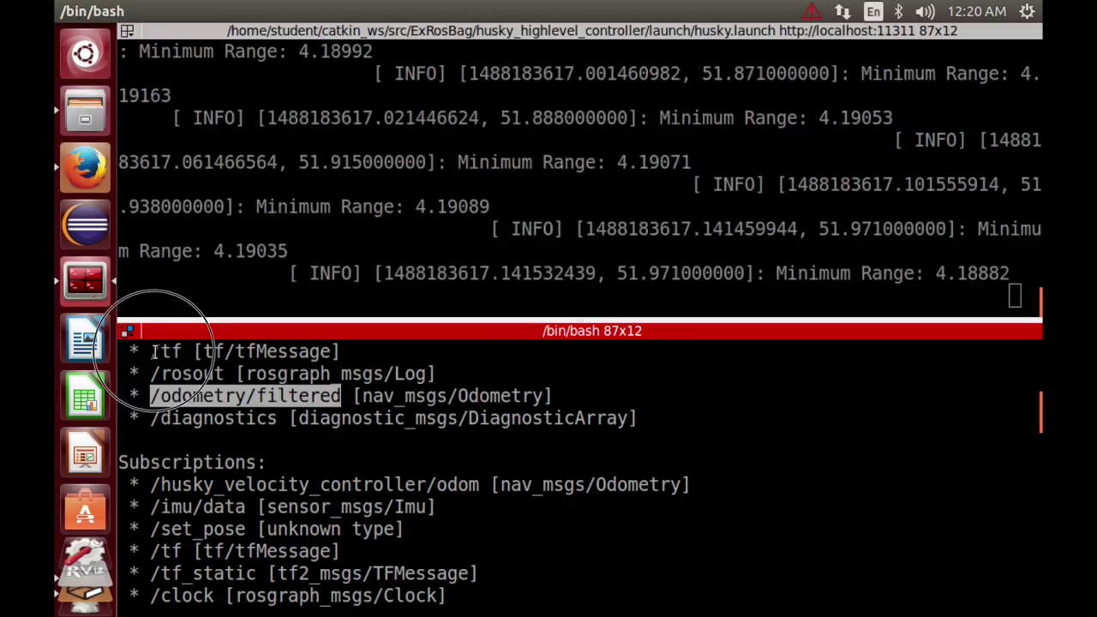
Examine the published and subscribed topics listed for the /ekf_localization node in the terminal output.
{"action": "left_click_drag", "start_coordinate": [152, 351], "coordinate": [187, 352]}
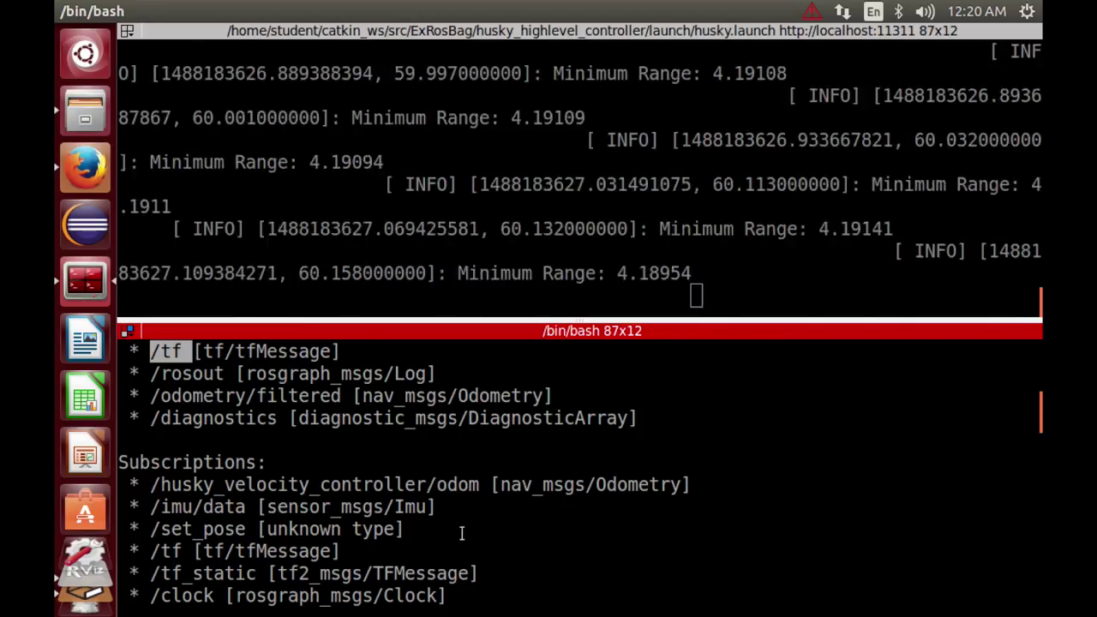
{"action": "left_click", "coordinate": [462, 534]}
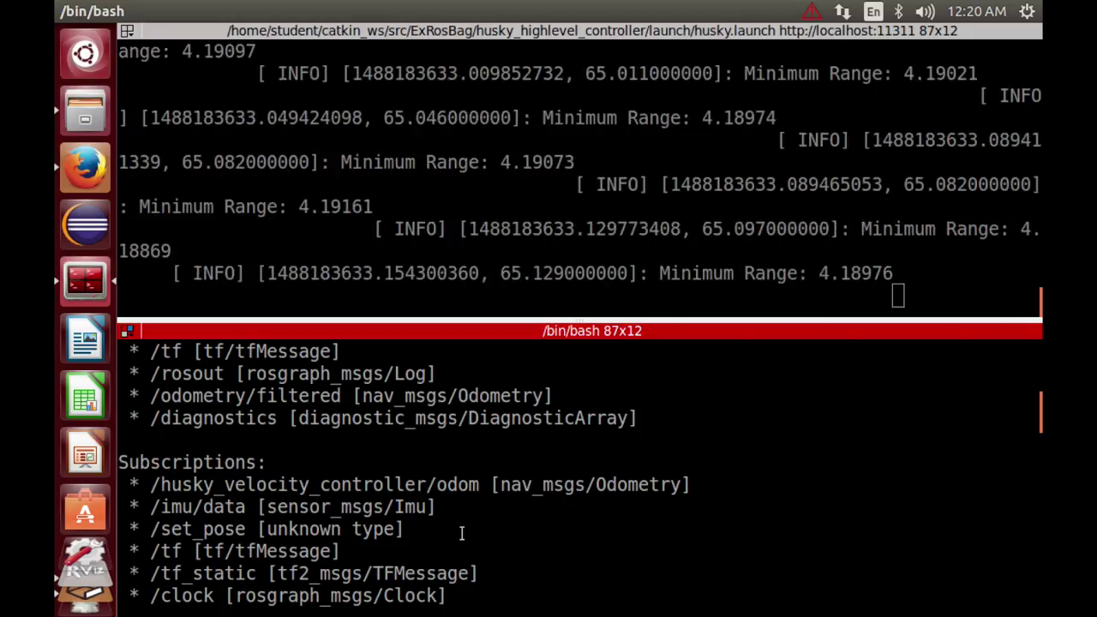
{"action": "scroll", "coordinate": [461, 533], "scroll_direction": "up", "scroll_amount": 5}
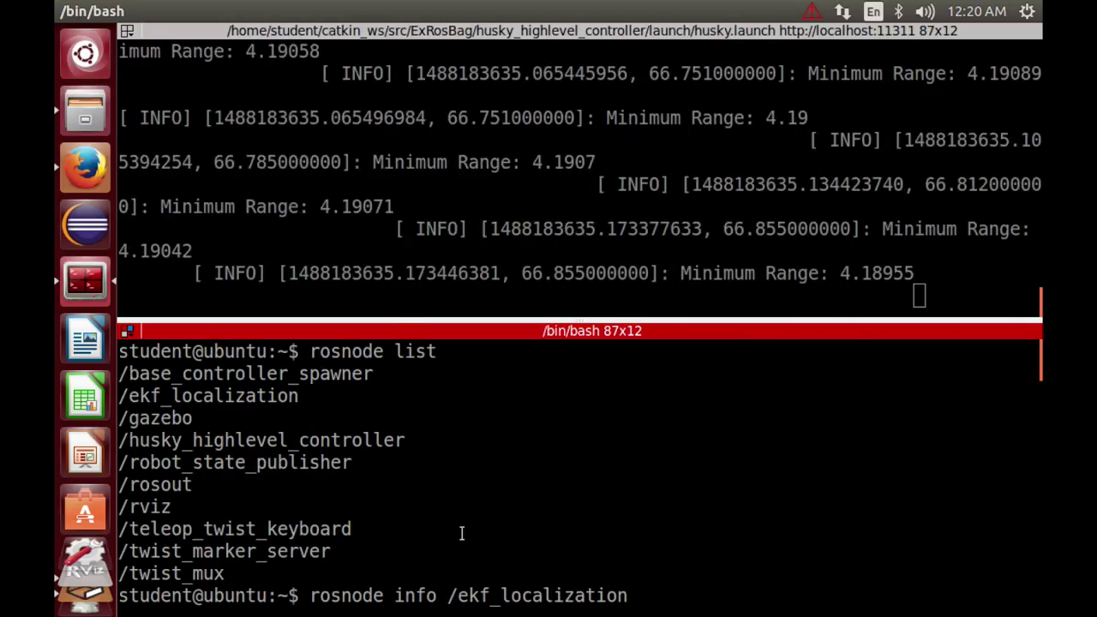
{"action": "scroll", "coordinate": [462, 533], "scroll_direction": "down", "scroll_amount": 8}
{"action": "scroll", "coordinate": [462, 533], "scroll_direction": "down", "scroll_amount": 1}
Launch rqt_multiplot from the lower terminal using rosrun.
{"action": "type", "text": "ro"}
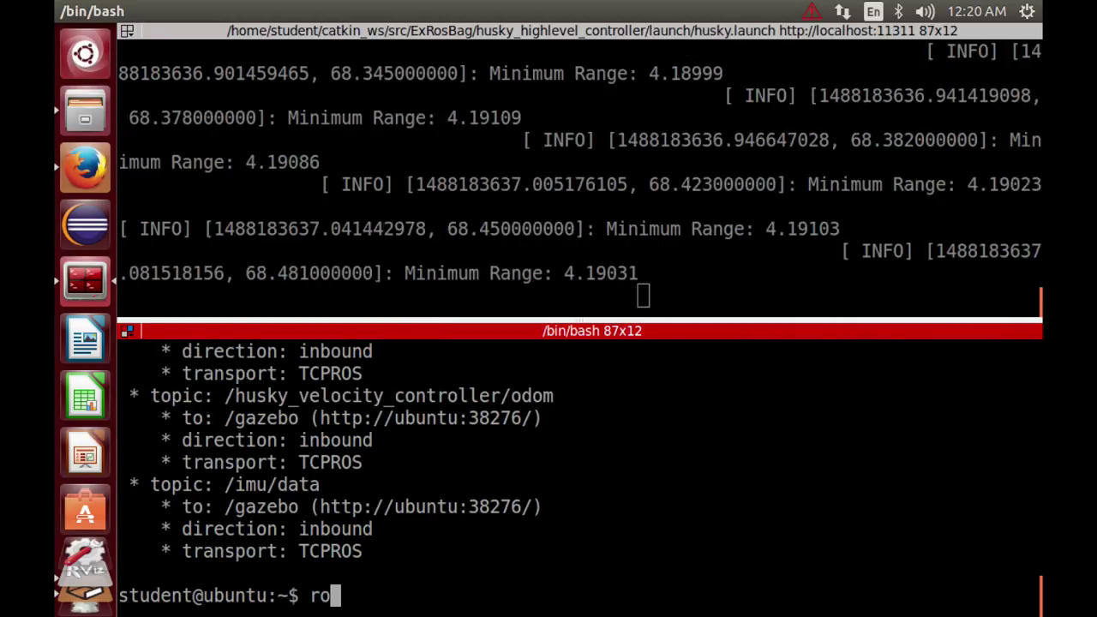
{"action": "type", "text": "su"}
{"action": "key", "text": "BackSpace"}
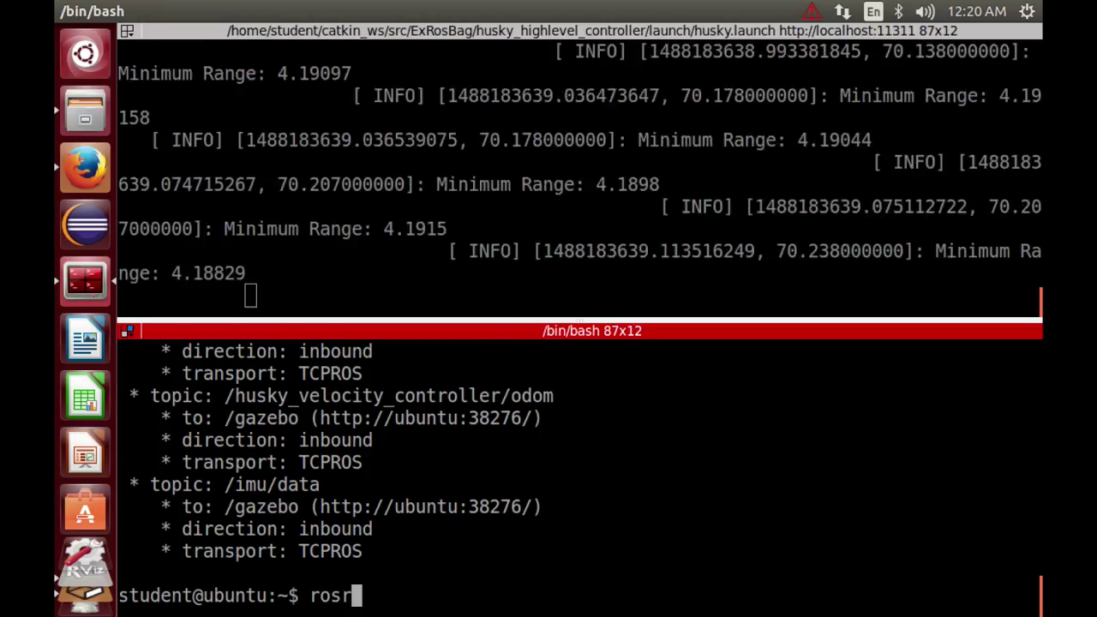
{"action": "type", "text": "run r"}
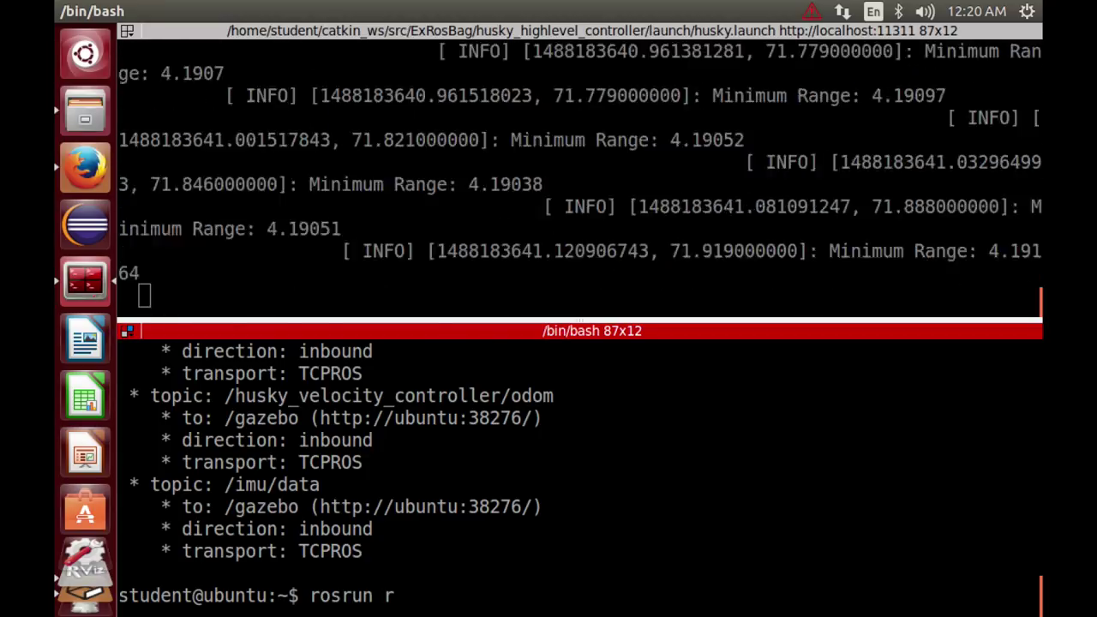
{"action": "type", "text": "qt_mu"}
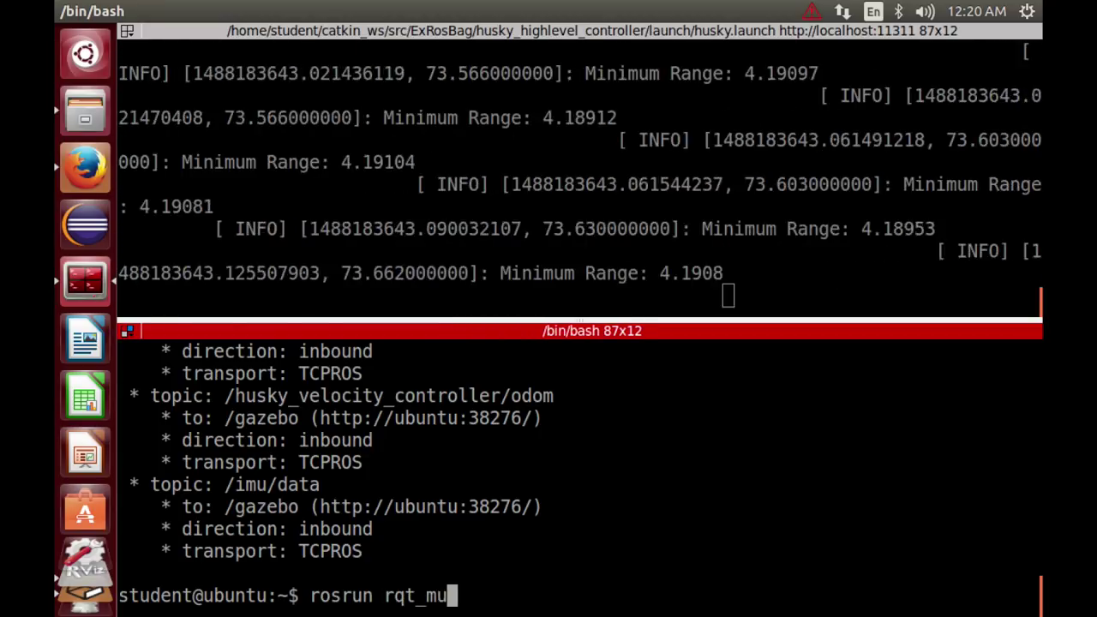
{"action": "key", "text": "Tab"}
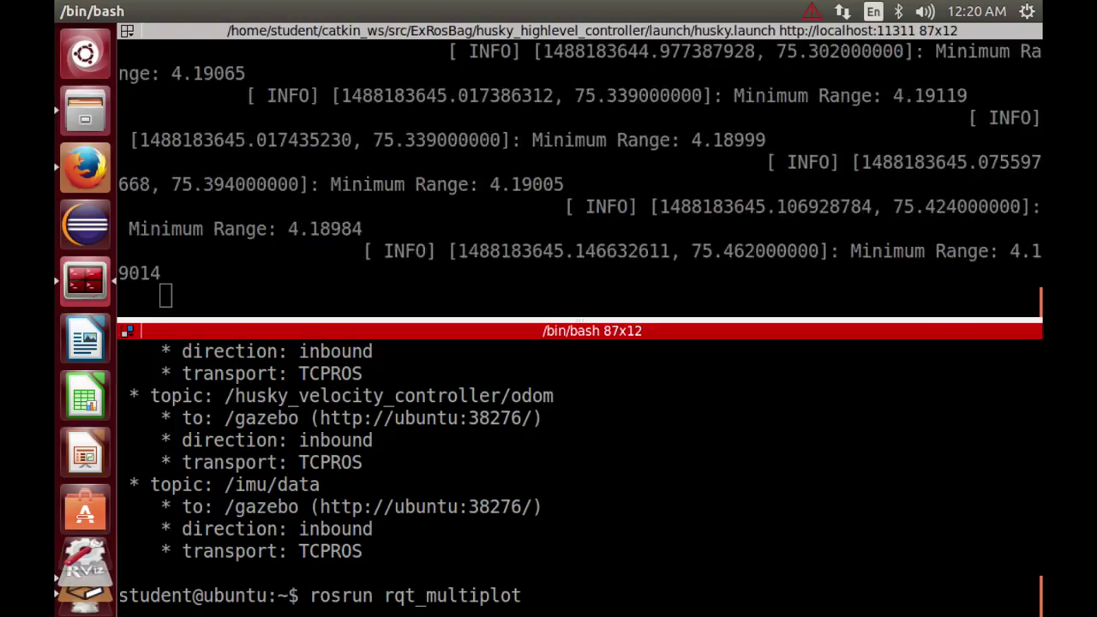
{"action": "key", "text": "Tab"}
{"action": "key", "text": "Return"}
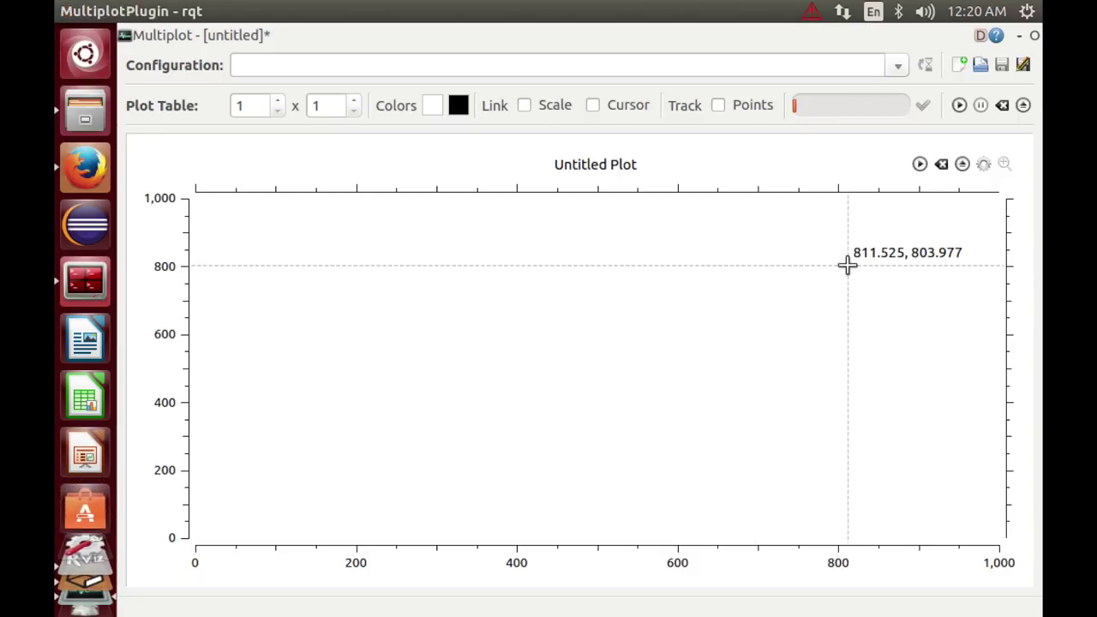
Open the untitled plot's configuration and set its title to "Husky Position".
{"action": "left_click", "coordinate": [986, 164]}
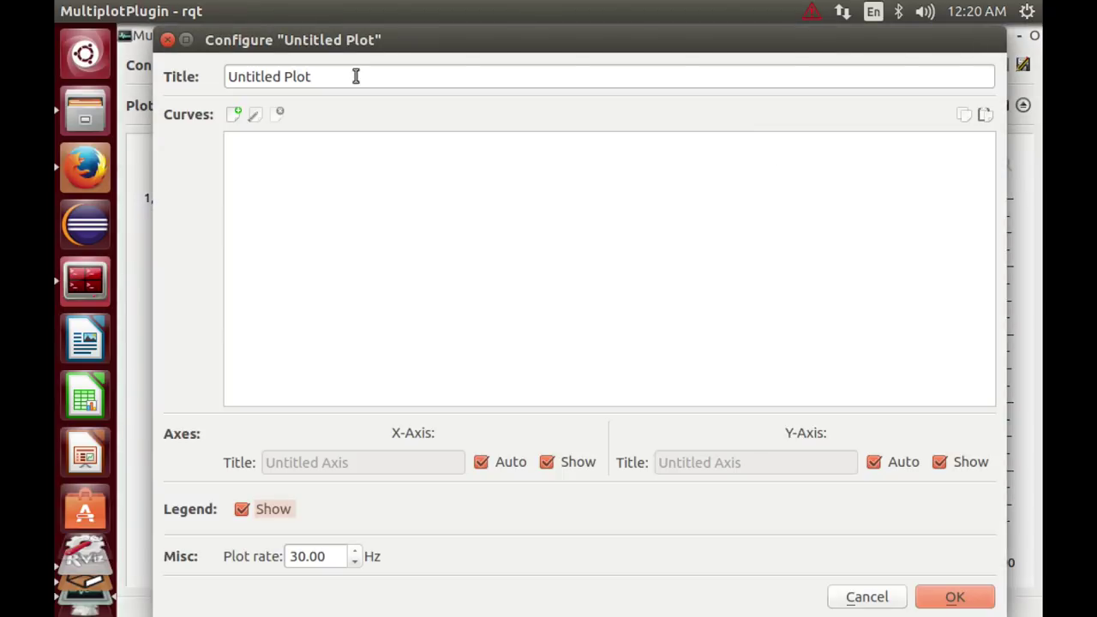
{"action": "triple_click", "coordinate": [356, 77]}
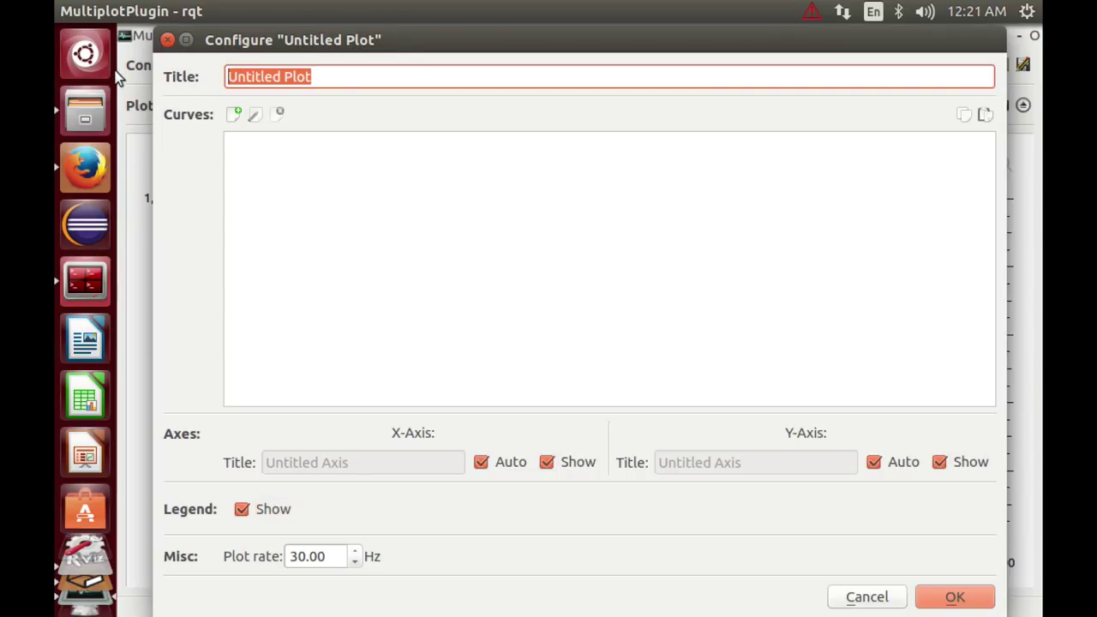
{"action": "type", "text": "Huskz"}
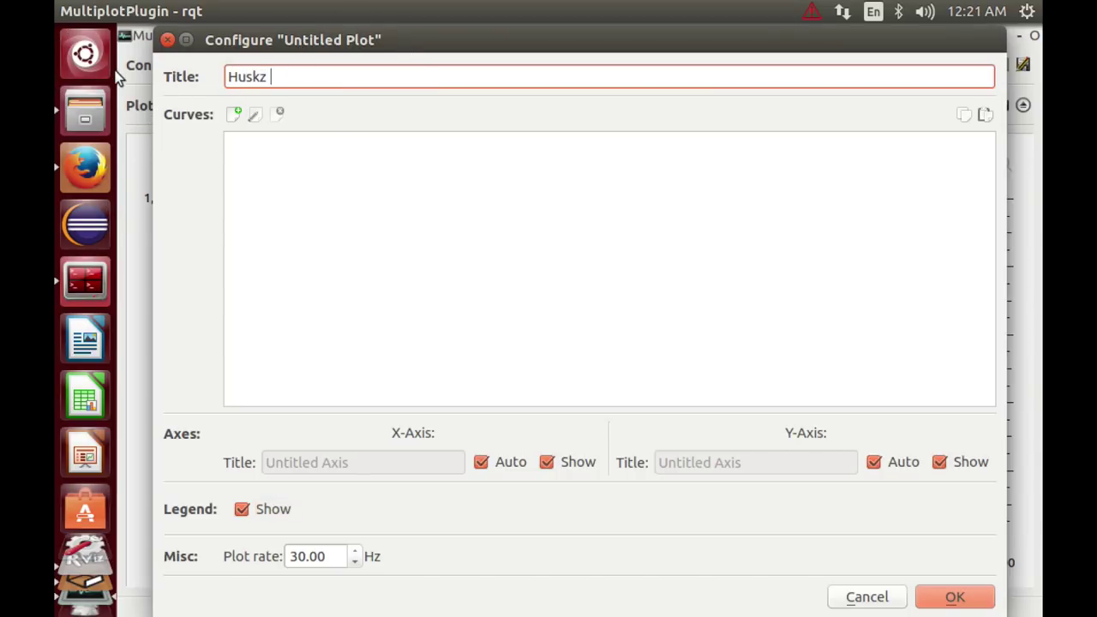
{"action": "key", "text": "BackSpace"}
{"action": "key", "text": "BackSpace"}
{"action": "type", "text": "y Position"}
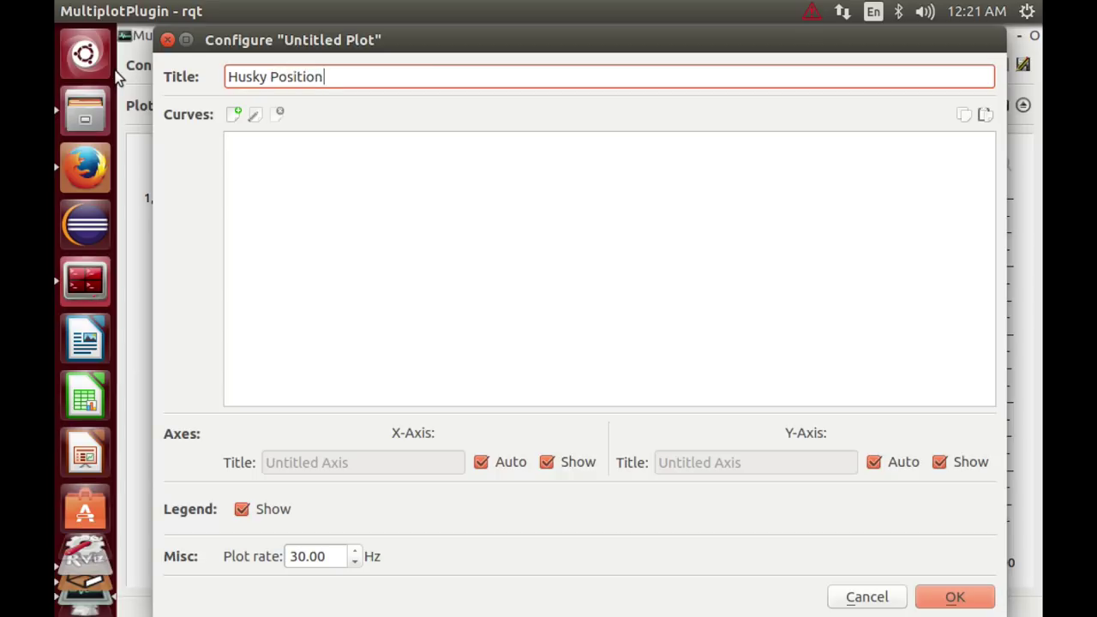
Add a new curve to the plot and title it "X/Y Position".
{"action": "left_click", "coordinate": [233, 117]}
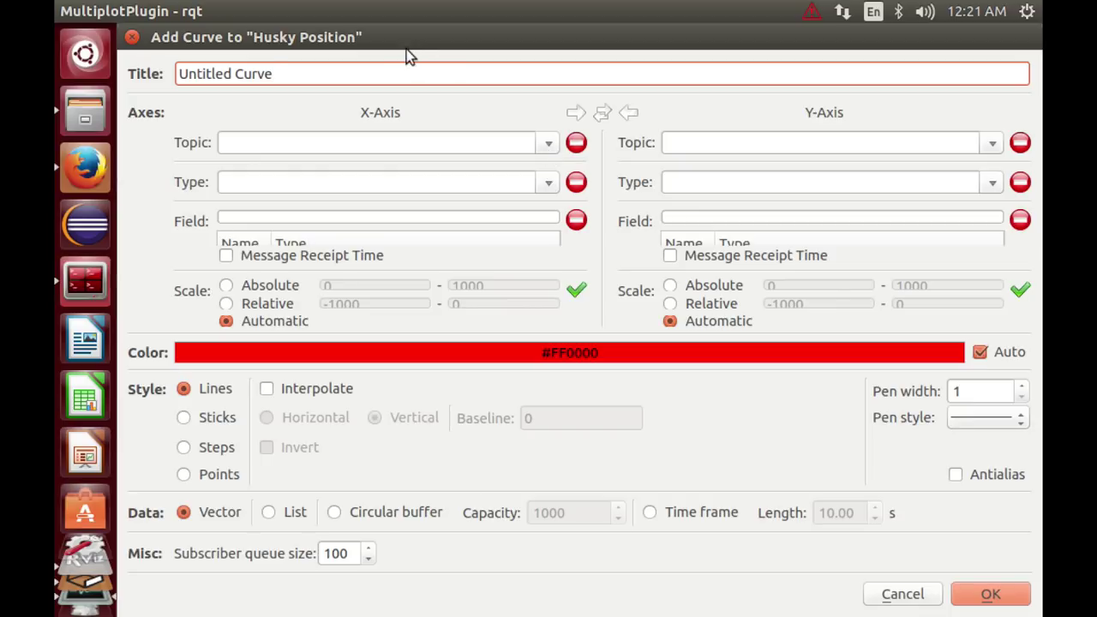
{"action": "key", "text": "BackSpace"}
{"action": "key", "text": "BackSpace"}
{"action": "key", "text": "BackSpace"}
{"action": "key", "text": "BackSpace"}
{"action": "key", "text": "BackSpace"}
{"action": "key", "text": "BackSpace"}
{"action": "key", "text": "BackSpace"}
{"action": "key", "text": "BackSpace"}
{"action": "key", "text": "BackSpace"}
{"action": "key", "text": "BackSpace"}
{"action": "key", "text": "BackSpace"}
{"action": "key", "text": "BackSpace"}
{"action": "key", "text": "BackSpace"}
{"action": "key", "text": "BackSpace"}
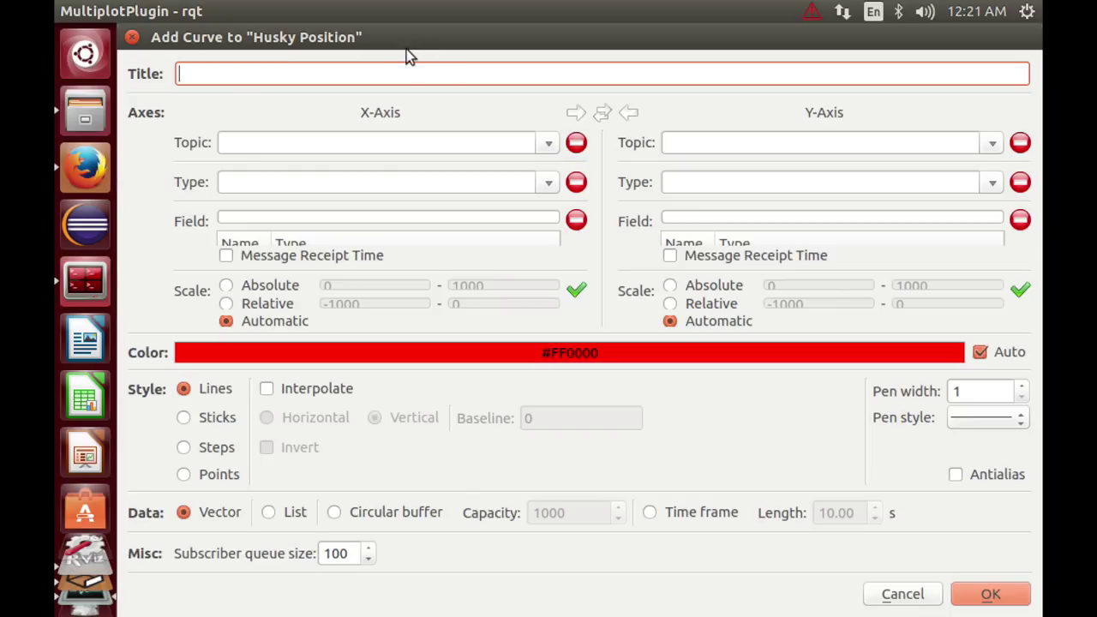
{"action": "type", "text": "X/Y Position"}
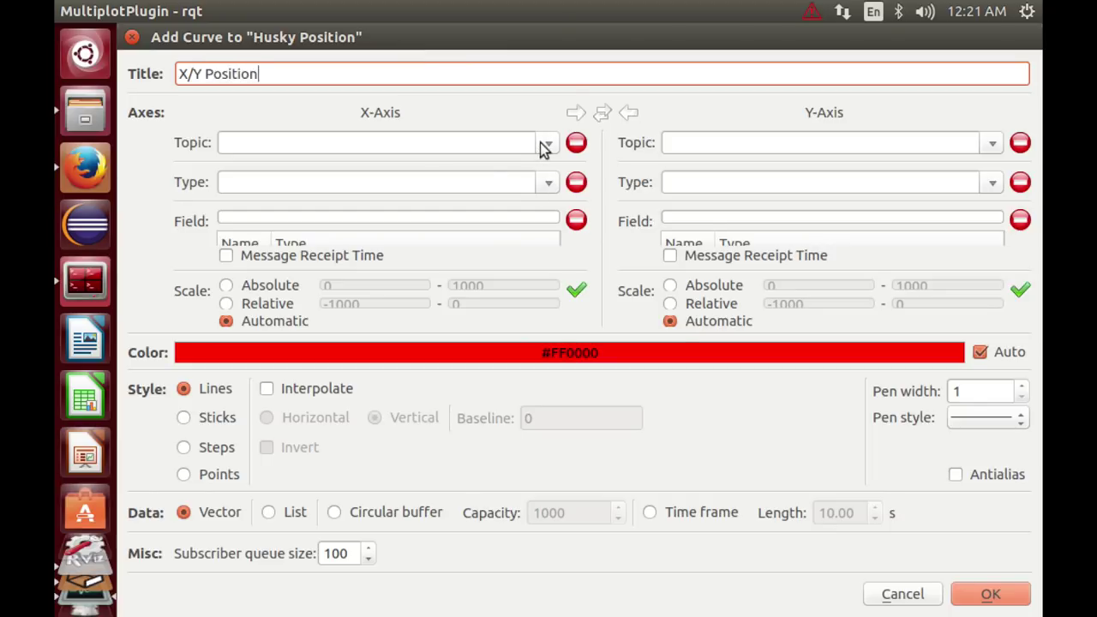
Choose /odometry/filtered as the topic for the curve's X-axis.
{"action": "left_click", "coordinate": [544, 146]}
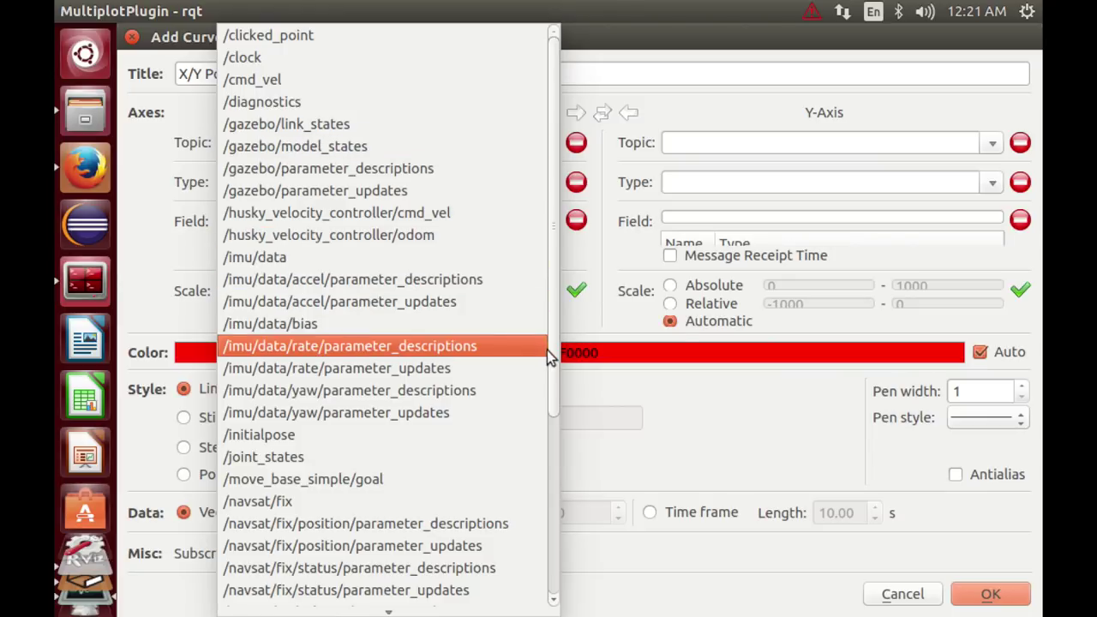
{"action": "left_click_drag", "start_coordinate": [554, 399], "coordinate": [554, 578]}
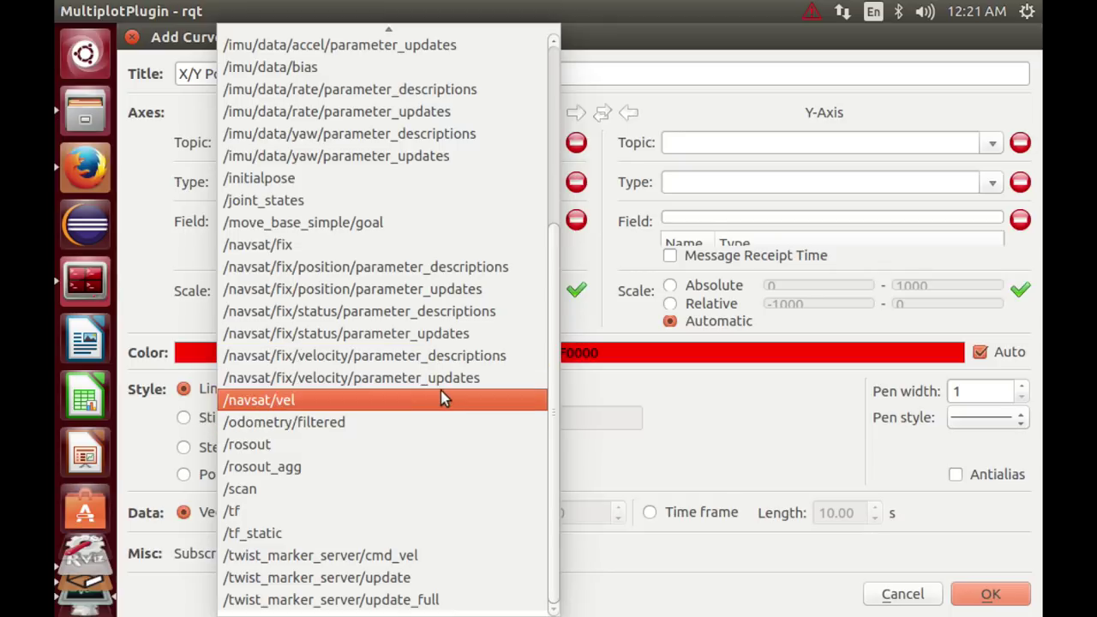
{"action": "left_click", "coordinate": [427, 422]}
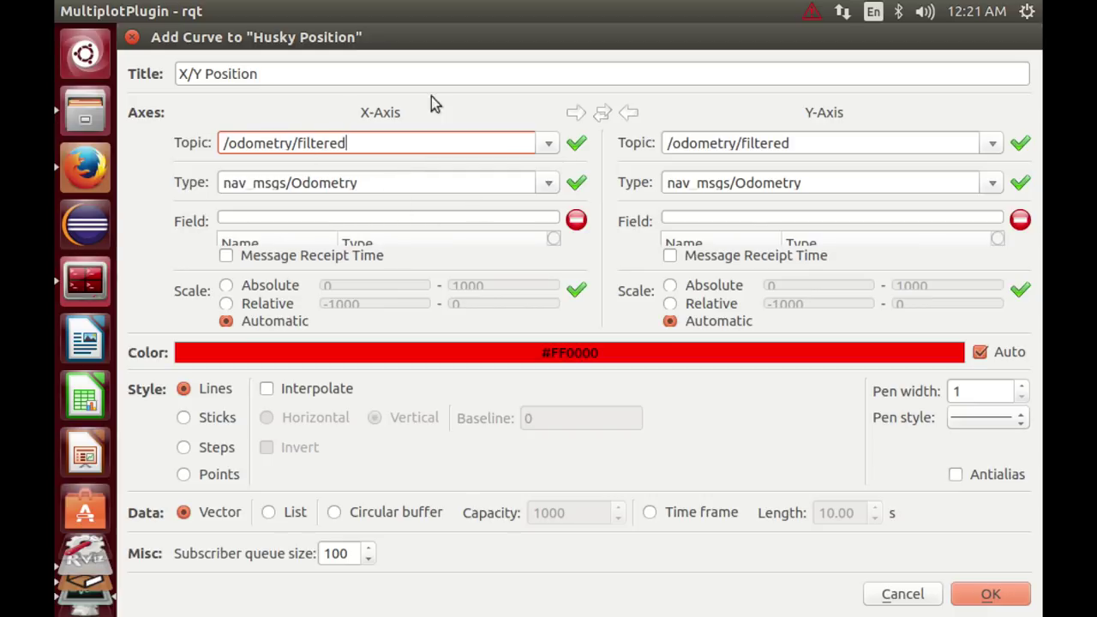
Set the X-axis field to pose/pose/position/x.
{"action": "left_click", "coordinate": [311, 220]}
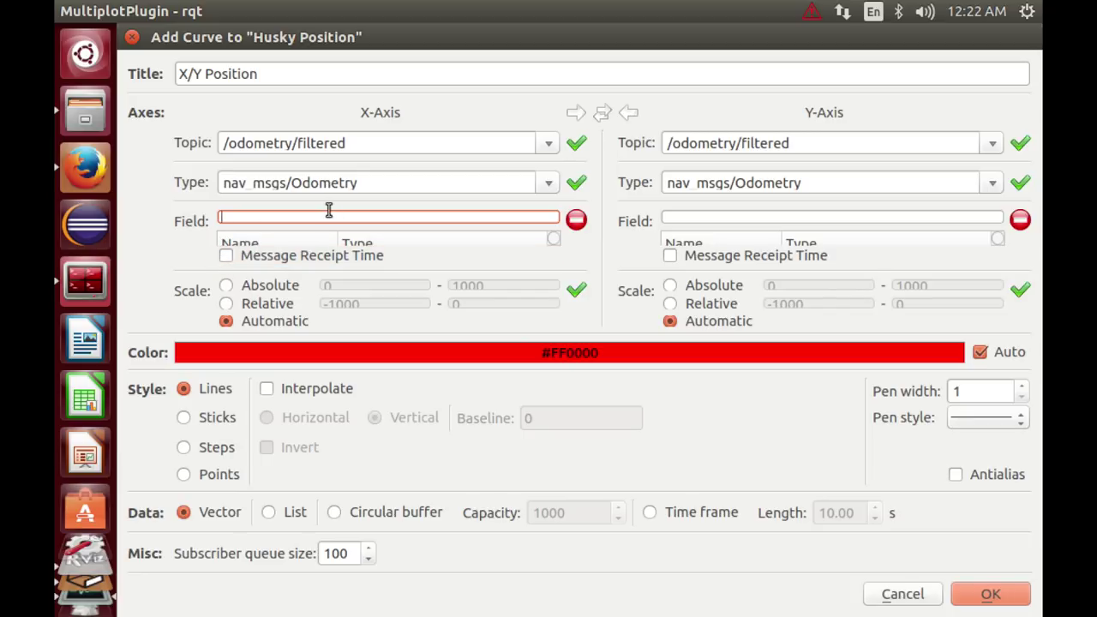
{"action": "type", "text": "po"}
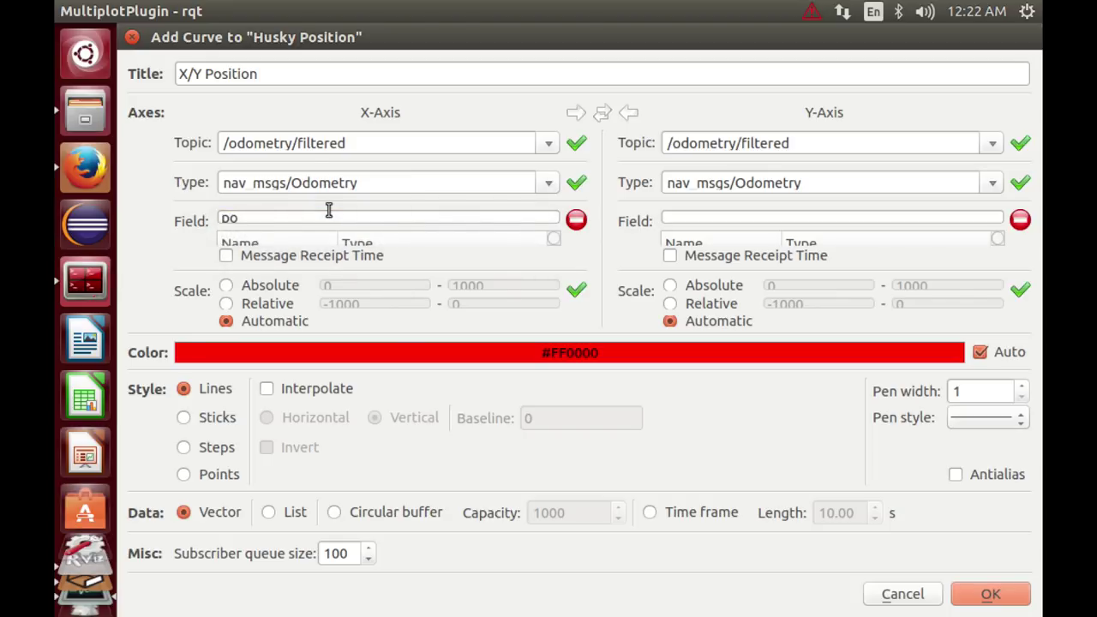
{"action": "type", "text": "se"}
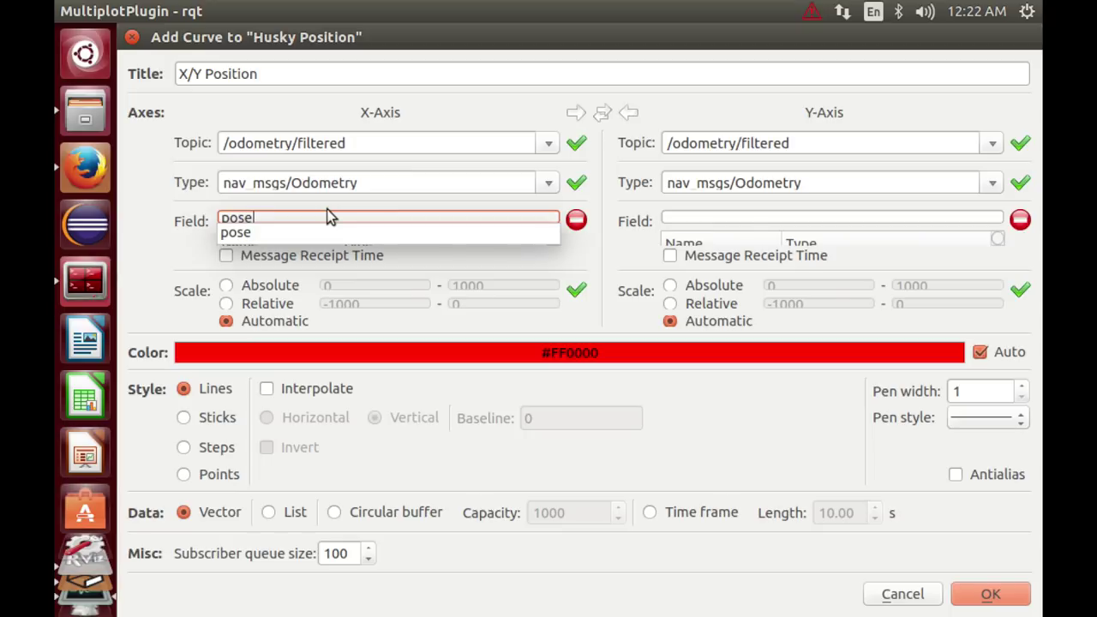
{"action": "type", "text": "/"}
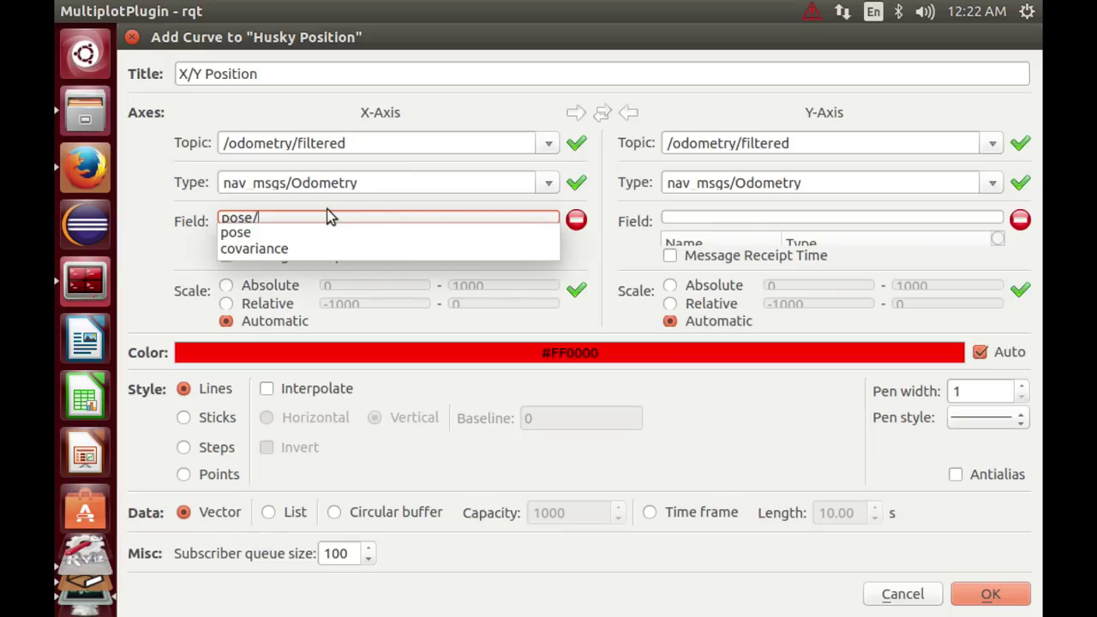
{"action": "type", "text": "pose"}
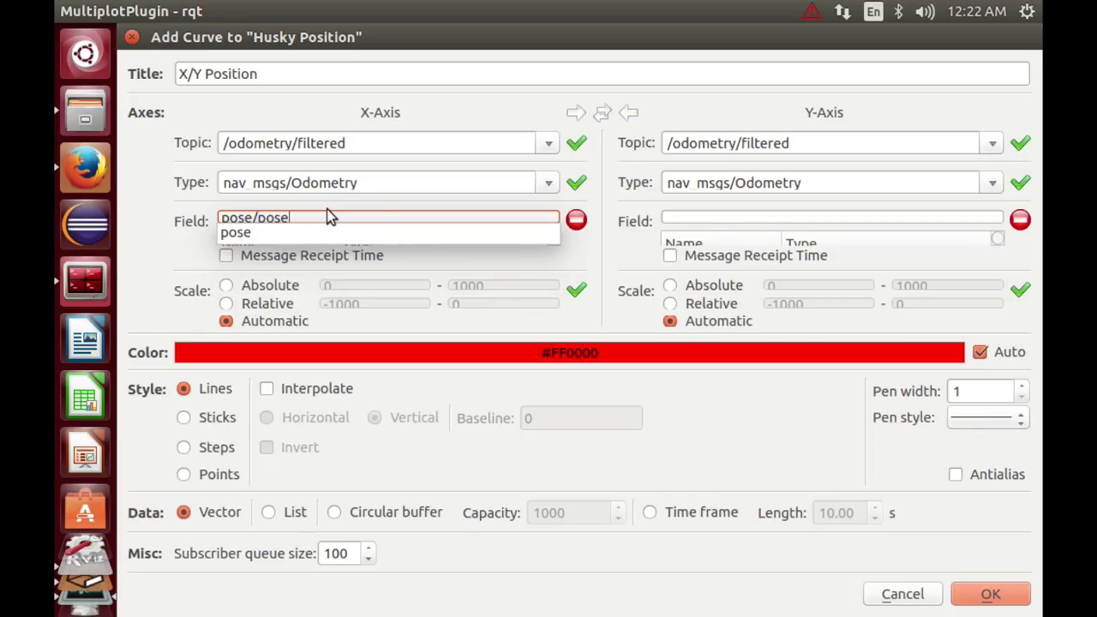
{"action": "type", "text": "/"}
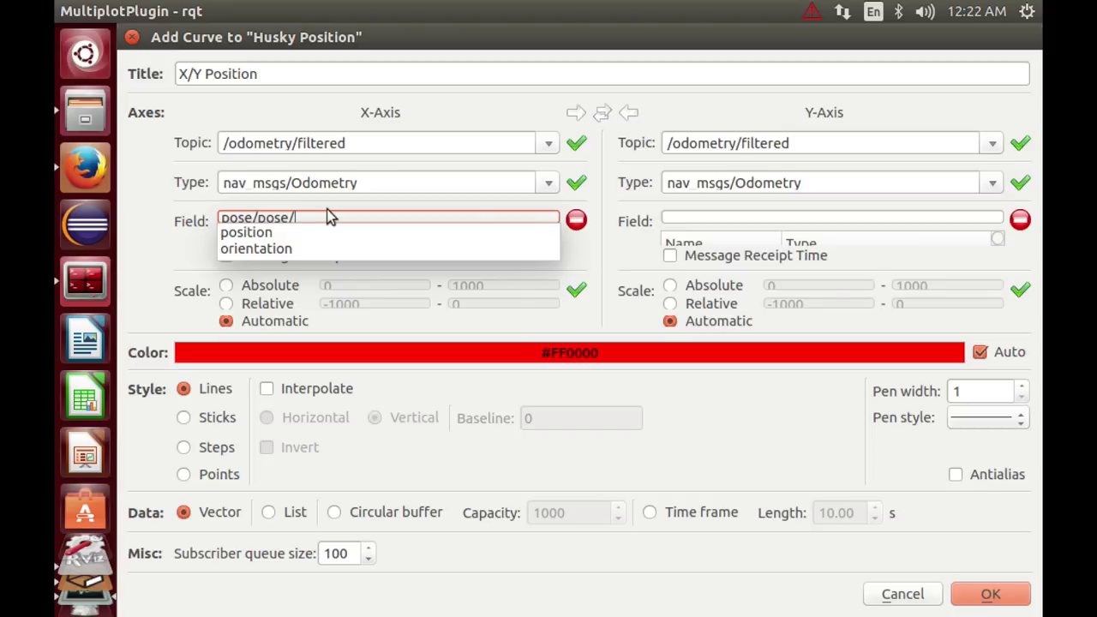
{"action": "type", "text": "posi"}
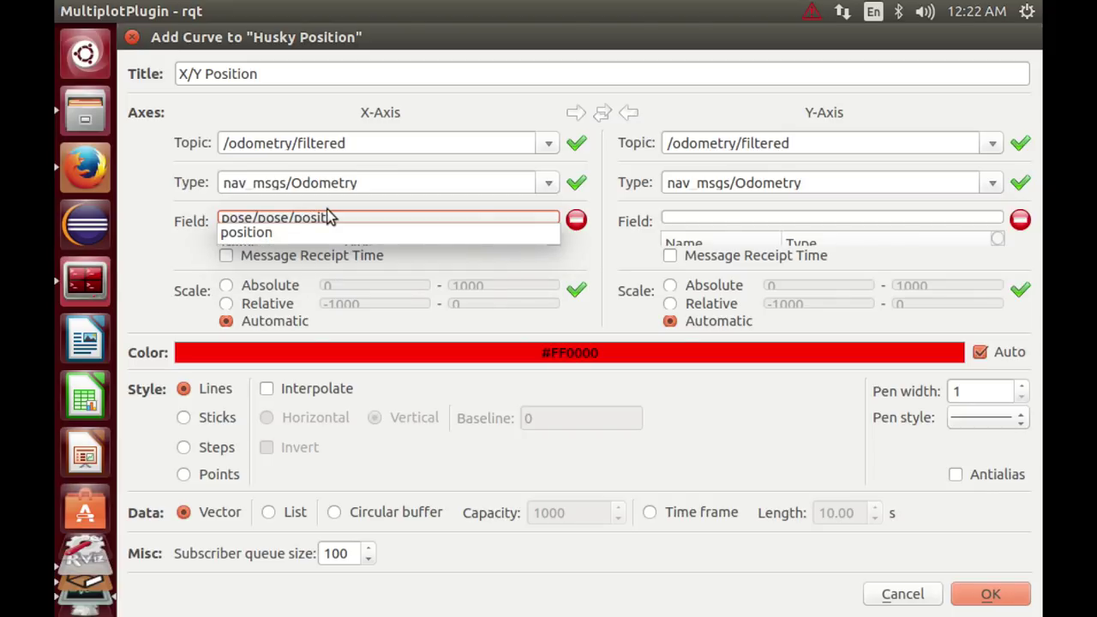
{"action": "type", "text": "t"}
{"action": "key", "text": "Down"}
{"action": "key", "text": "Return"}
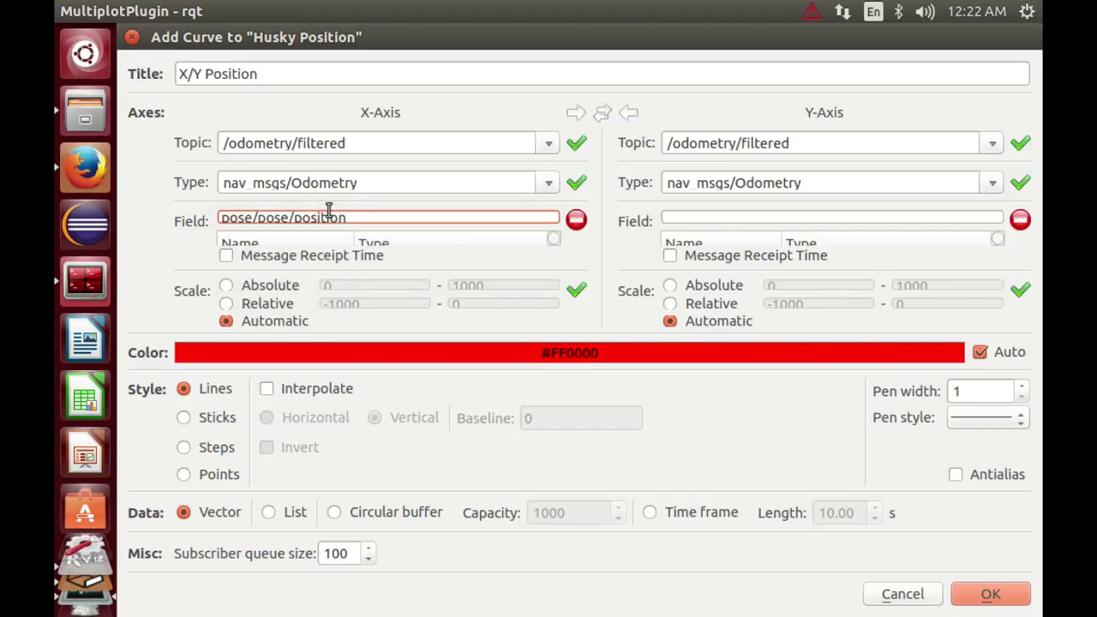
{"action": "type", "text": "/x"}
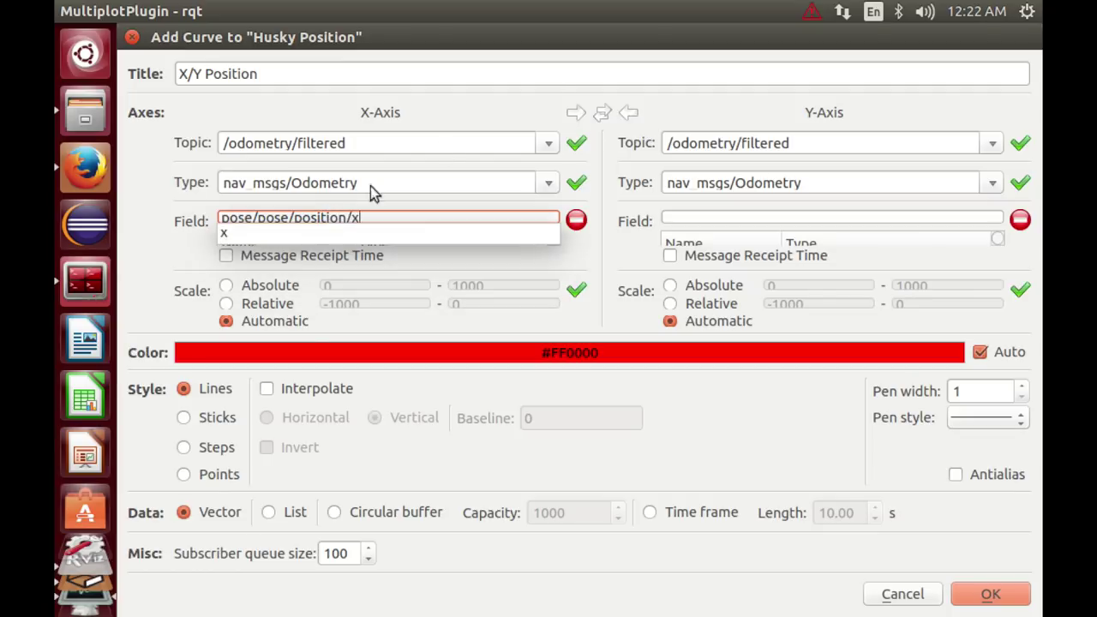
Copy the X-axis settings to the Y-axis and change the Y-axis field to pose/pose/position/y.
{"action": "left_click", "coordinate": [573, 111]}
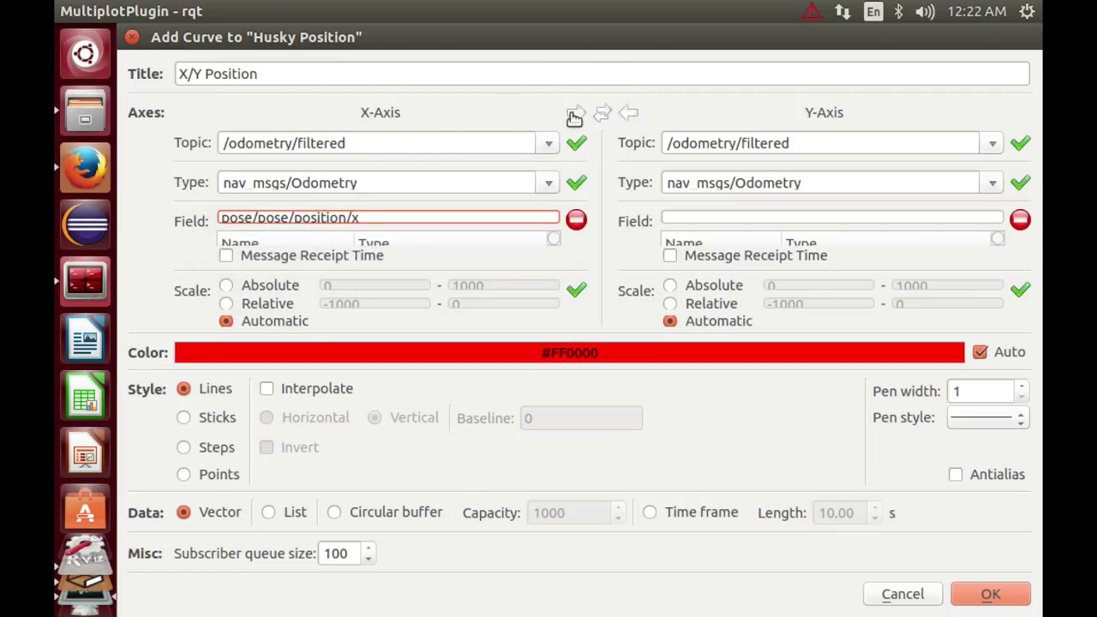
{"action": "left_click", "coordinate": [572, 111]}
{"action": "left_click", "coordinate": [809, 217]}
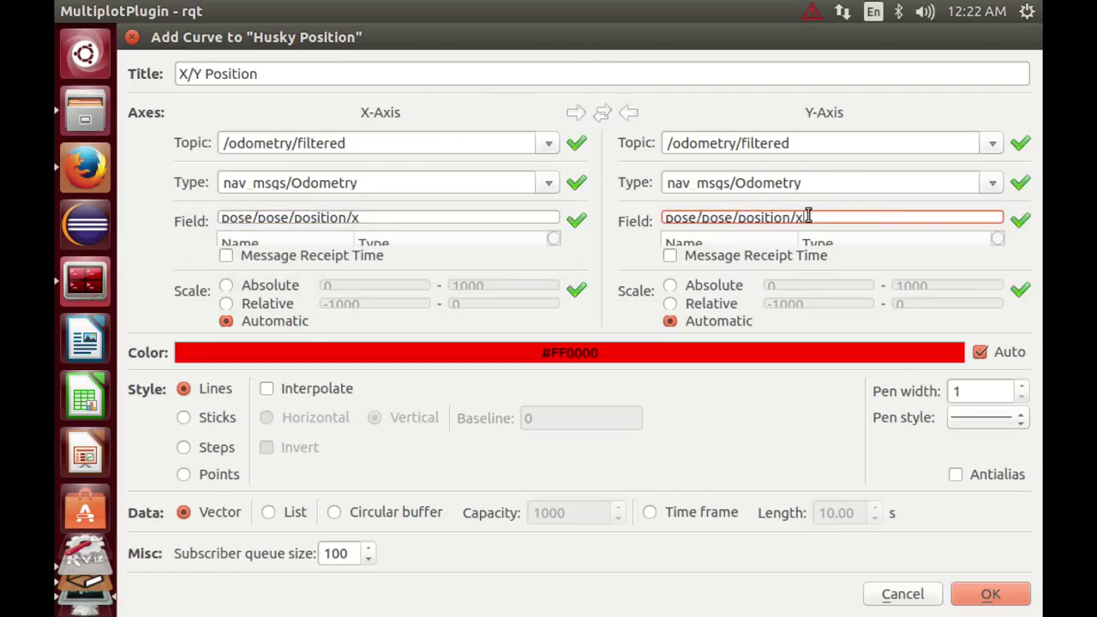
{"action": "key", "text": "BackSpace"}
{"action": "type", "text": "y"}
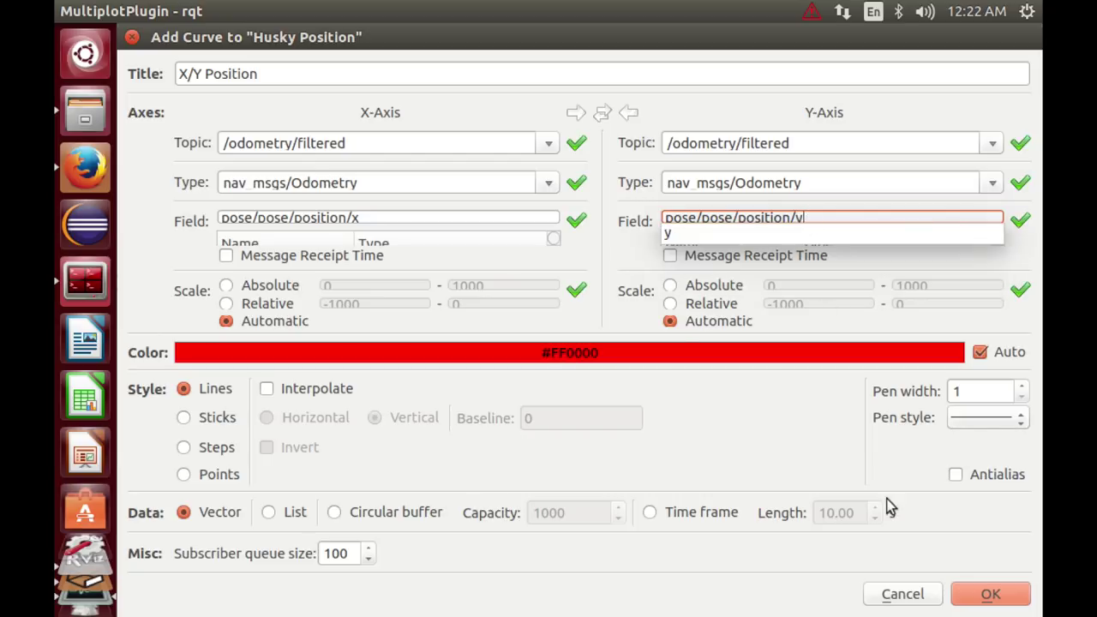
{"action": "key", "text": "Return"}
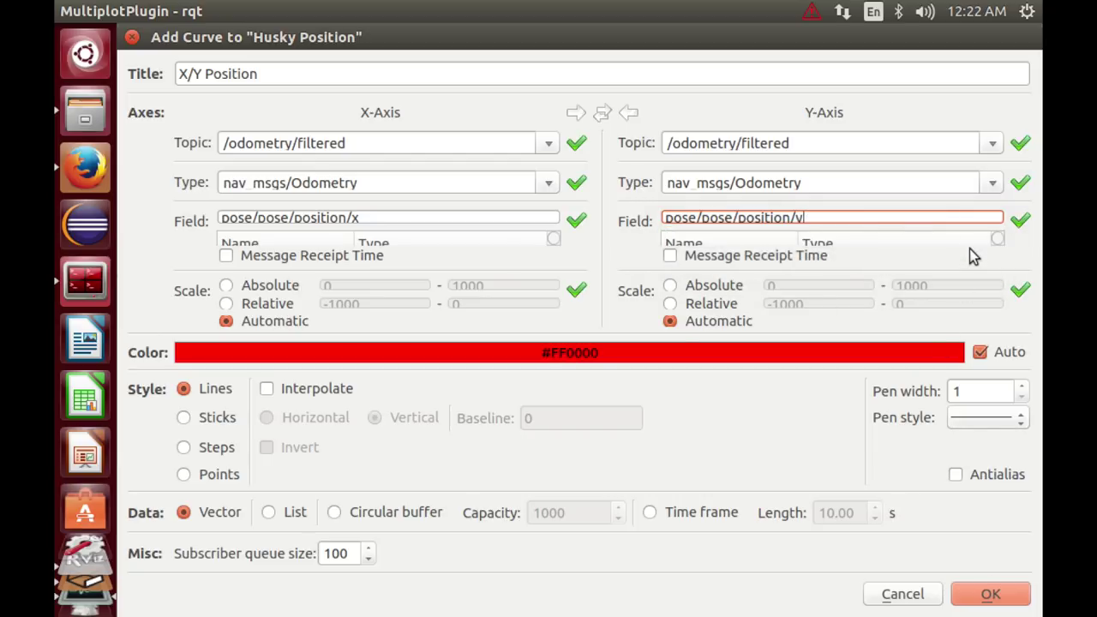
Accept the curve and plot configuration, and start live plotting of the Husky Position plot.
{"action": "left_click", "coordinate": [995, 598]}
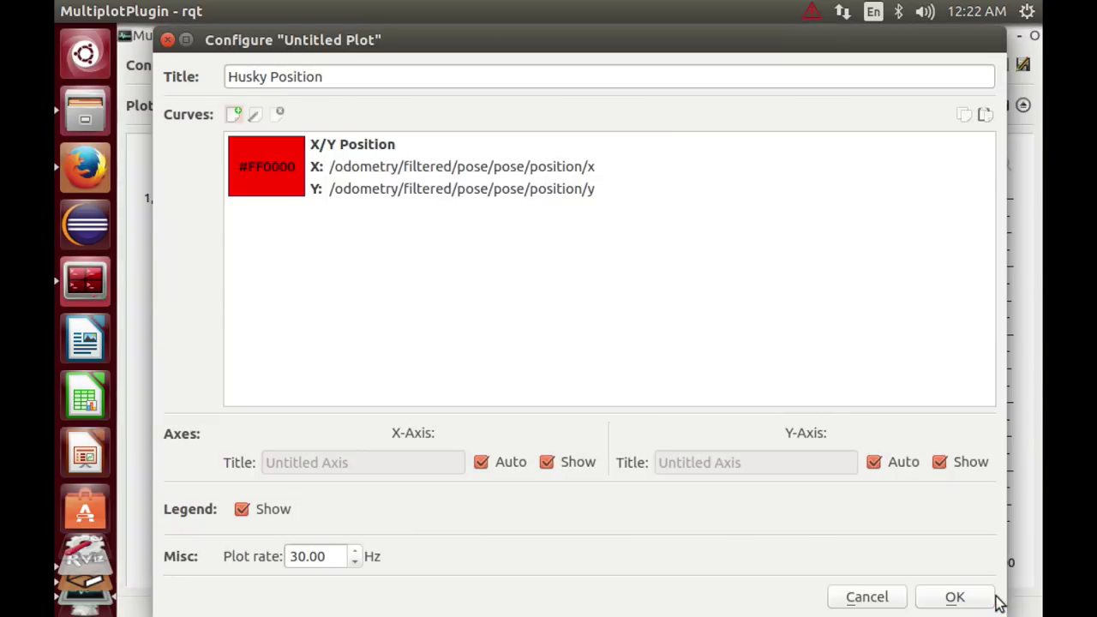
{"action": "left_click", "coordinate": [948, 597]}
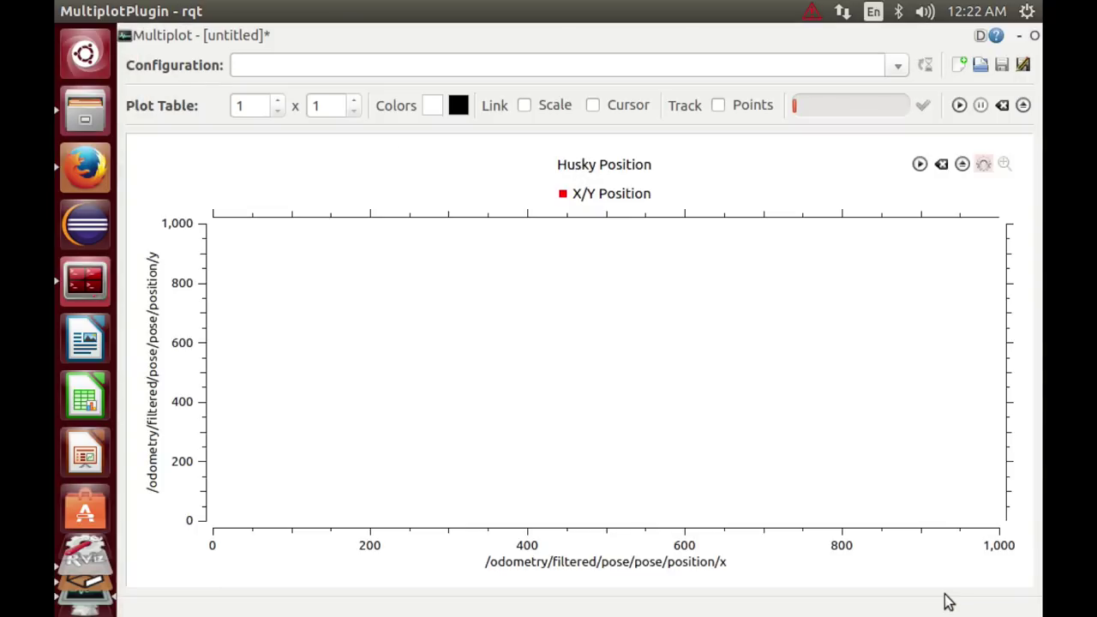
{"action": "left_click", "coordinate": [920, 164]}
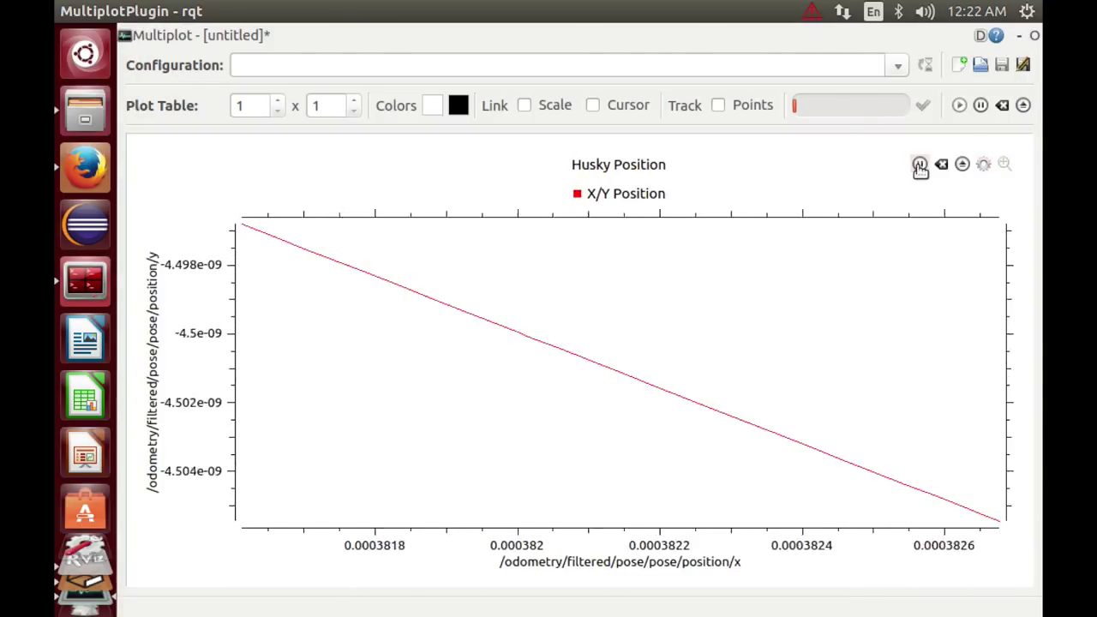
Check the simulated robot in RViz and return to the live Husky Position plot in rqt_multiplot.
{"action": "left_click", "coordinate": [74, 276]}
{"action": "left_click", "coordinate": [244, 206]}
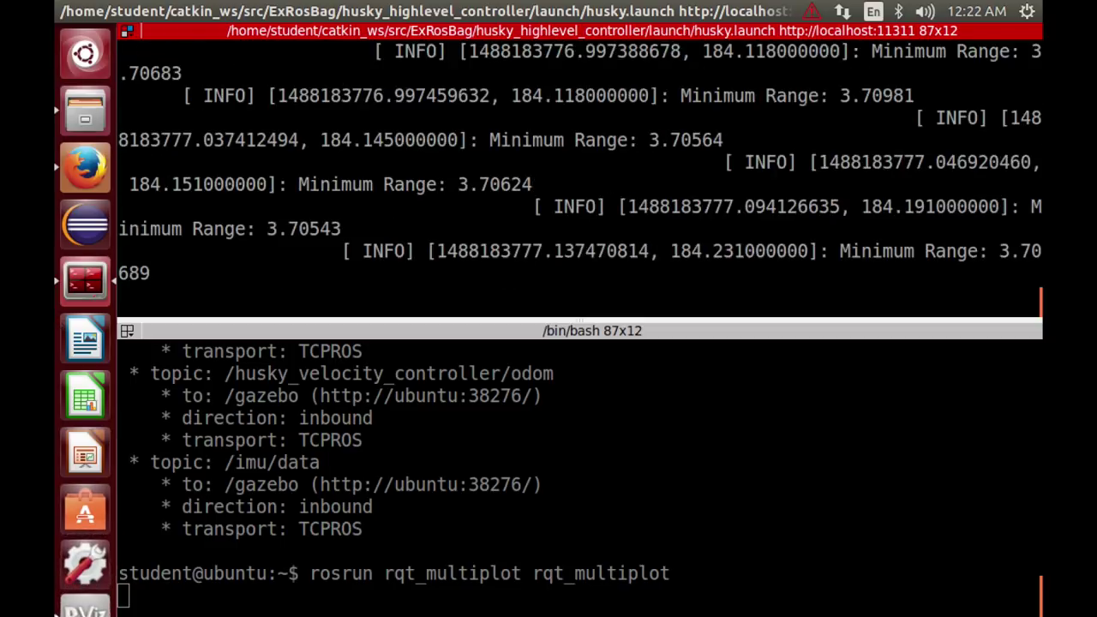
{"action": "scroll", "coordinate": [85, 437], "scroll_direction": "down", "scroll_amount": 3}
{"action": "left_click", "coordinate": [83, 435]}
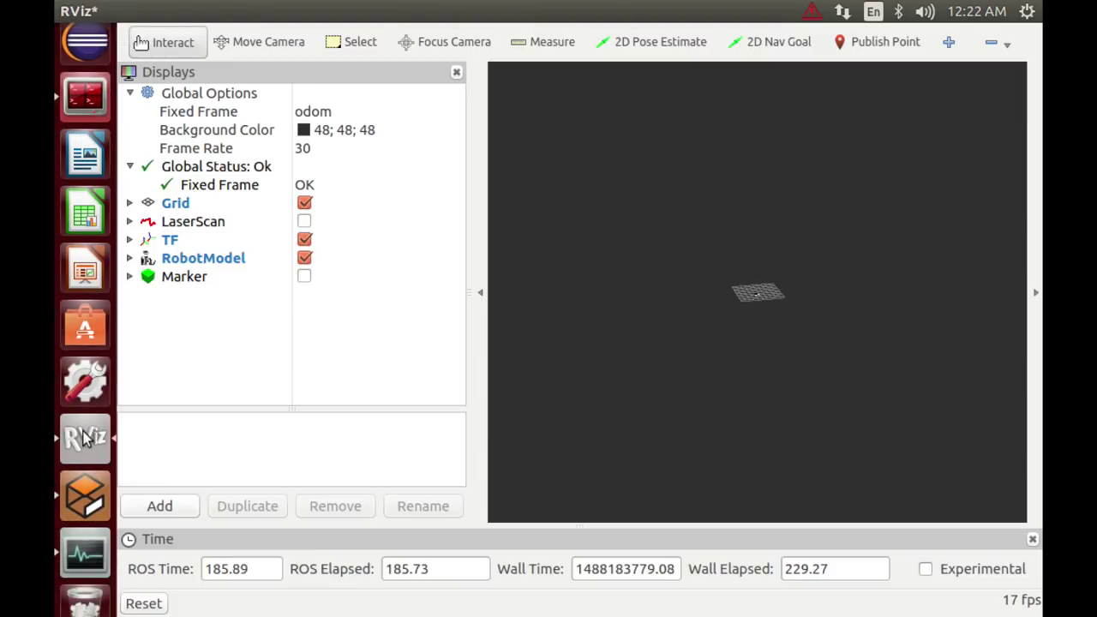
{"action": "left_click", "coordinate": [73, 538]}
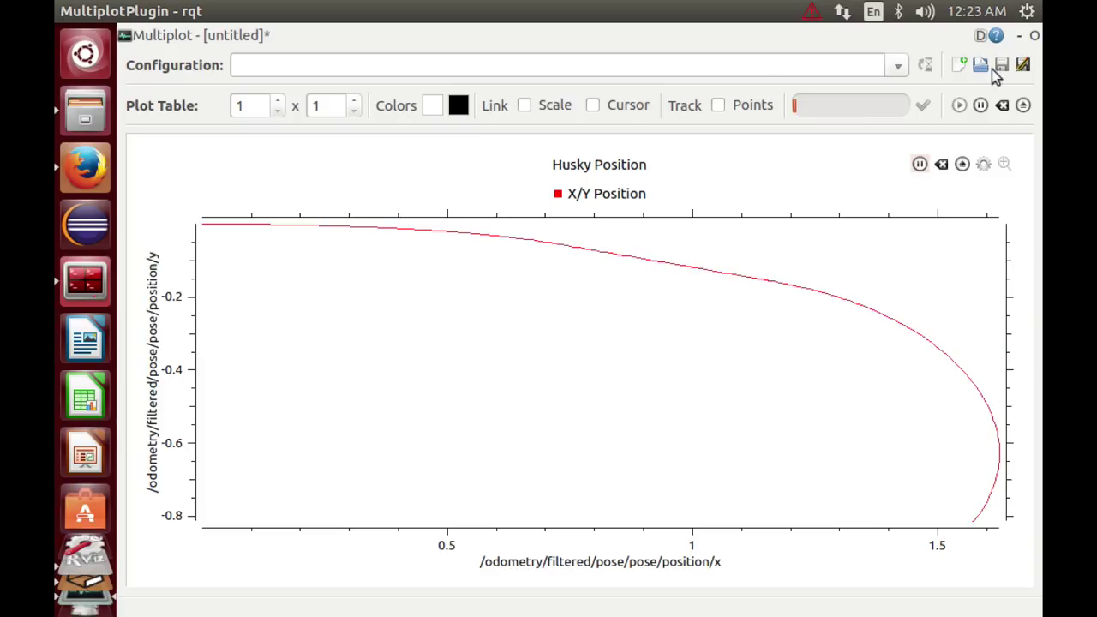
Start a new plot configuration, choose to save the modified one, and open the catkin_ws folder for it.
{"action": "left_click", "coordinate": [958, 66]}
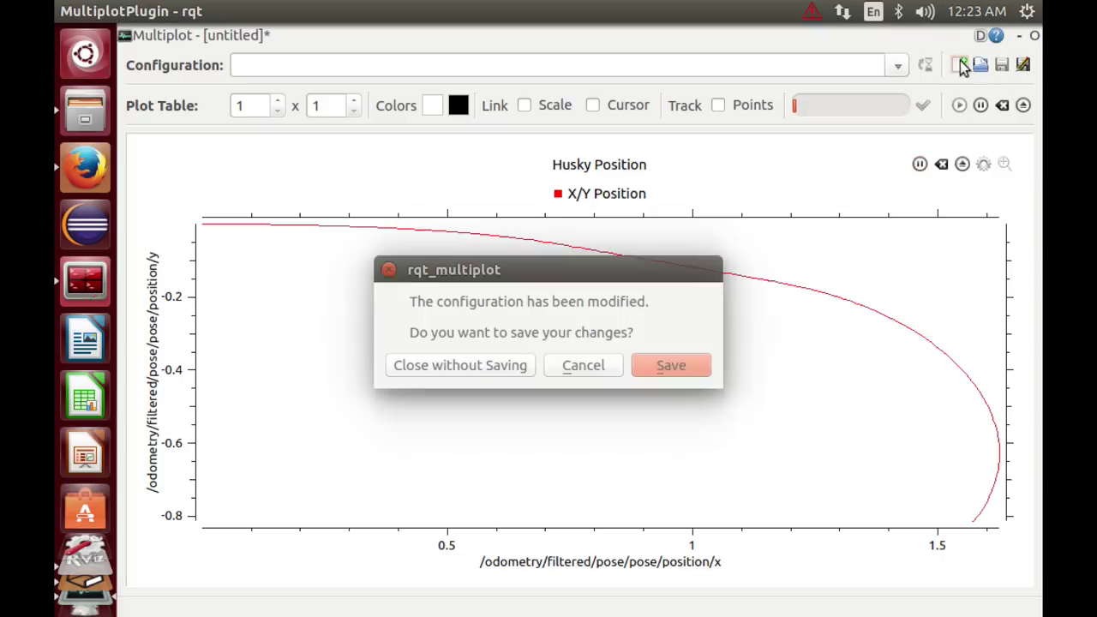
{"action": "left_click", "coordinate": [556, 365]}
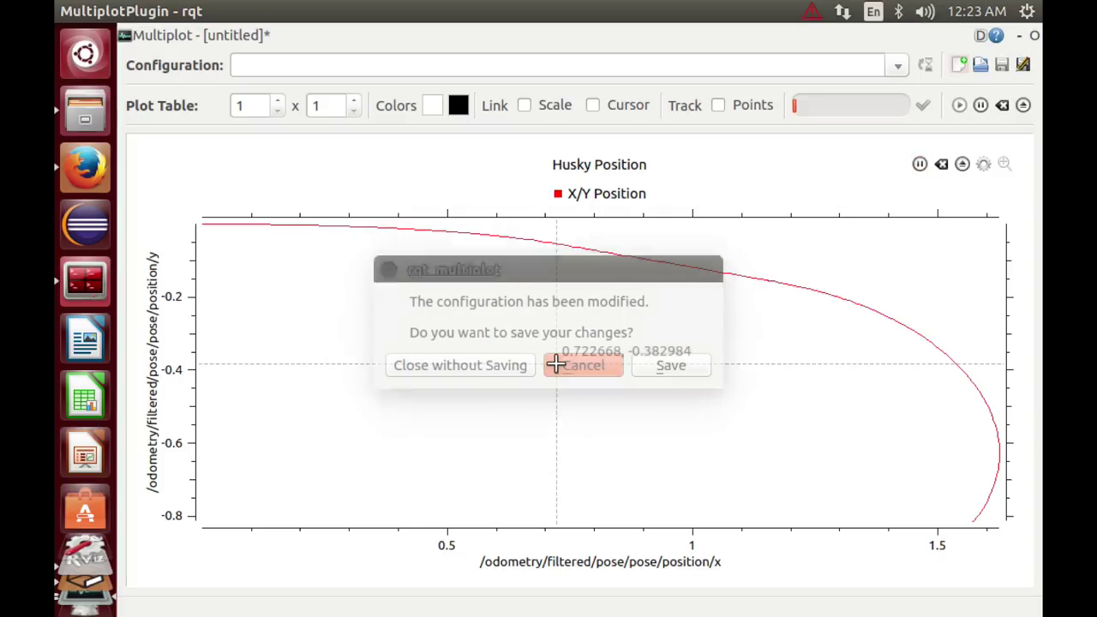
{"action": "left_click", "coordinate": [962, 66]}
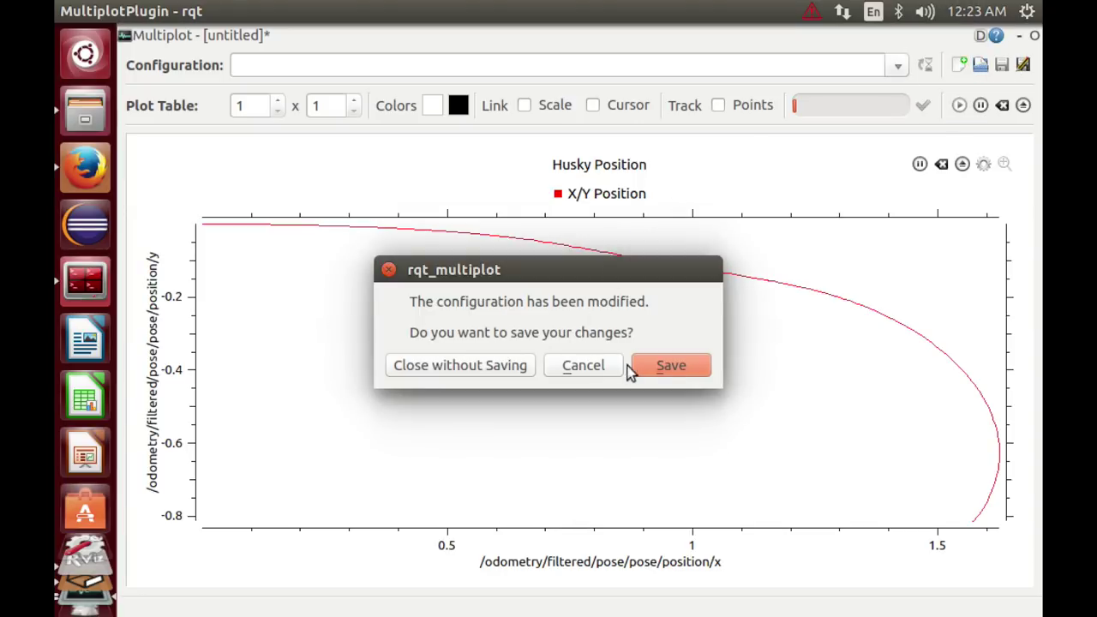
{"action": "left_click", "coordinate": [661, 367]}
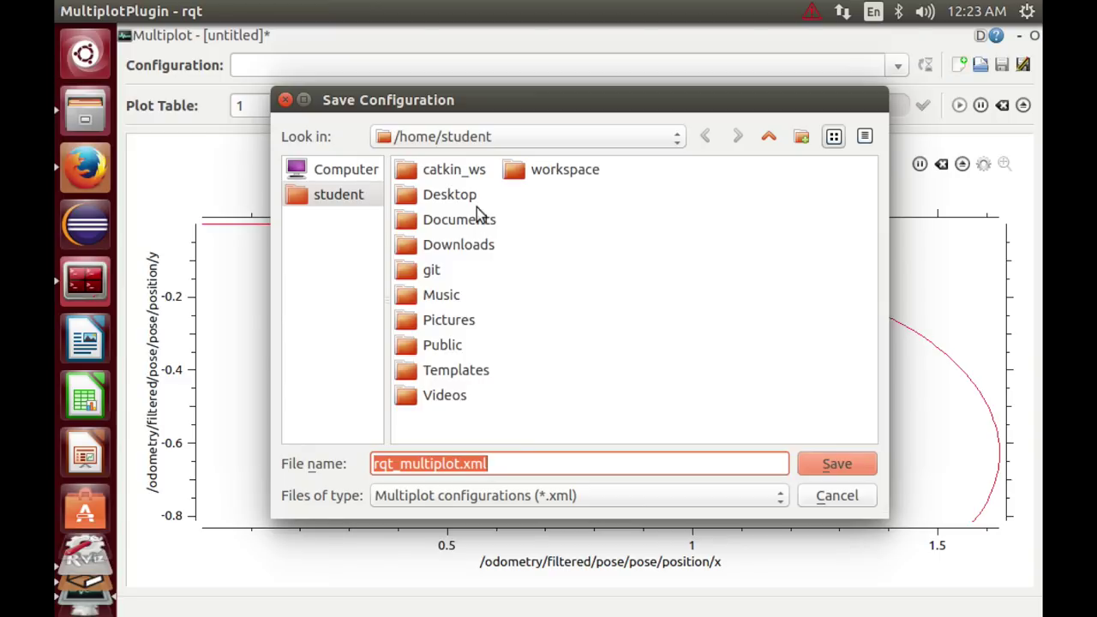
{"action": "double_click", "coordinate": [440, 172]}
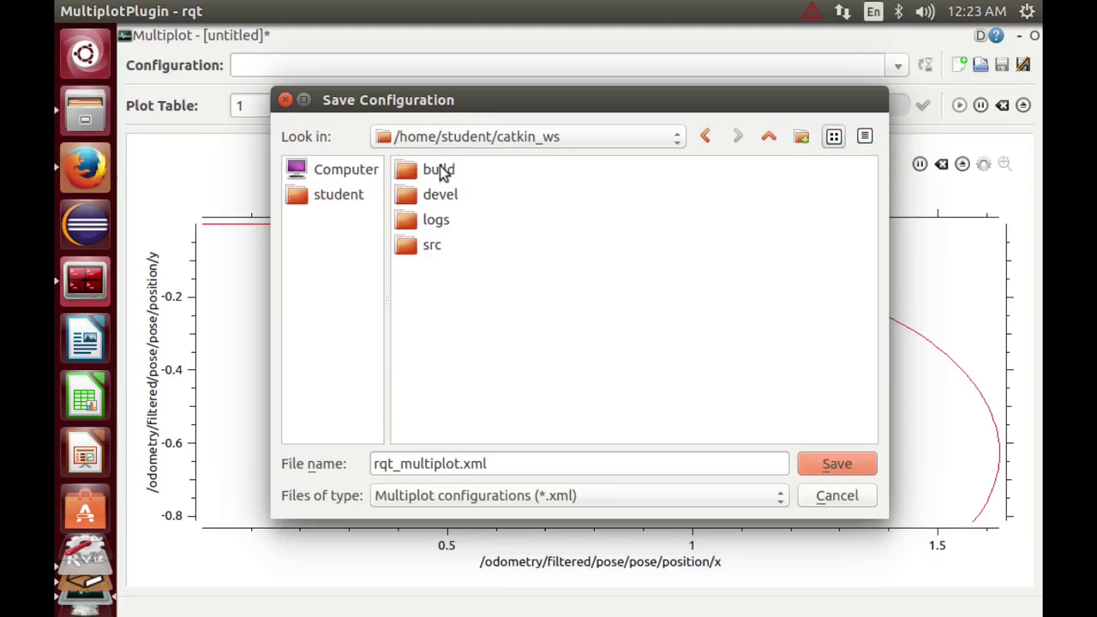
Save the current plot configuration as husky_position.xml in the catkin_ws folder.
{"action": "left_click_drag", "start_coordinate": [461, 463], "coordinate": [292, 464]}
{"action": "type", "text": "huskz"}
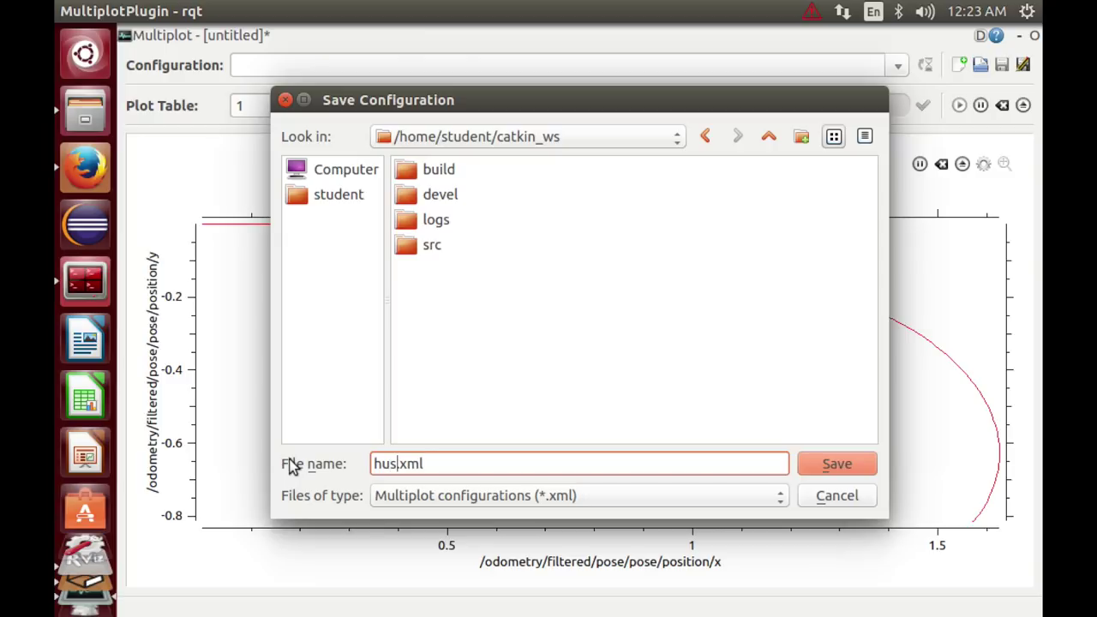
{"action": "key", "text": "BackSpace"}
{"action": "type", "text": "y?p"}
{"action": "key", "text": "BackSpace"}
{"action": "key", "text": "BackSpace"}
{"action": "key", "text": "BackSpace"}
{"action": "key", "text": "BackSpace"}
{"action": "key", "text": "BackSpace"}
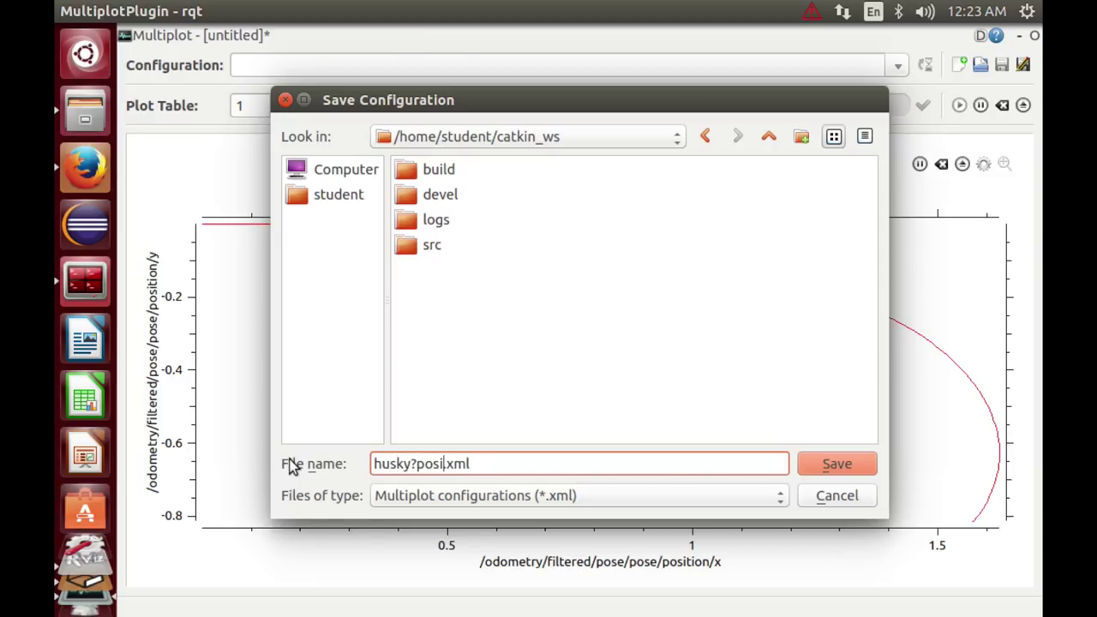
{"action": "type", "text": "_post"}
{"action": "key", "text": "BackSpace"}
{"action": "type", "text": "ition."}
{"action": "left_click", "coordinate": [821, 464]}
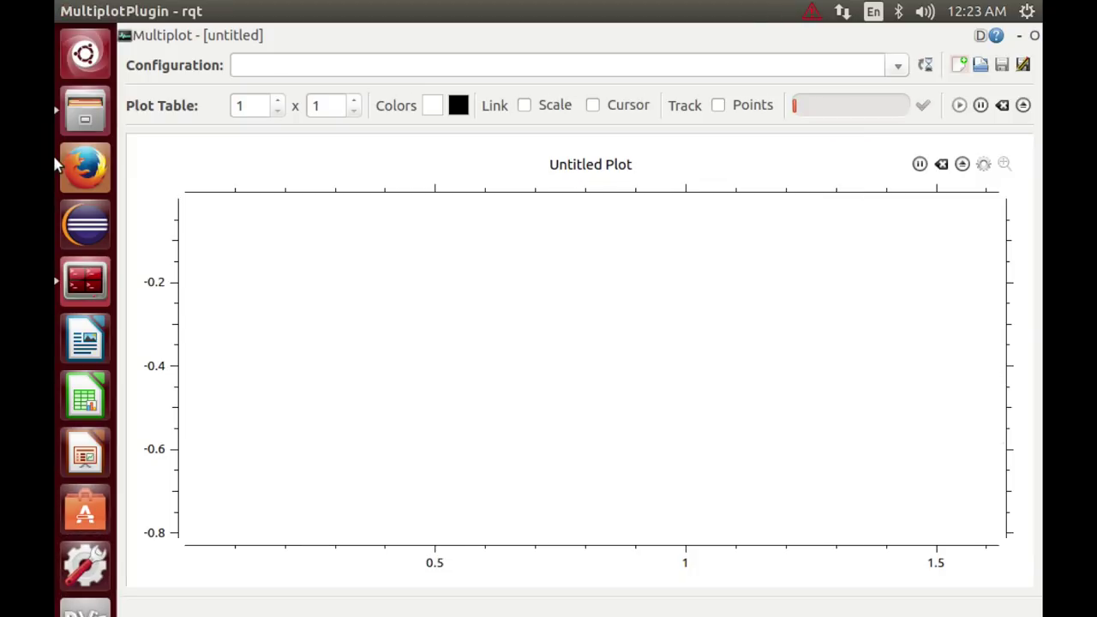
Switch to the terminal and terminate both rqt_multiplot and the running husky.launch simulation.
{"action": "left_click", "coordinate": [86, 281]}
{"action": "left_click", "coordinate": [314, 559]}
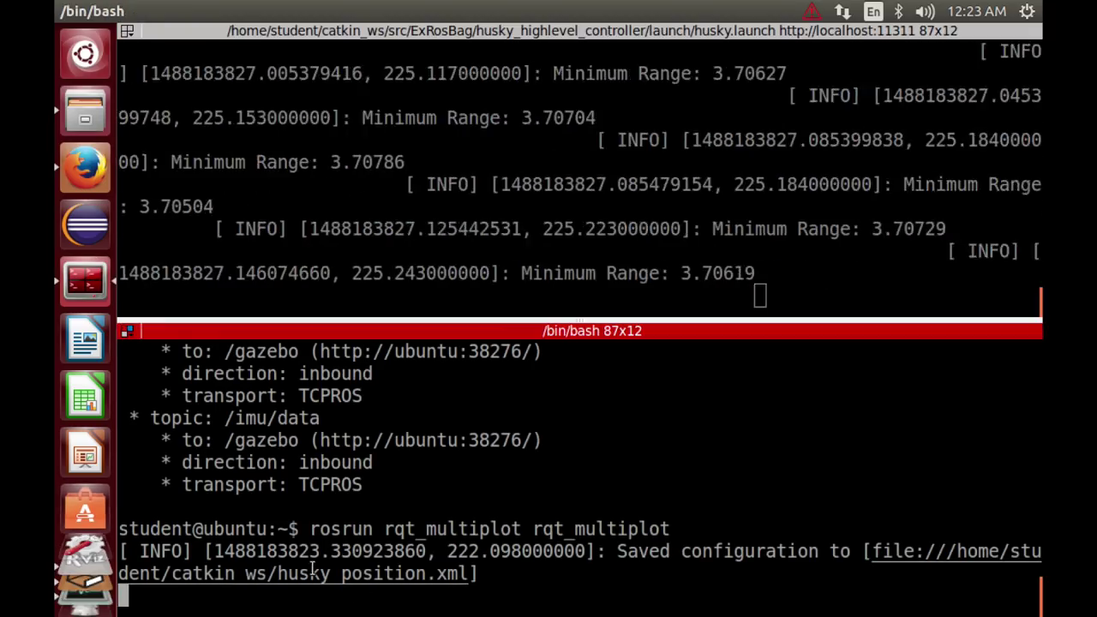
{"action": "key", "text": "ctrl+c"}
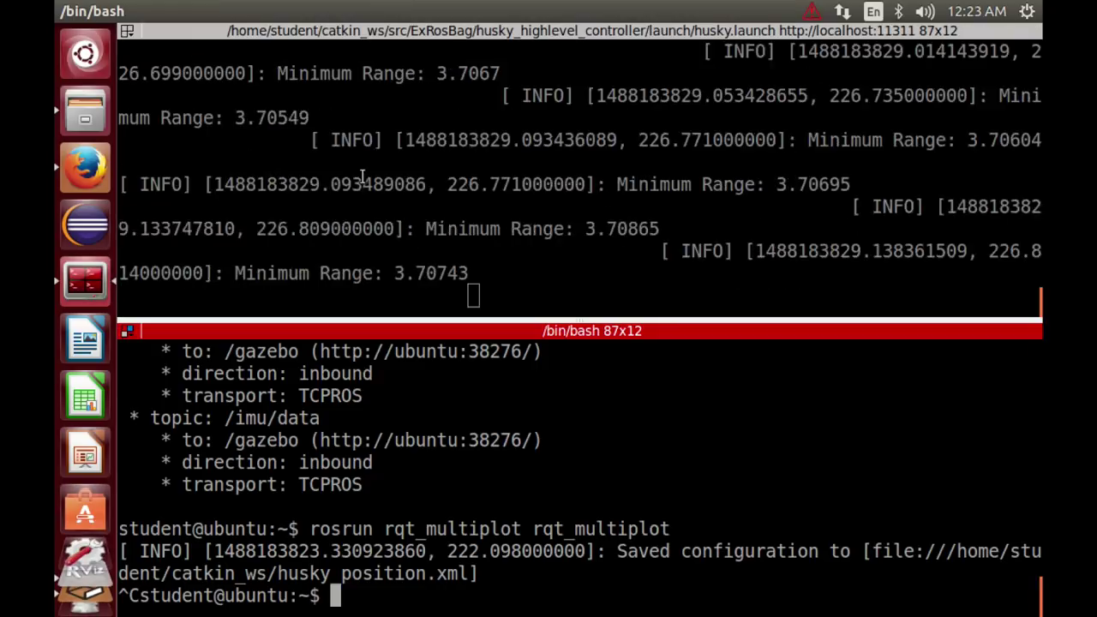
{"action": "left_click", "coordinate": [363, 178]}
{"action": "key", "text": "ctrl+c"}
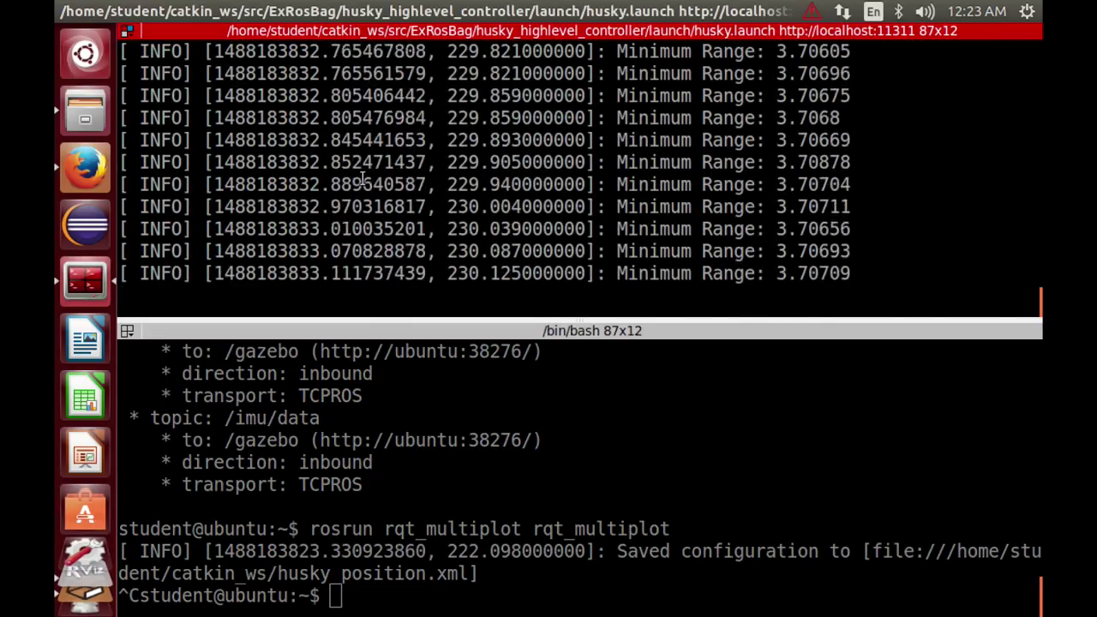
{"action": "key", "text": "ctrl+c"}
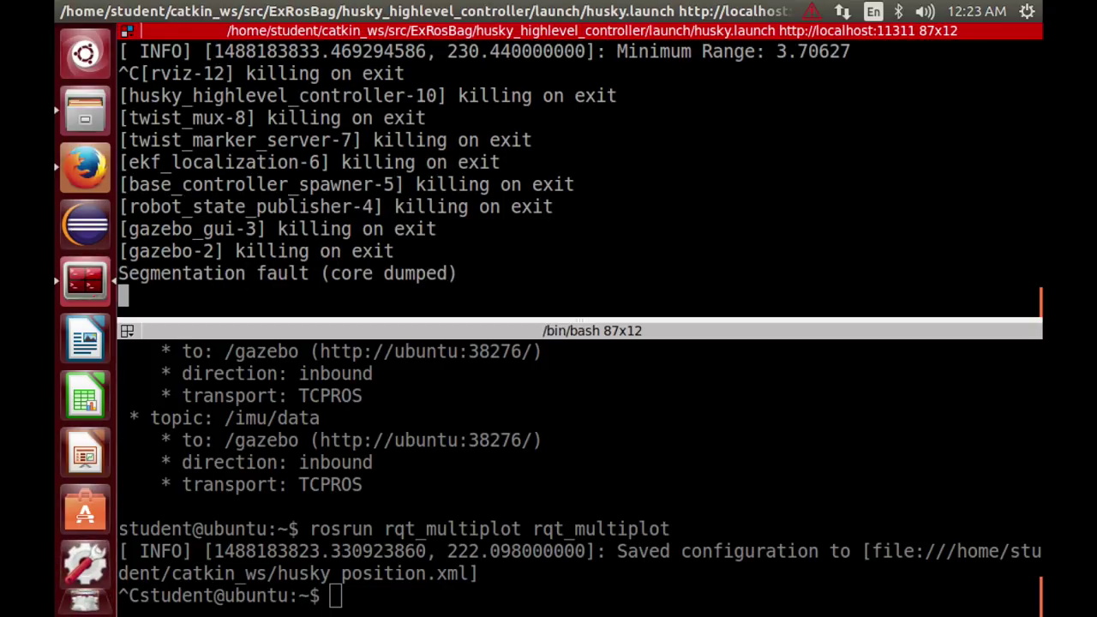
Look up the ROS Bag download on the course page in Firefox and husky_navigation.bag in the Downloads folder.
{"action": "left_click", "coordinate": [83, 172]}
{"action": "mouse_move", "coordinate": [614, 274]}
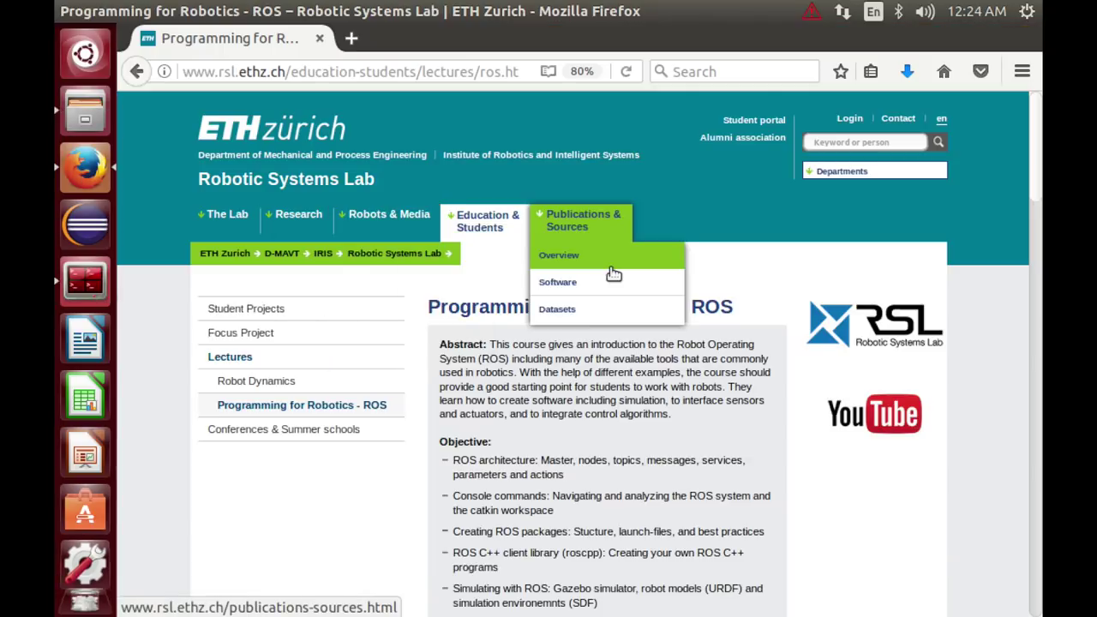
{"action": "scroll", "coordinate": [560, 382], "scroll_direction": "down", "scroll_amount": 15}
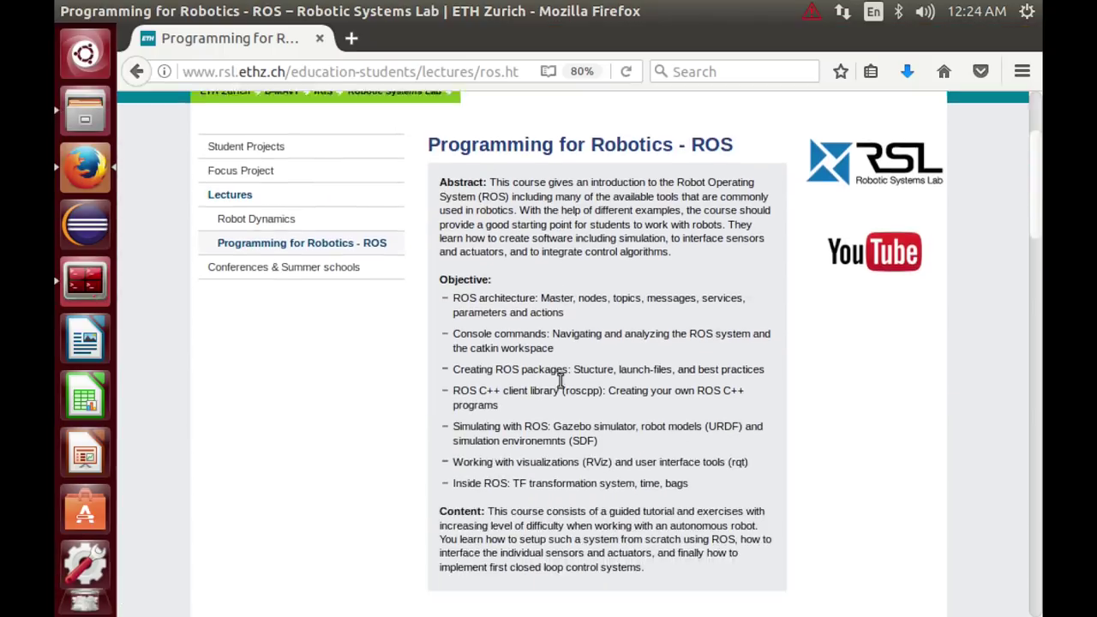
{"action": "scroll", "coordinate": [559, 382], "scroll_direction": "down", "scroll_amount": 10}
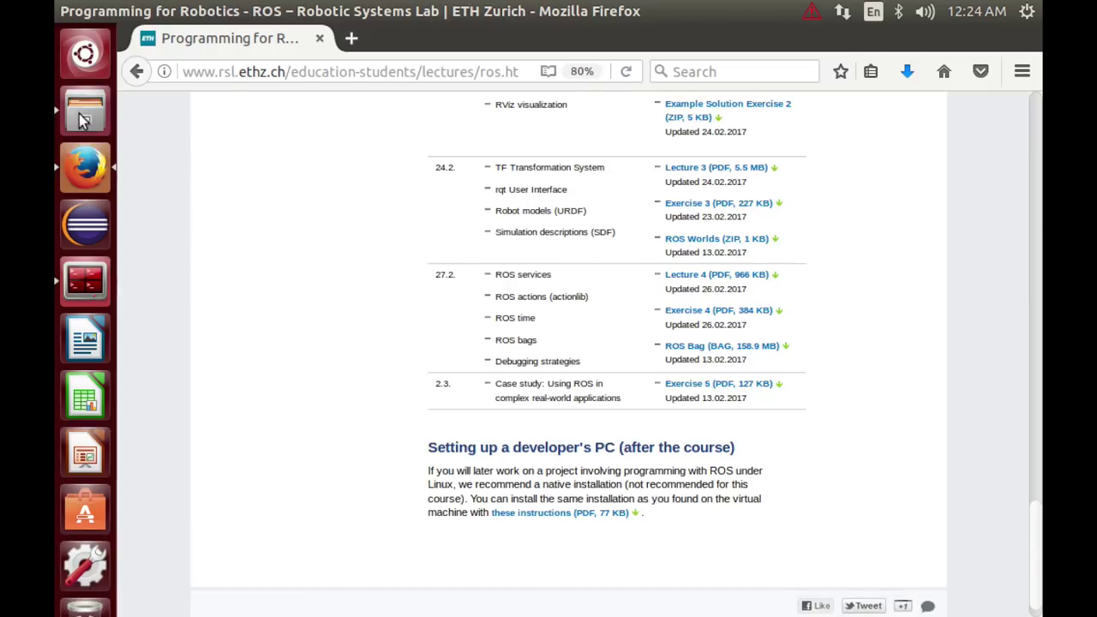
{"action": "left_click", "coordinate": [83, 120]}
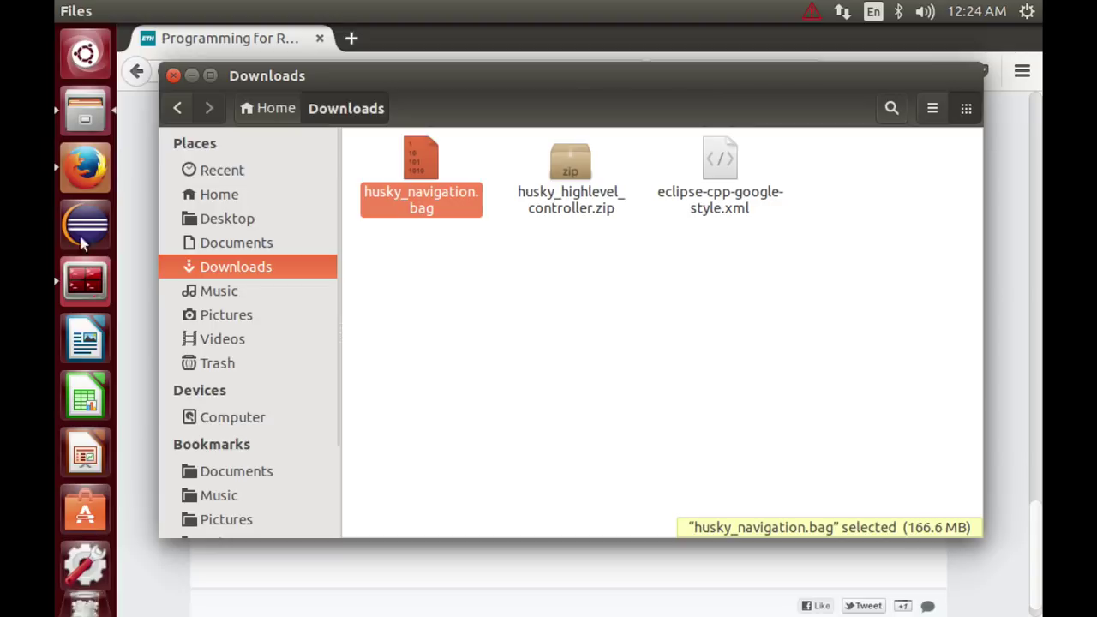
In the terminal's upper pane, change to husky_control/config/ with roscd and list its files.
{"action": "left_click", "coordinate": [84, 287]}
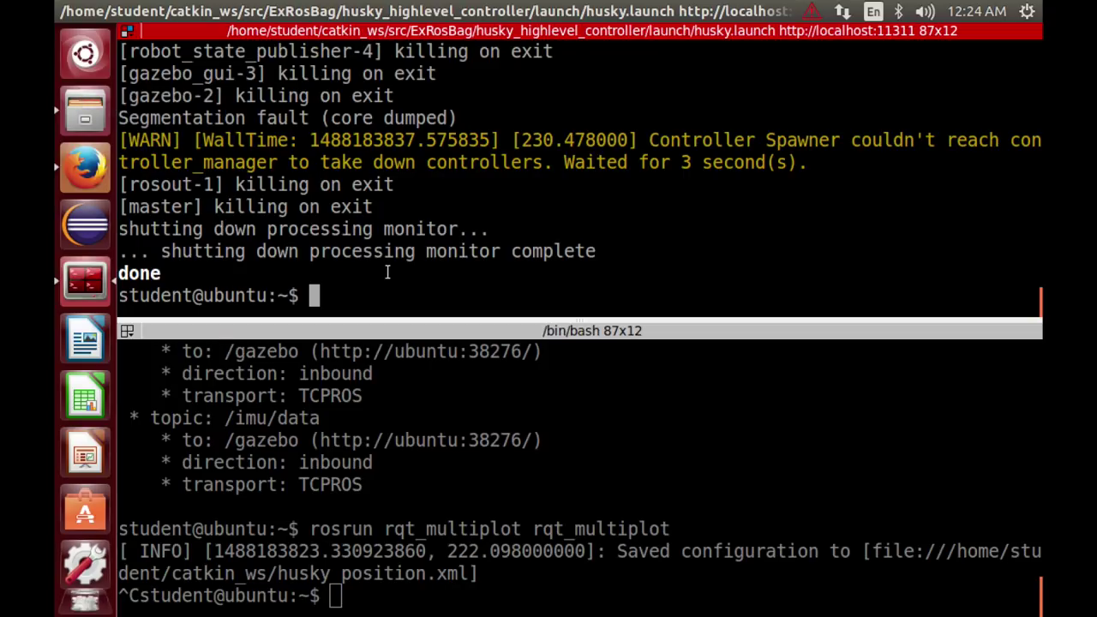
{"action": "type", "text": "roscd husky_"}
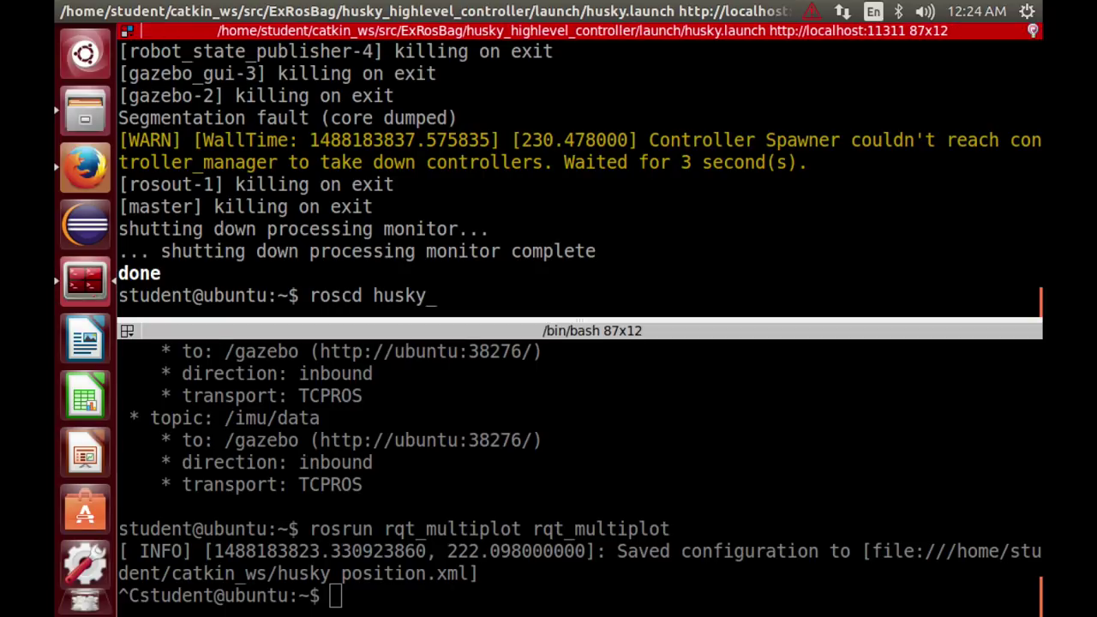
{"action": "type", "text": "control/config/"}
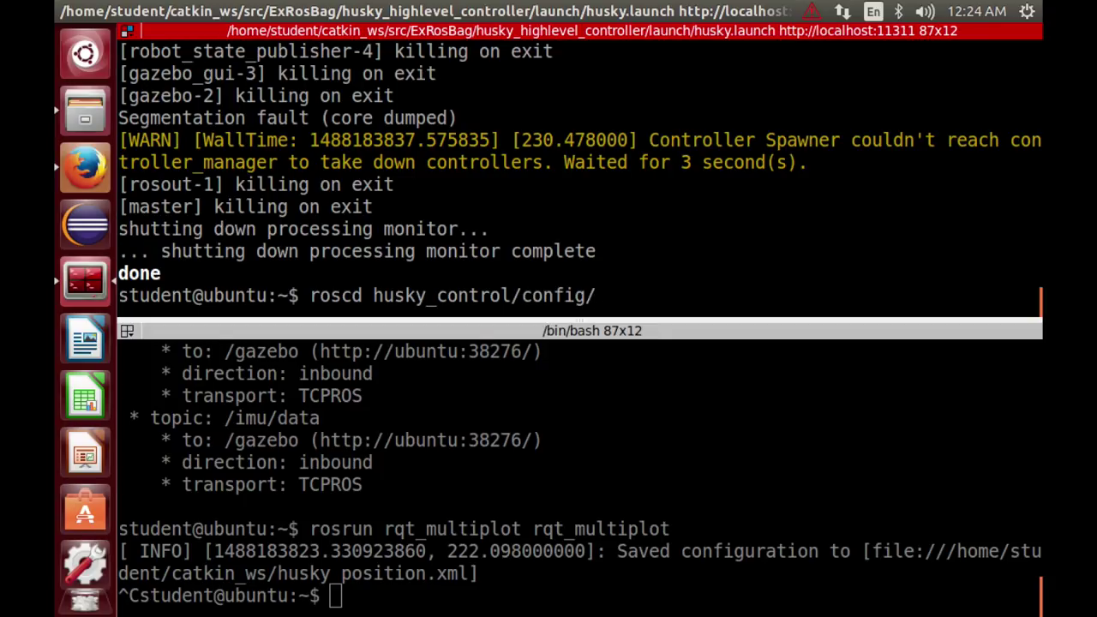
{"action": "key", "text": "Return"}
{"action": "type", "text": "ls"}
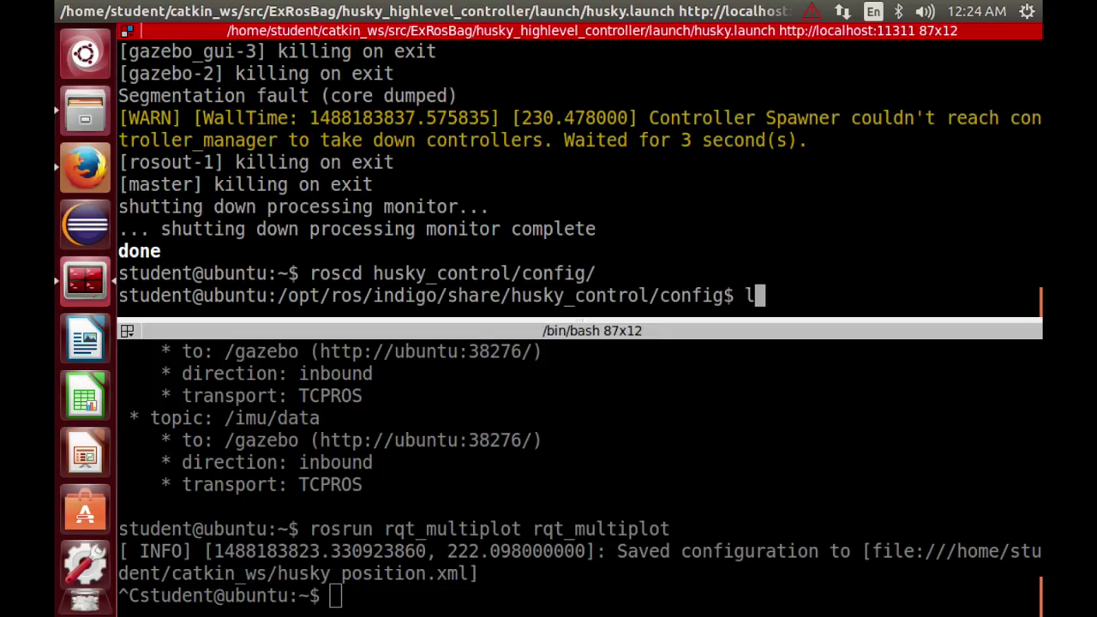
{"action": "key", "text": "Return"}
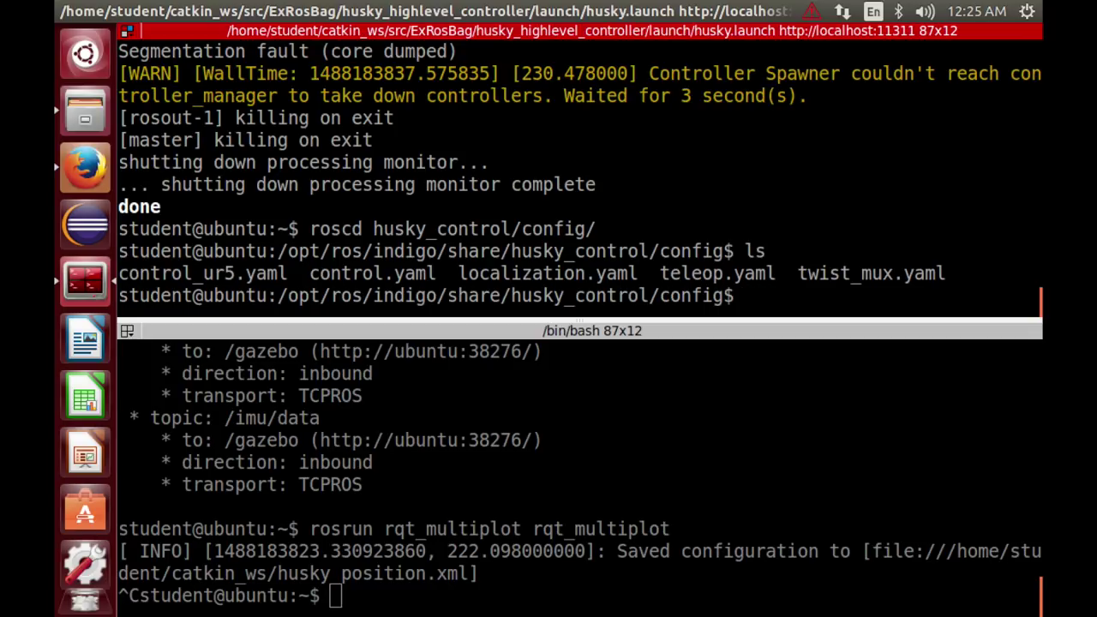
Open localization.yaml in gedit to examine the odometry and IMU filter settings, and close it.
{"action": "type", "text": "gedit lo"}
{"action": "key", "text": "Tab"}
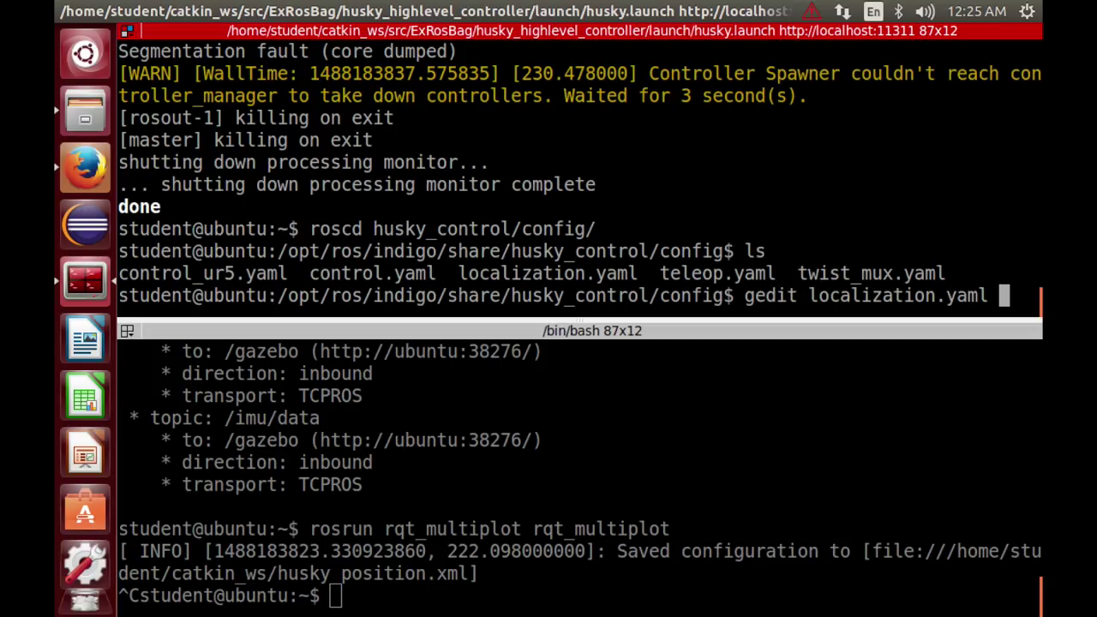
{"action": "key", "text": "Return"}
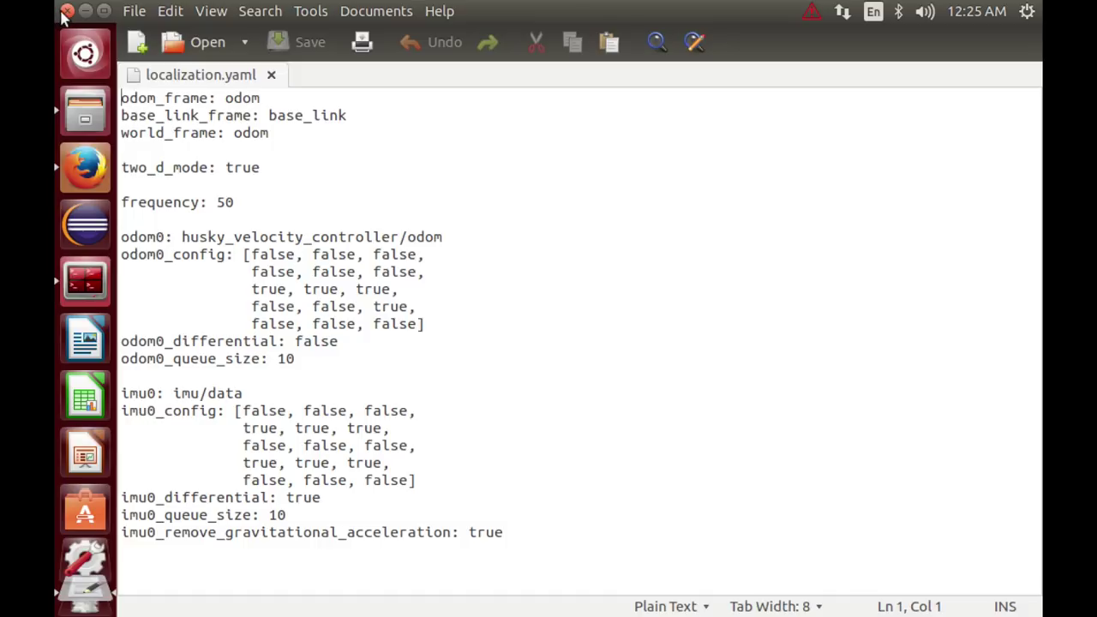
{"action": "left_click", "coordinate": [67, 11]}
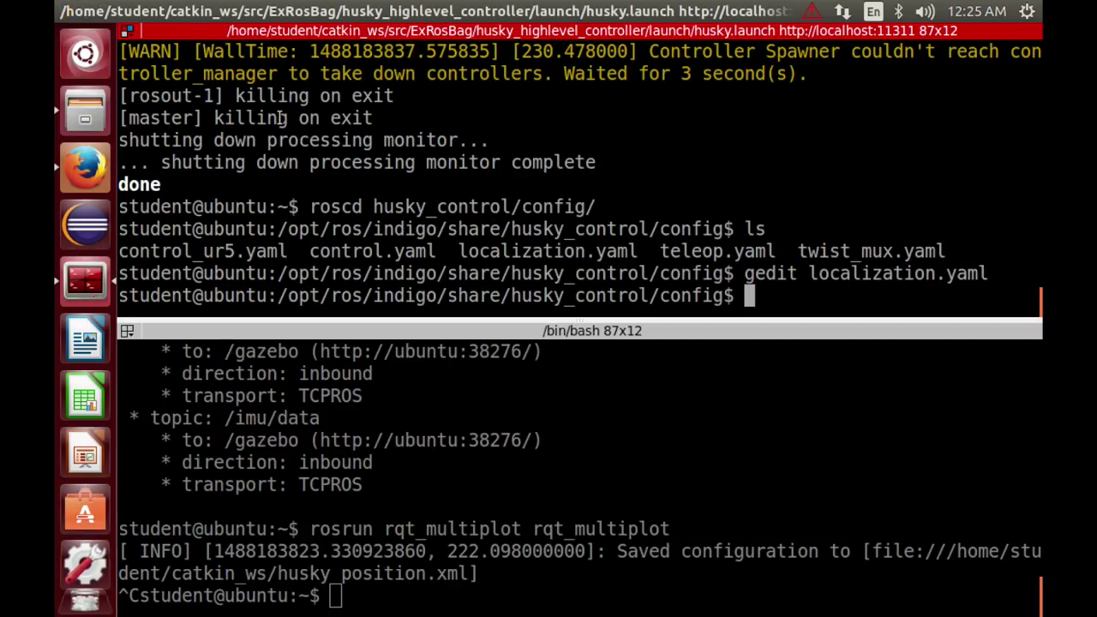
Return to the home directory and change into the catkin_ws/ workspace.
{"action": "key", "text": "Up"}
{"action": "key", "text": "Down"}
{"action": "type", "text": "cd"}
{"action": "key", "text": "Return"}
{"action": "type", "text": "cdc"}
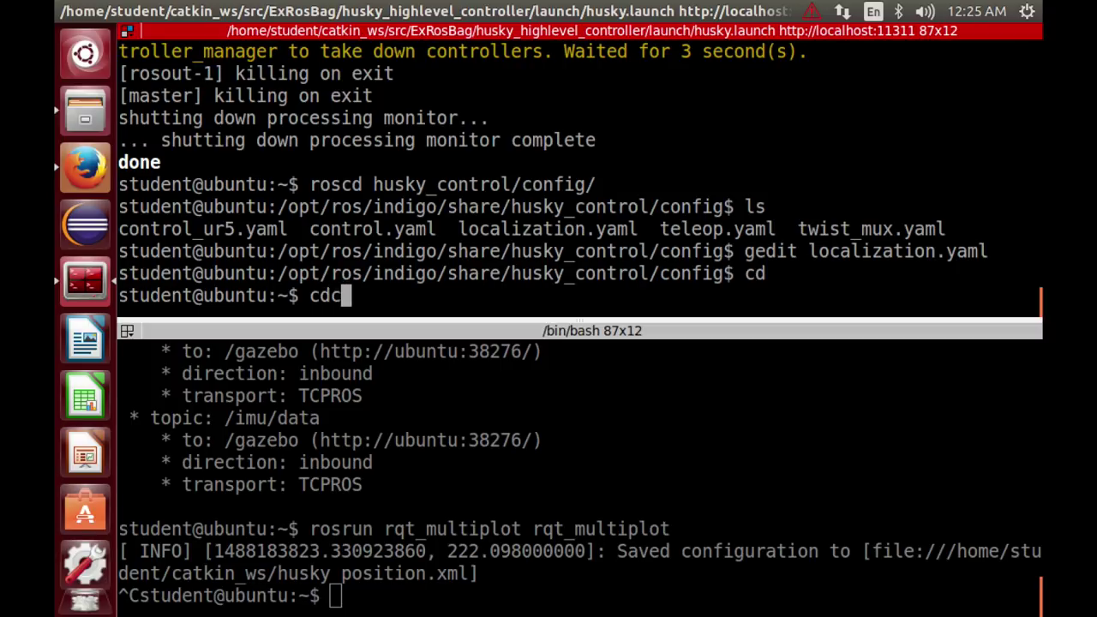
{"action": "key", "text": "BackSpace"}
{"action": "type", "text": "c"}
{"action": "key", "text": "Tab"}
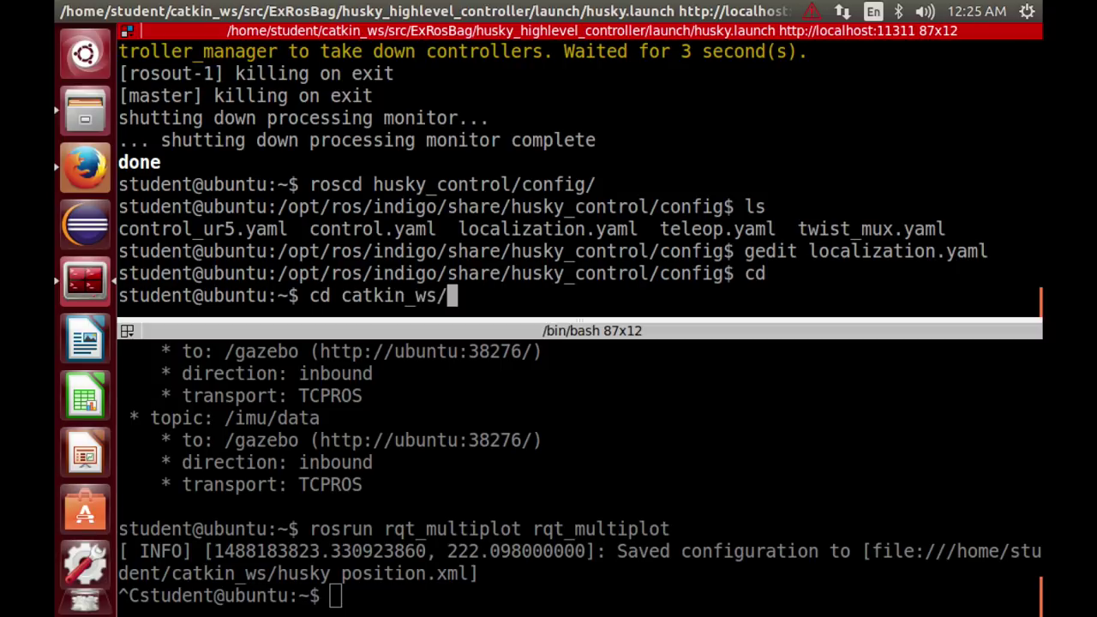
{"action": "key", "text": "Return"}
Launch ekf_localization.launch from the husky_highlevel_controller package with roslaunch, and return to the terminal.
{"action": "type", "text": "roslaunhc"}
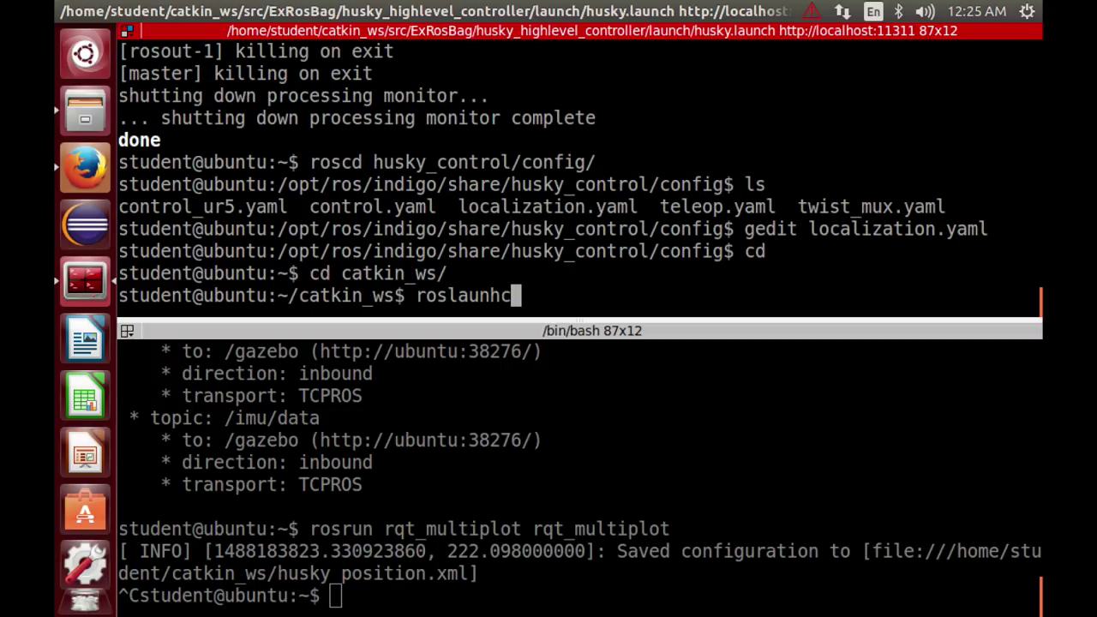
{"action": "key", "text": "BackSpace"}
{"action": "key", "text": "BackSpace"}
{"action": "type", "text": "ch h"}
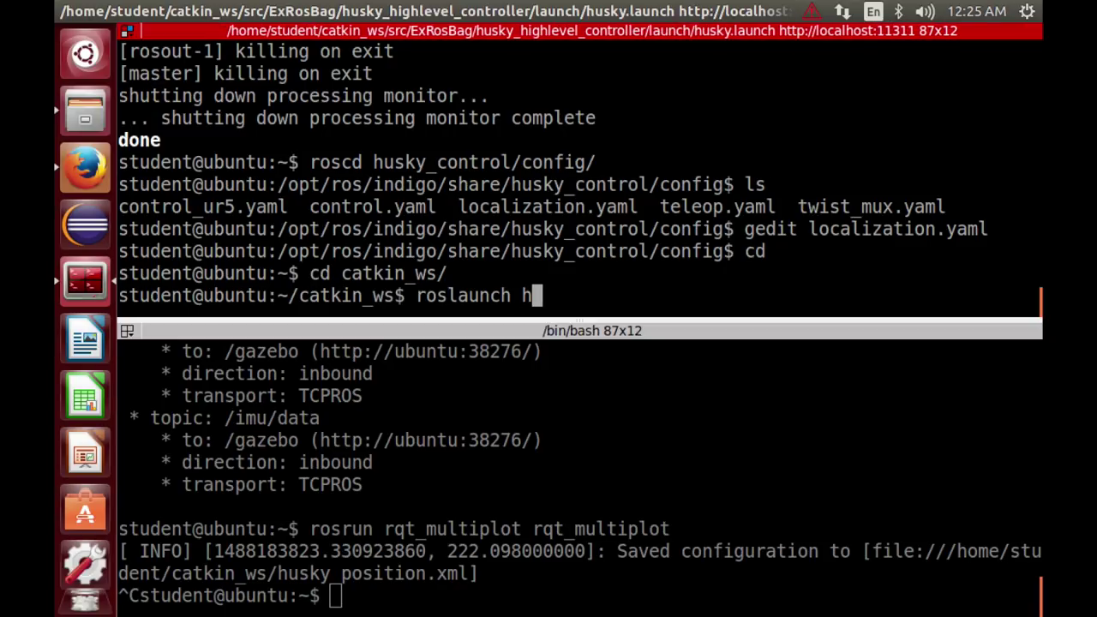
{"action": "key", "text": "Tab"}
{"action": "type", "text": "hi"}
{"action": "key", "text": "Tab"}
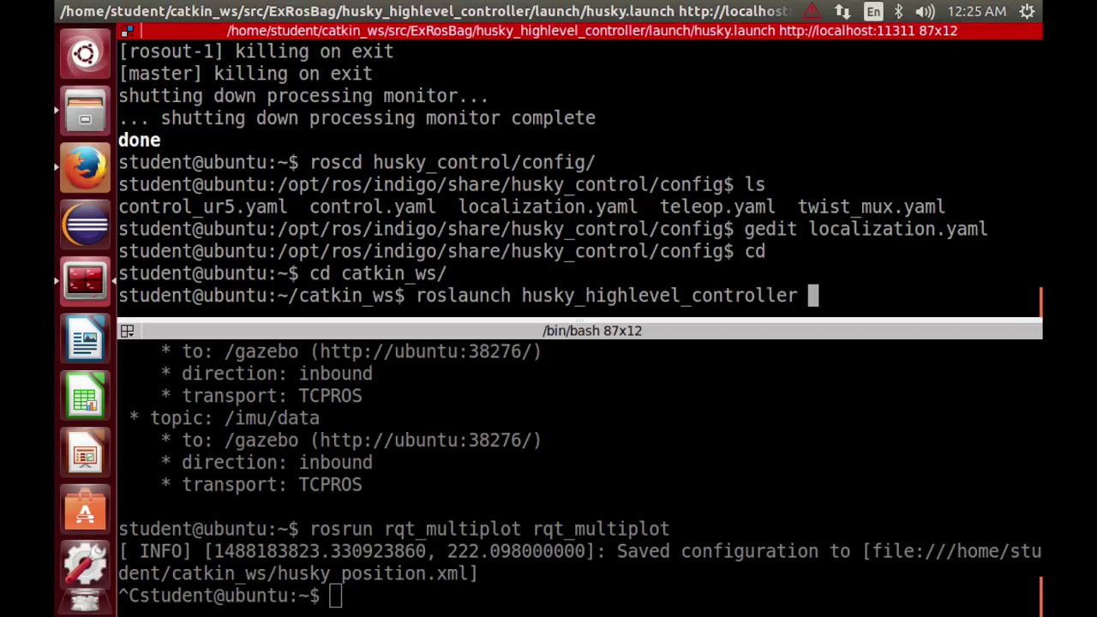
{"action": "type", "text": "ek"}
{"action": "key", "text": "Tab"}
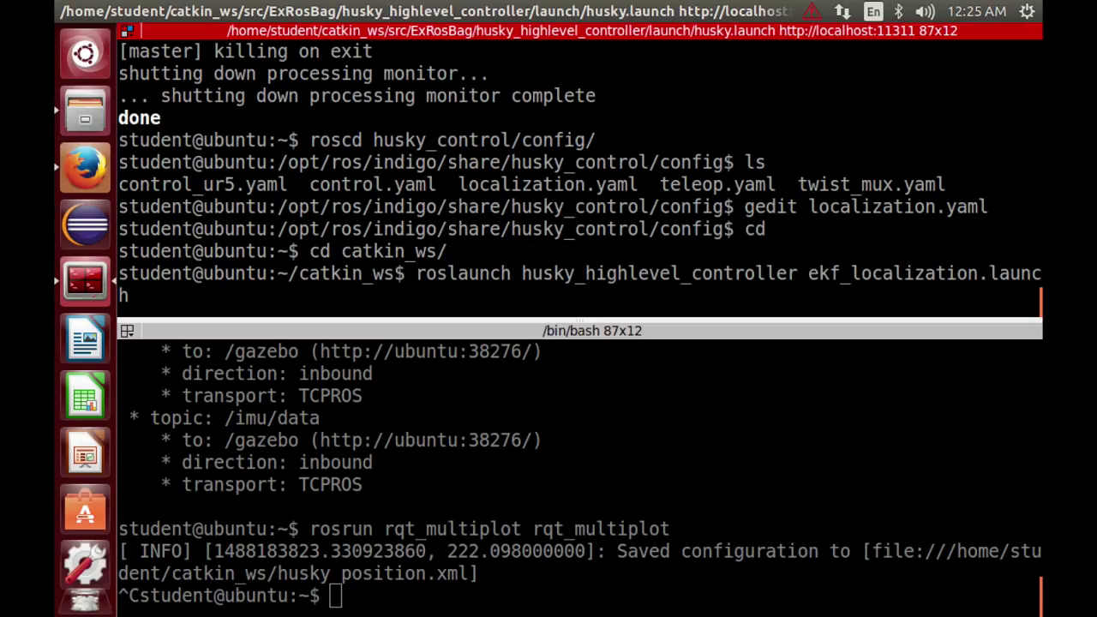
{"action": "key", "text": "Return"}
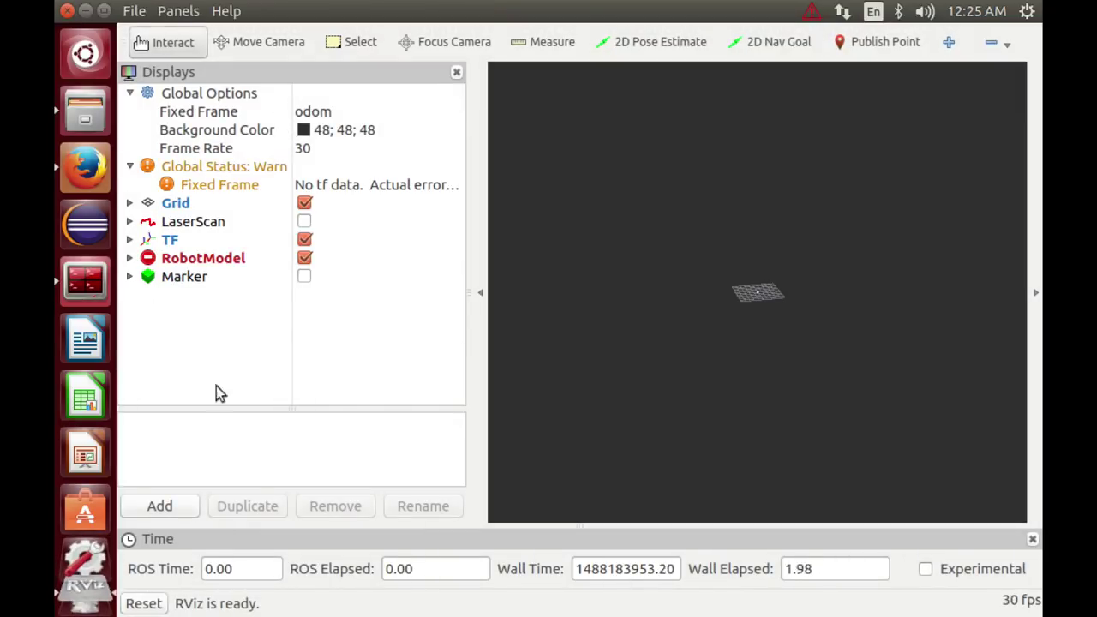
{"action": "left_click", "coordinate": [76, 285]}
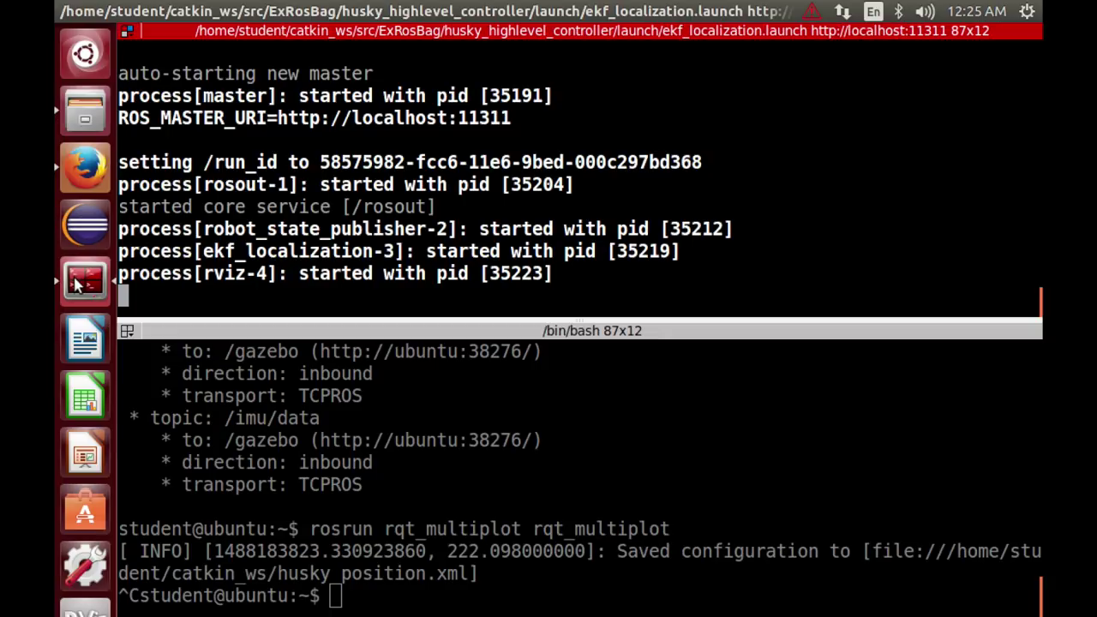
In the terminal's lower pane, list the running ROS nodes with rosnode list and highlight /ekf_localization.
{"action": "left_click", "coordinate": [265, 552]}
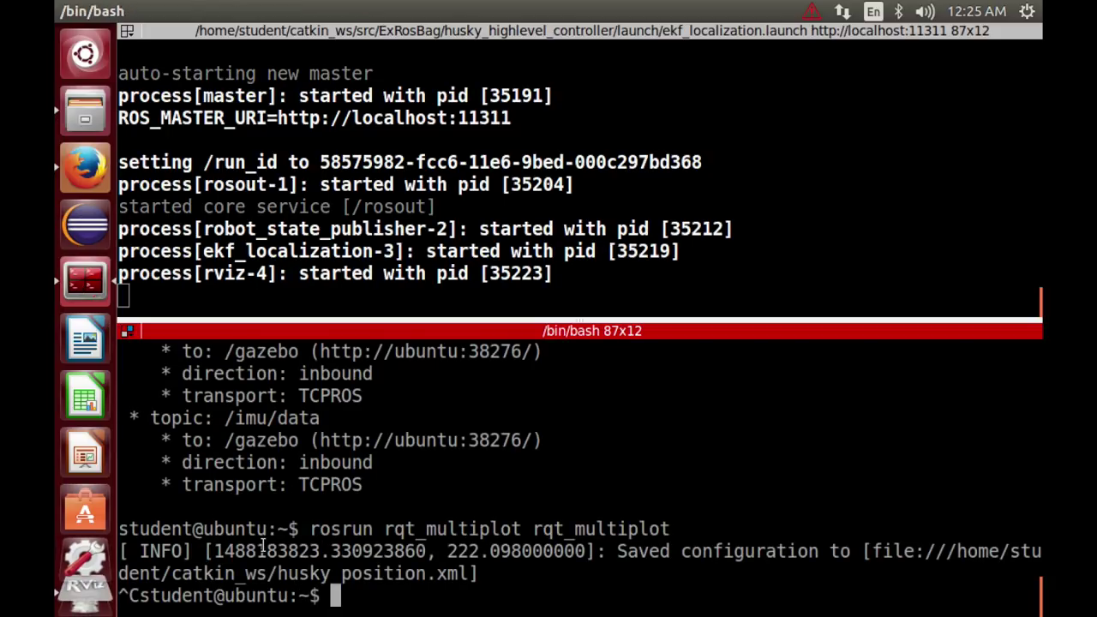
{"action": "type", "text": "ros"}
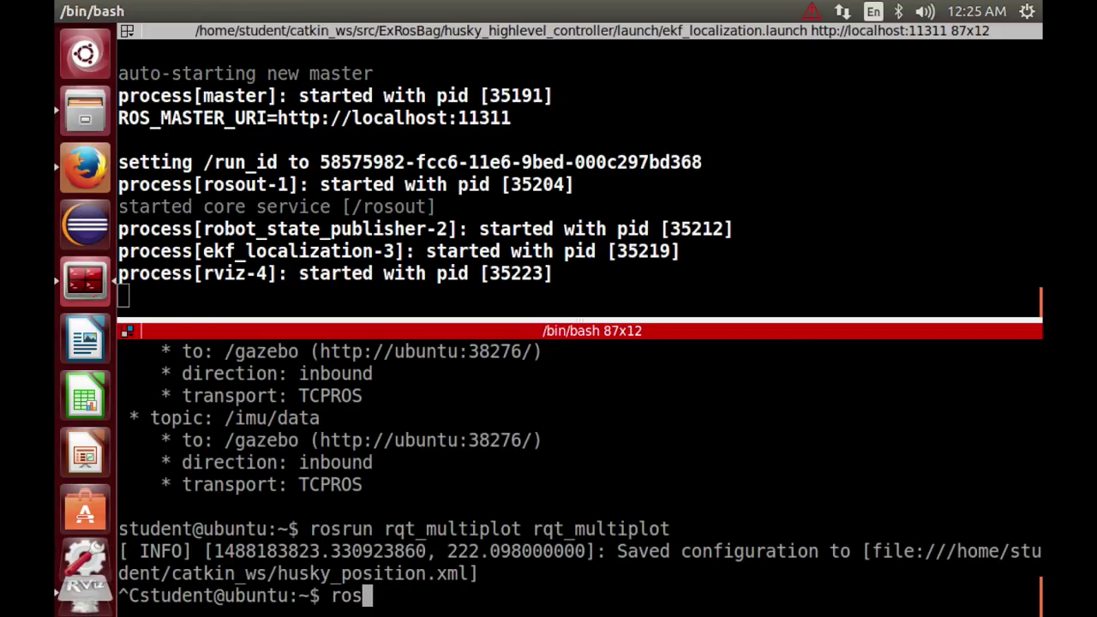
{"action": "type", "text": "node list"}
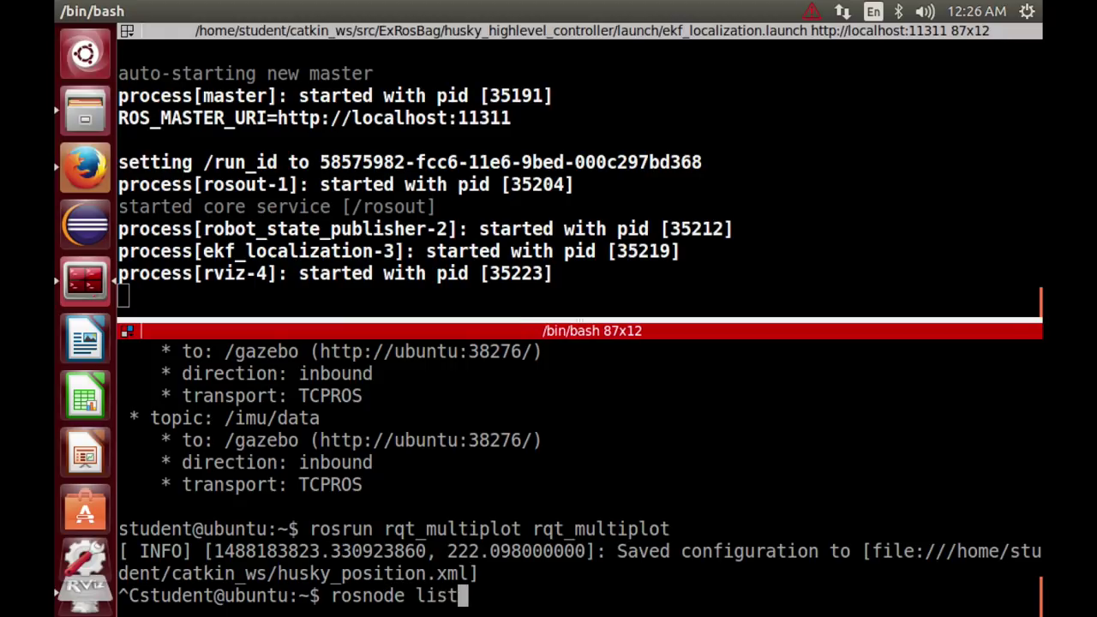
{"action": "key", "text": "Return"}
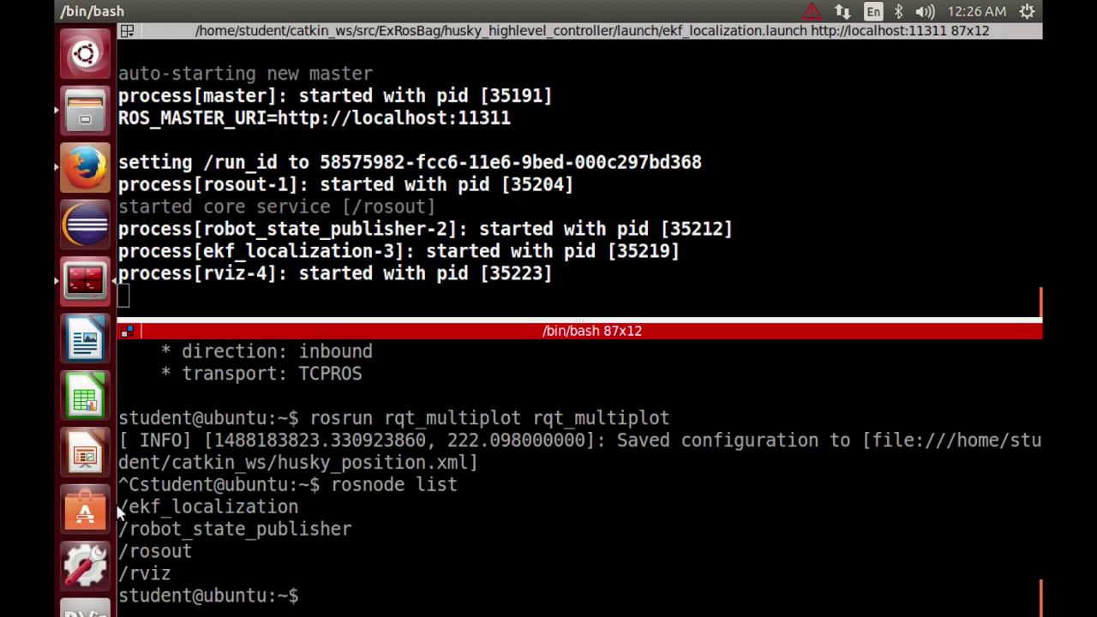
{"action": "left_click_drag", "start_coordinate": [120, 506], "coordinate": [299, 514]}
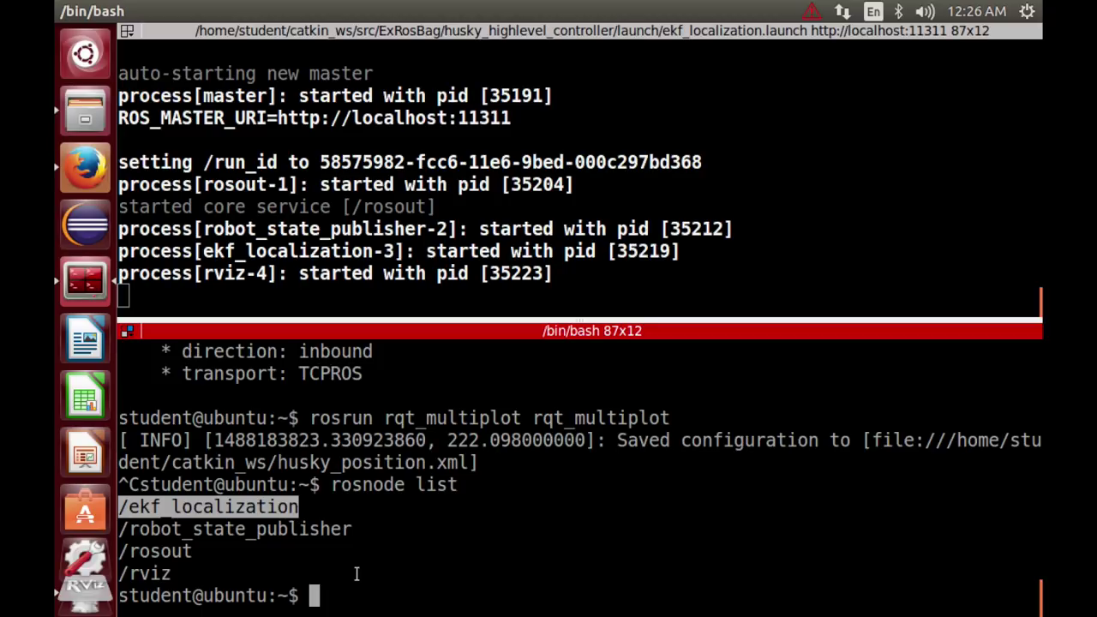
Query the /ekf_localization node with rosnode info and examine its subscriptions, services and connections.
{"action": "type", "text": "ros"}
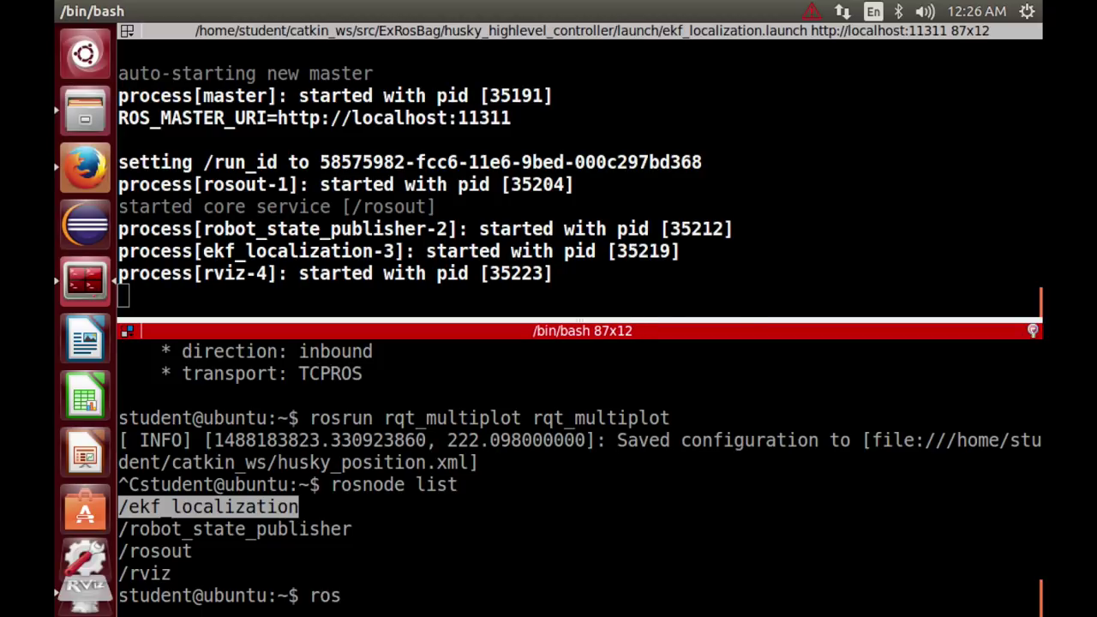
{"action": "type", "text": "t"}
{"action": "key", "text": "BackSpace"}
{"action": "type", "text": "node "}
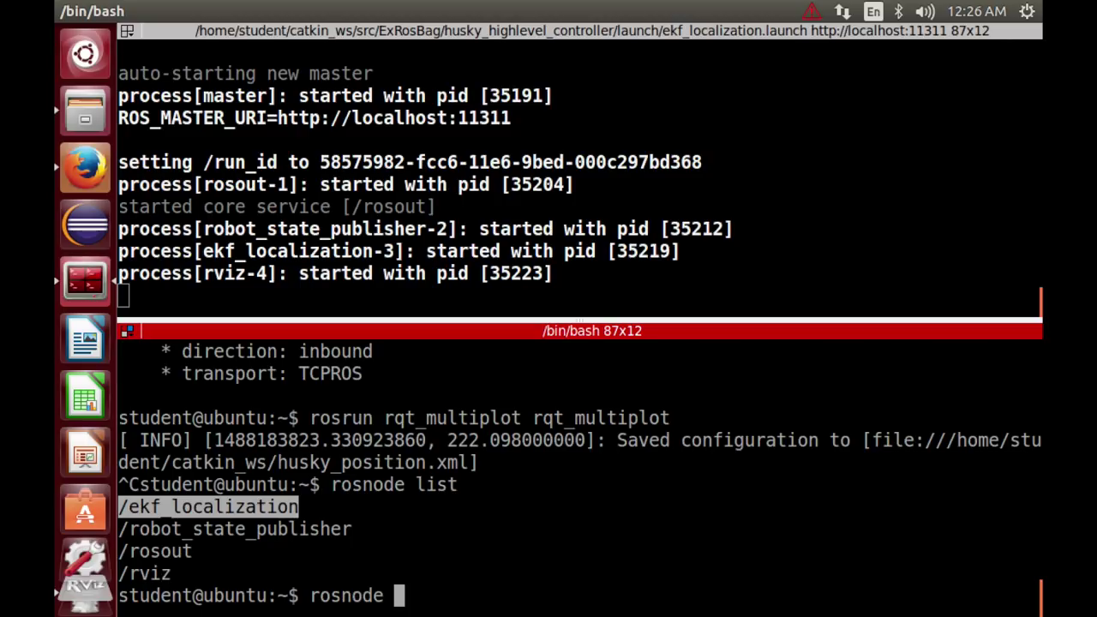
{"action": "type", "text": "info "}
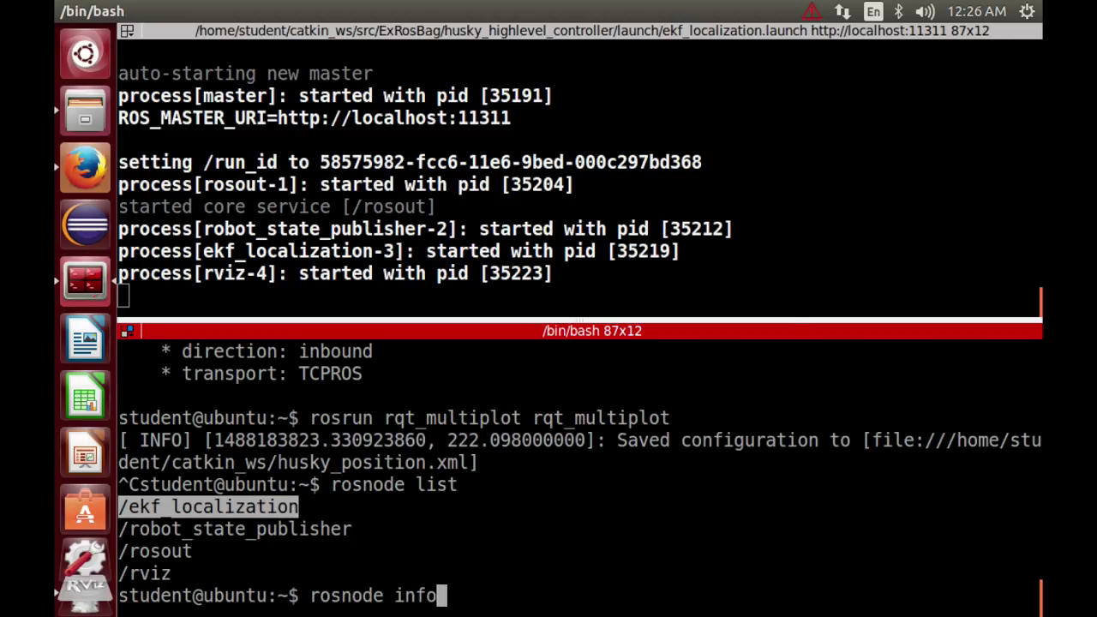
{"action": "type", "text": "/ek"}
{"action": "key", "text": "Tab"}
{"action": "type", "text": "\\"}
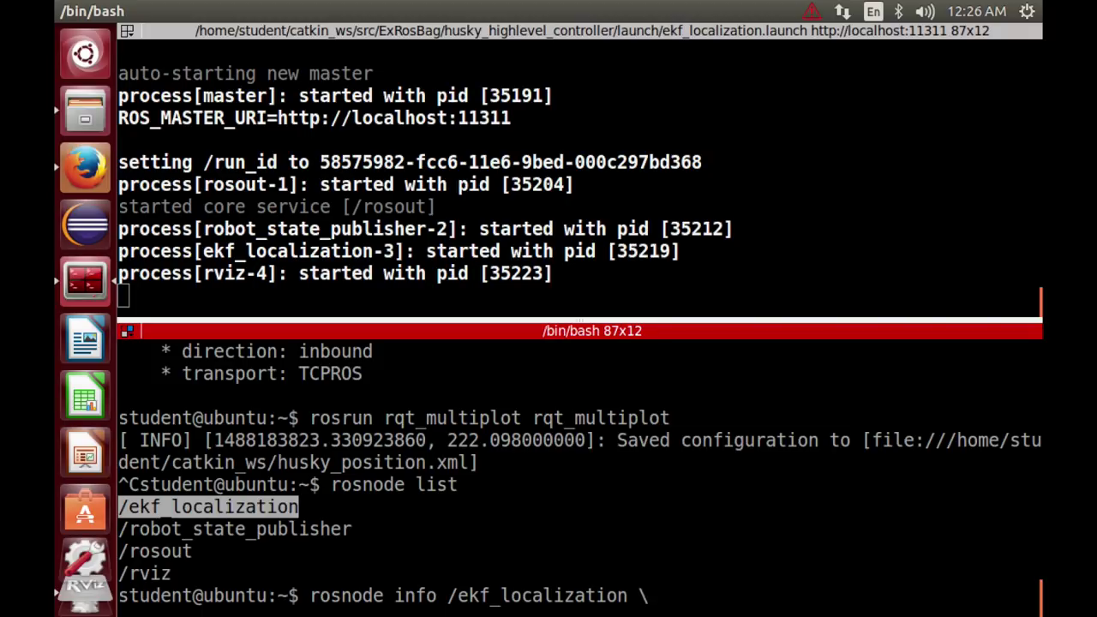
{"action": "key", "text": "BackSpace"}
{"action": "key", "text": "BackSpace"}
{"action": "key", "text": "Return"}
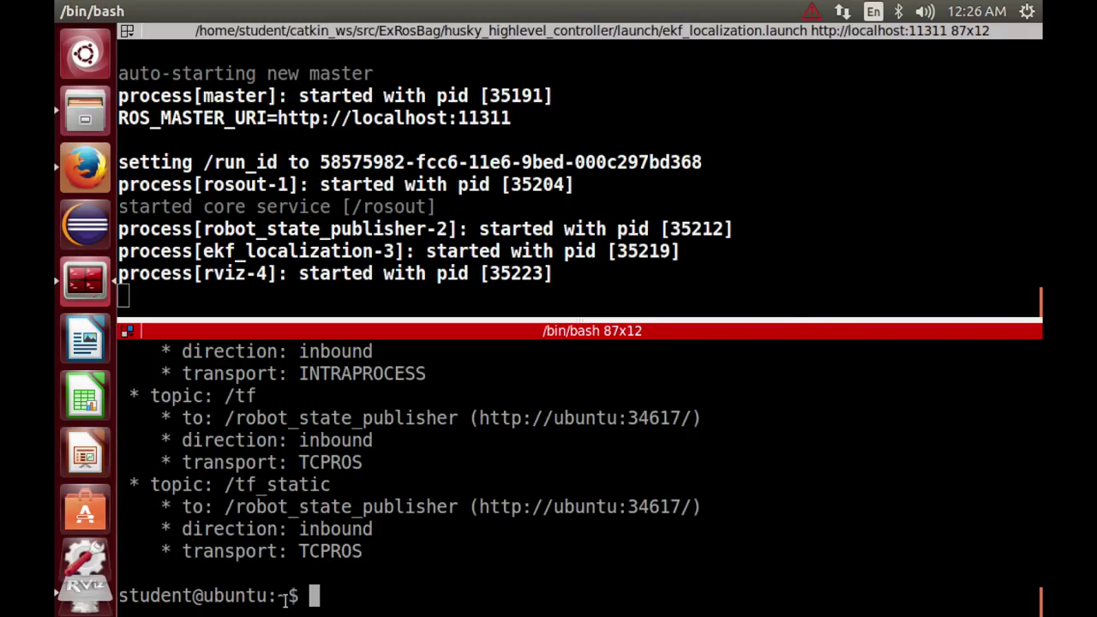
{"action": "scroll", "coordinate": [289, 595], "scroll_direction": "up", "scroll_amount": 4}
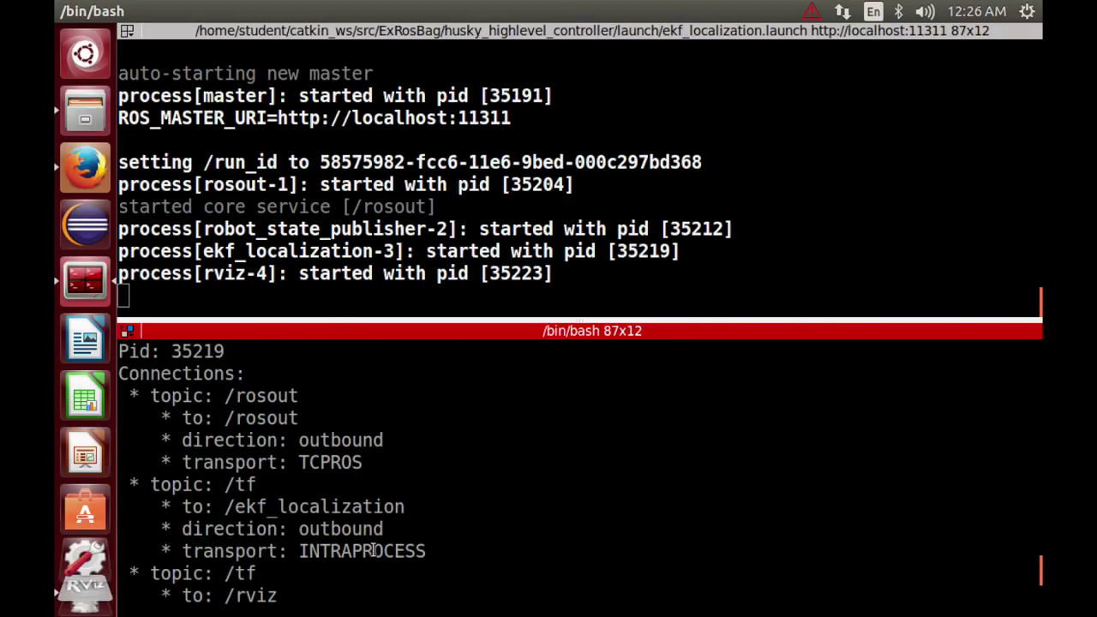
{"action": "scroll", "coordinate": [383, 468], "scroll_direction": "up", "scroll_amount": 5}
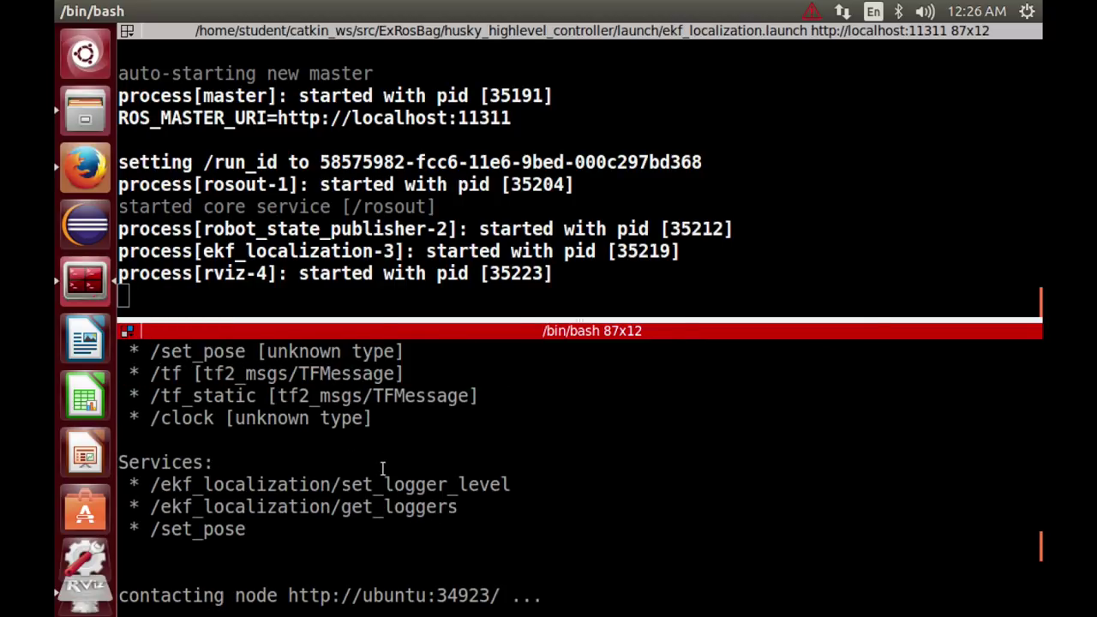
{"action": "scroll", "coordinate": [382, 467], "scroll_direction": "up", "scroll_amount": 1}
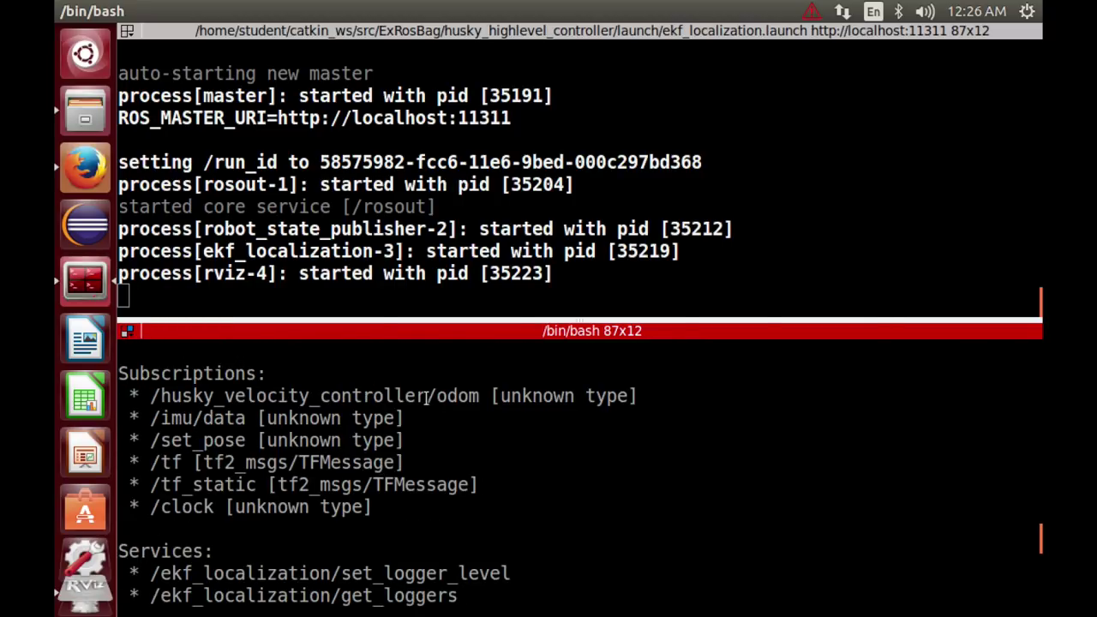
Split the lower terminal pane horizontally and shrink the roslaunch pane to give the two lower panes more height.
{"action": "left_click", "coordinate": [422, 460]}
{"action": "right_click", "coordinate": [419, 476]}
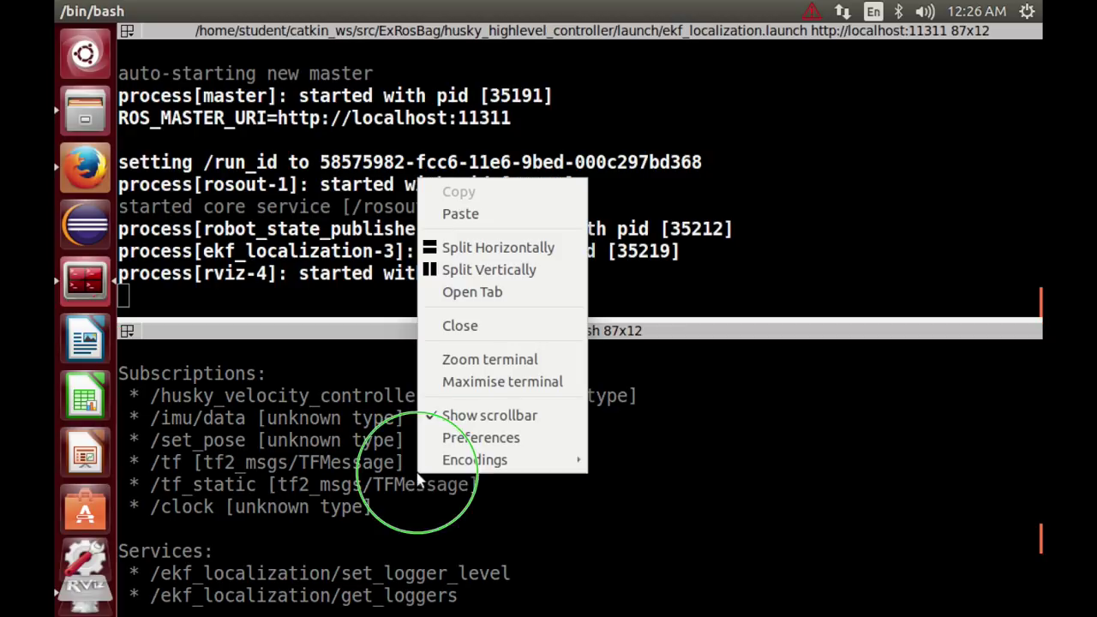
{"action": "left_click", "coordinate": [537, 250]}
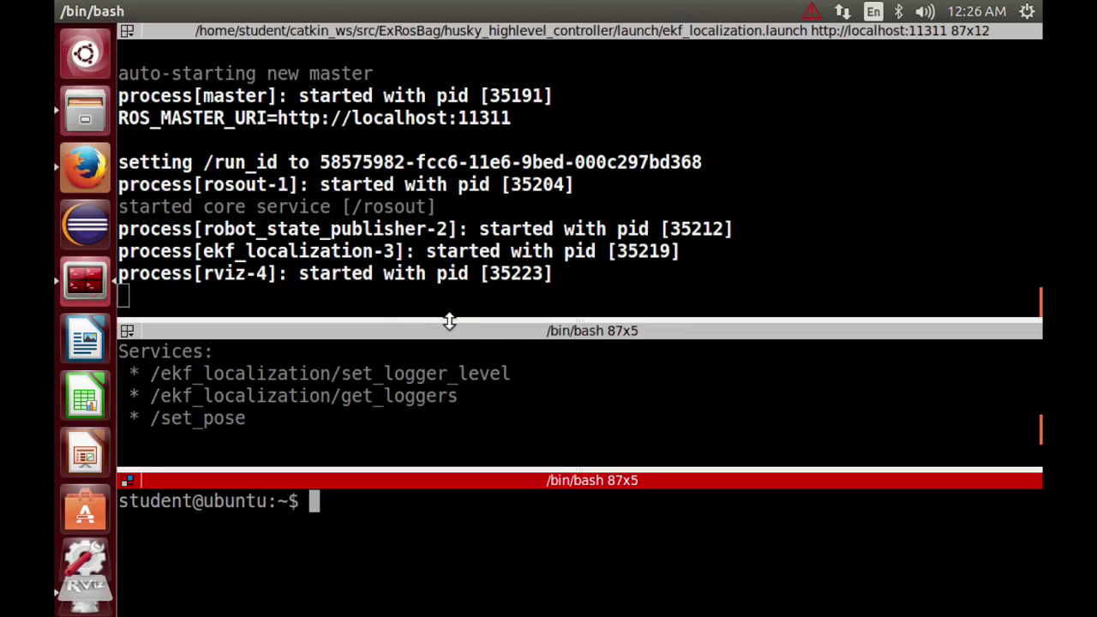
{"action": "left_click_drag", "start_coordinate": [450, 321], "coordinate": [450, 228]}
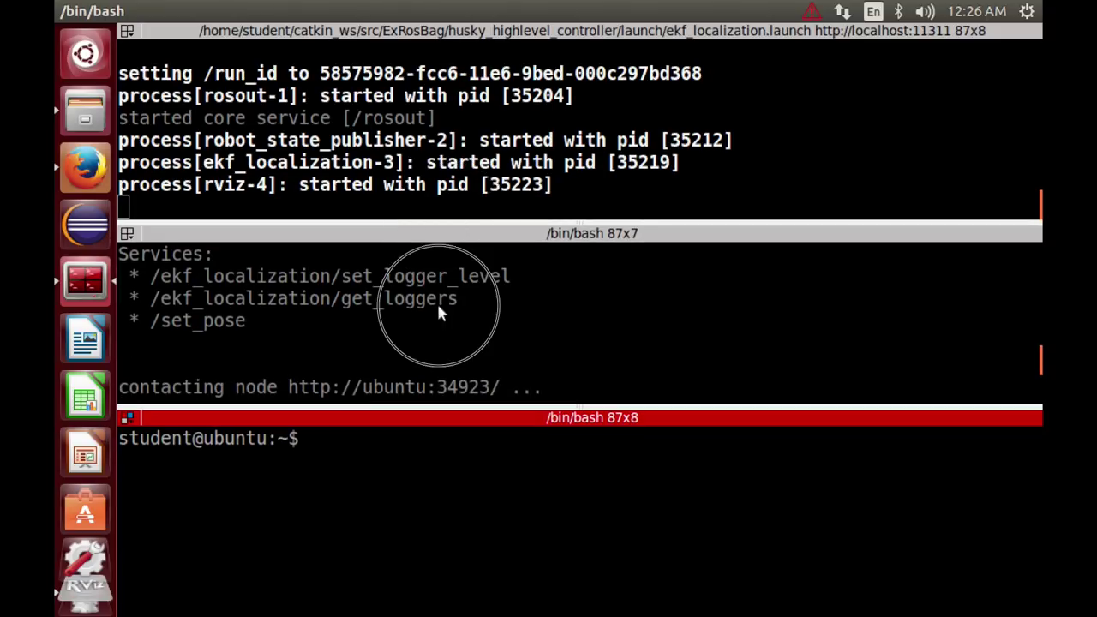
In the middle terminal pane, start rqt_multiplot from the rqt_multiplot package with rosrun.
{"action": "left_click", "coordinate": [438, 313]}
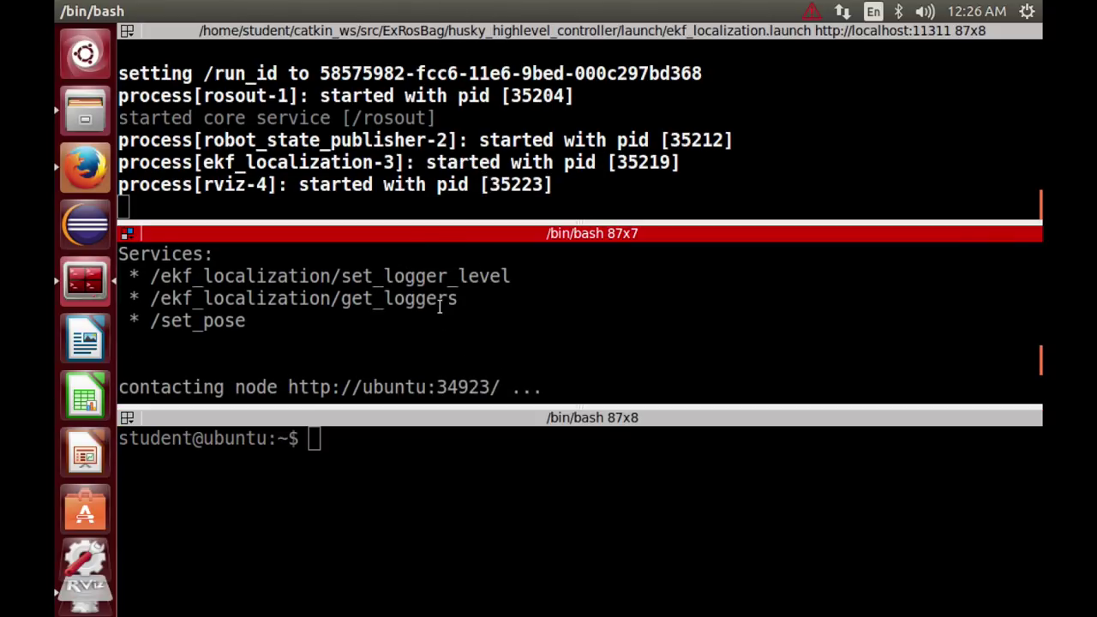
{"action": "scroll", "coordinate": [439, 306], "scroll_direction": "up", "scroll_amount": 2}
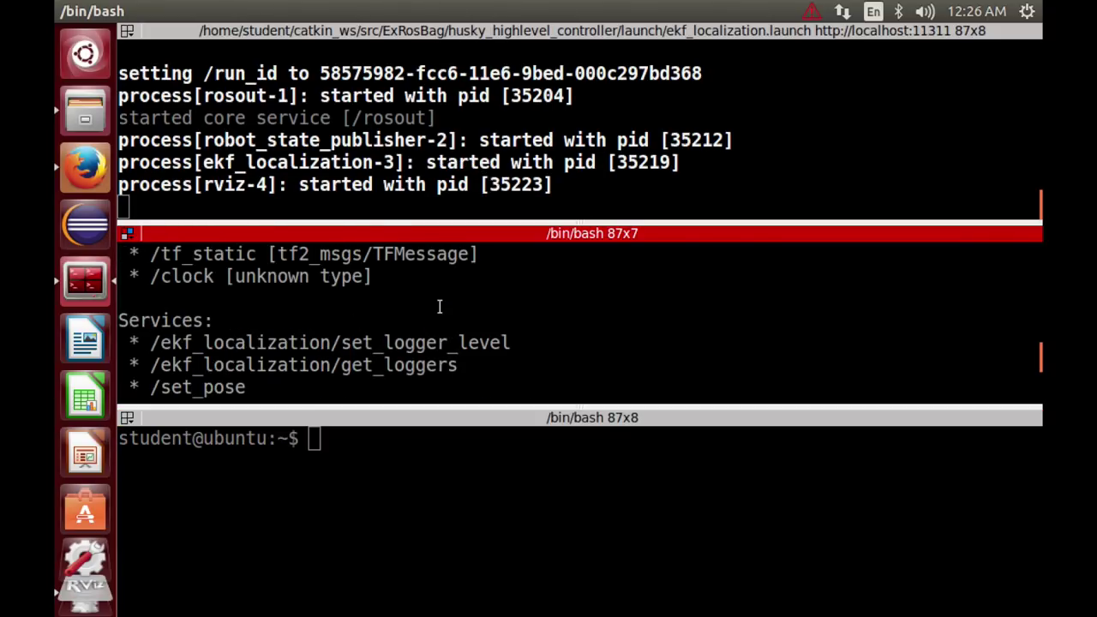
{"action": "scroll", "coordinate": [440, 306], "scroll_direction": "up", "scroll_amount": 2}
{"action": "scroll", "coordinate": [440, 306], "scroll_direction": "down", "scroll_amount": 8}
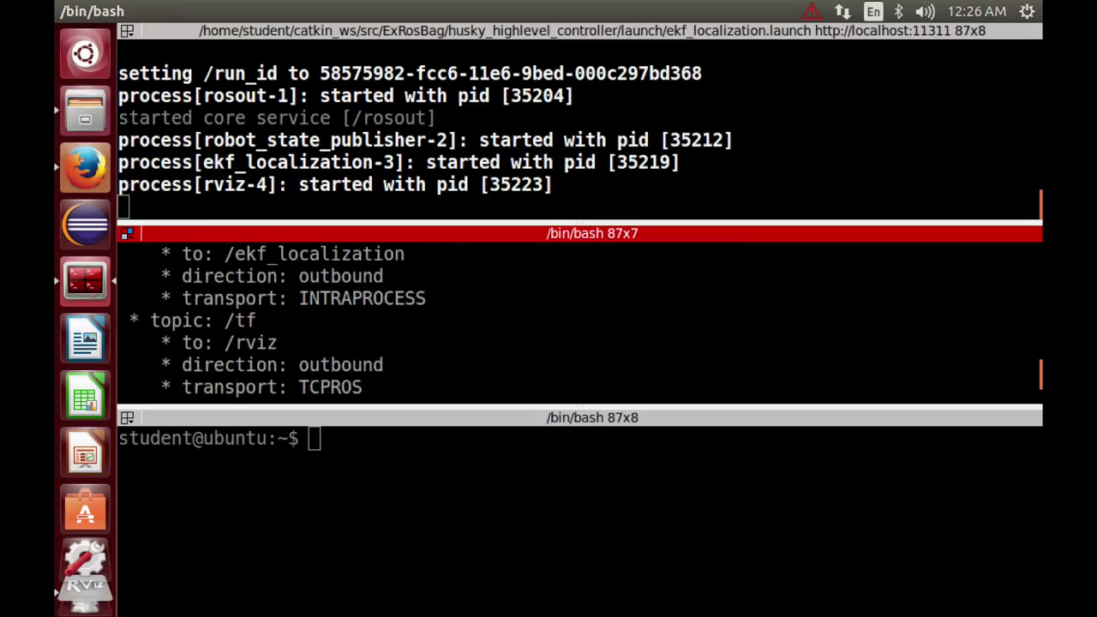
{"action": "type", "text": "rosr"}
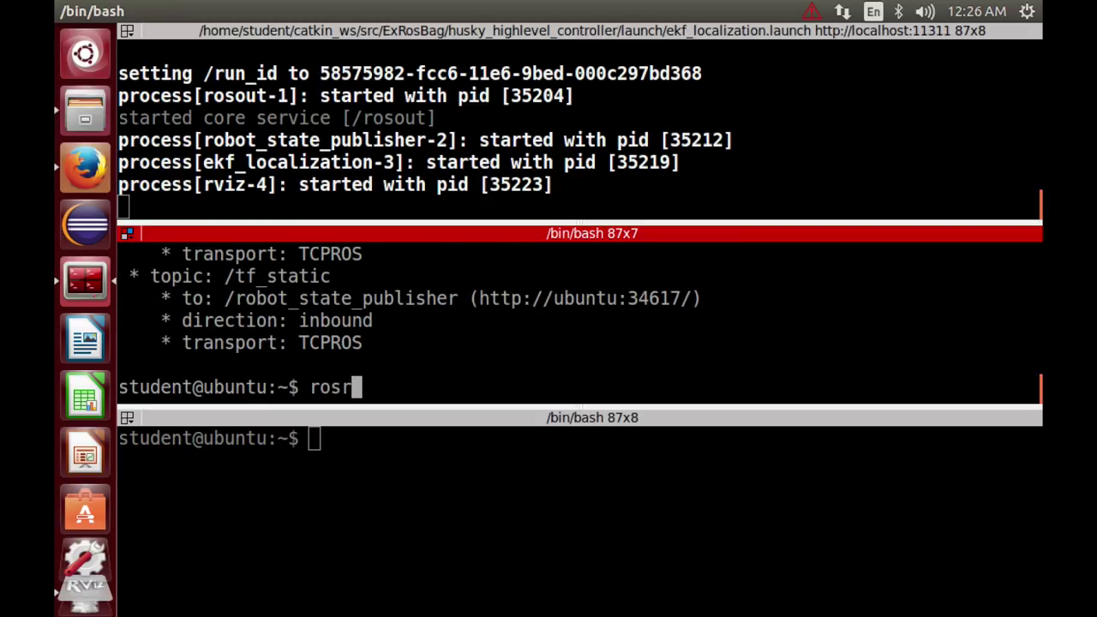
{"action": "type", "text": "un r"}
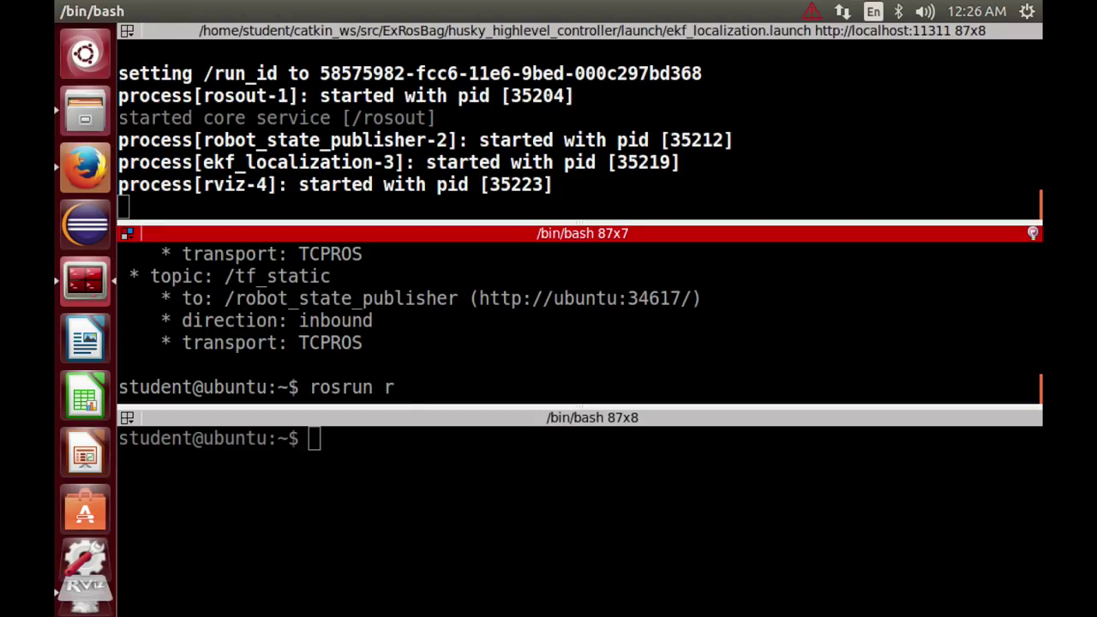
{"action": "type", "text": "qt"}
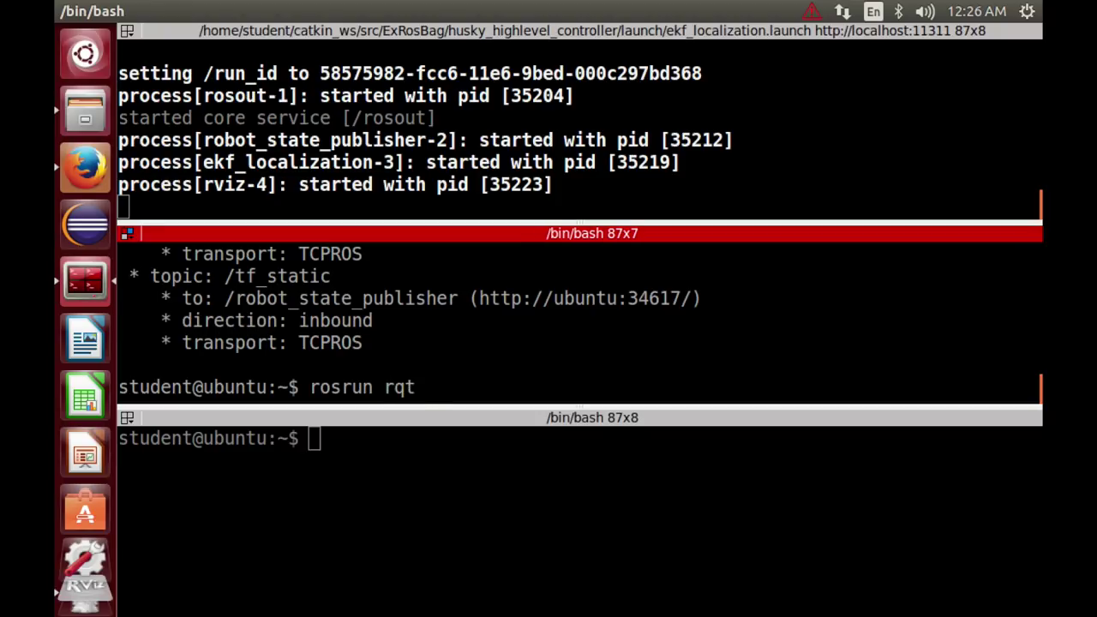
{"action": "type", "text": "_mu"}
{"action": "key", "text": "Tab"}
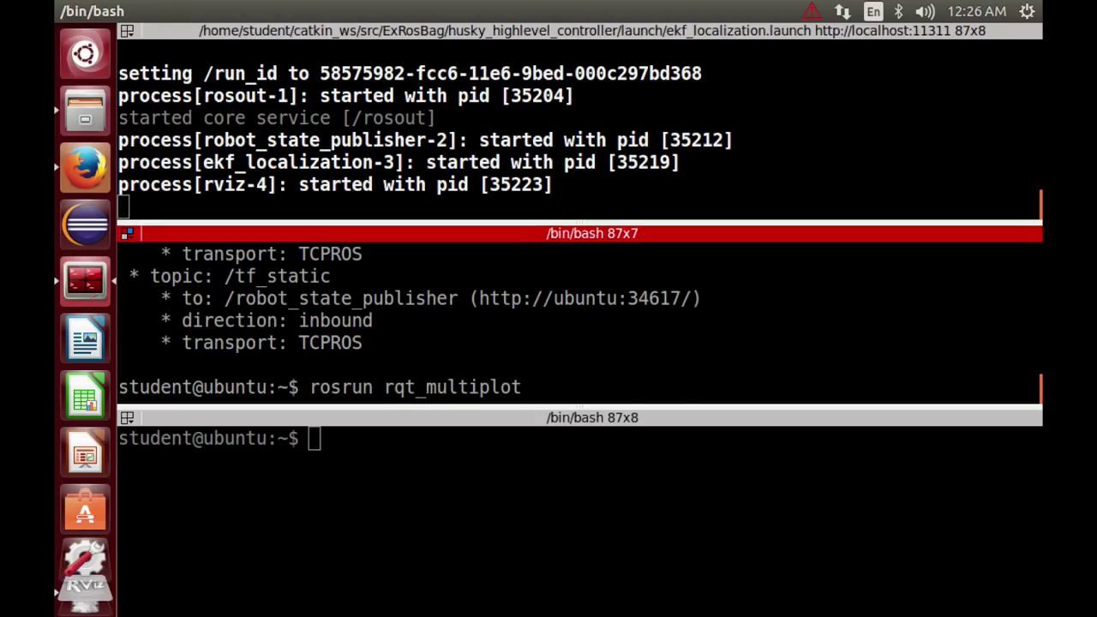
{"action": "key", "text": "Tab"}
{"action": "key", "text": "Return"}
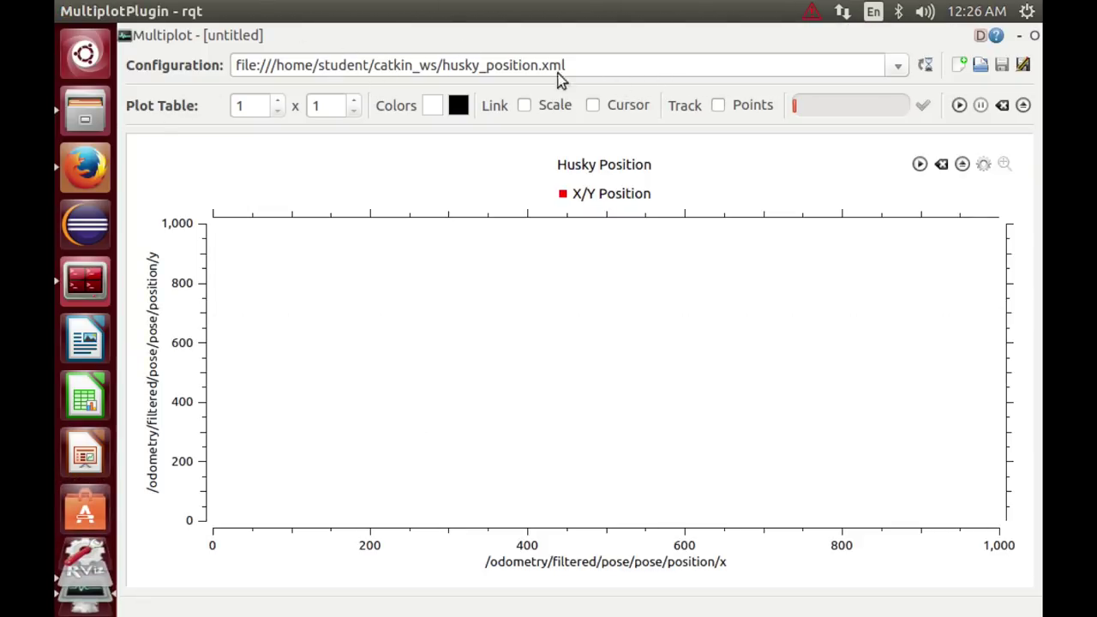
Return to the terminal and change into the Downloads/ directory in the new lowest pane.
{"action": "left_click", "coordinate": [85, 280]}
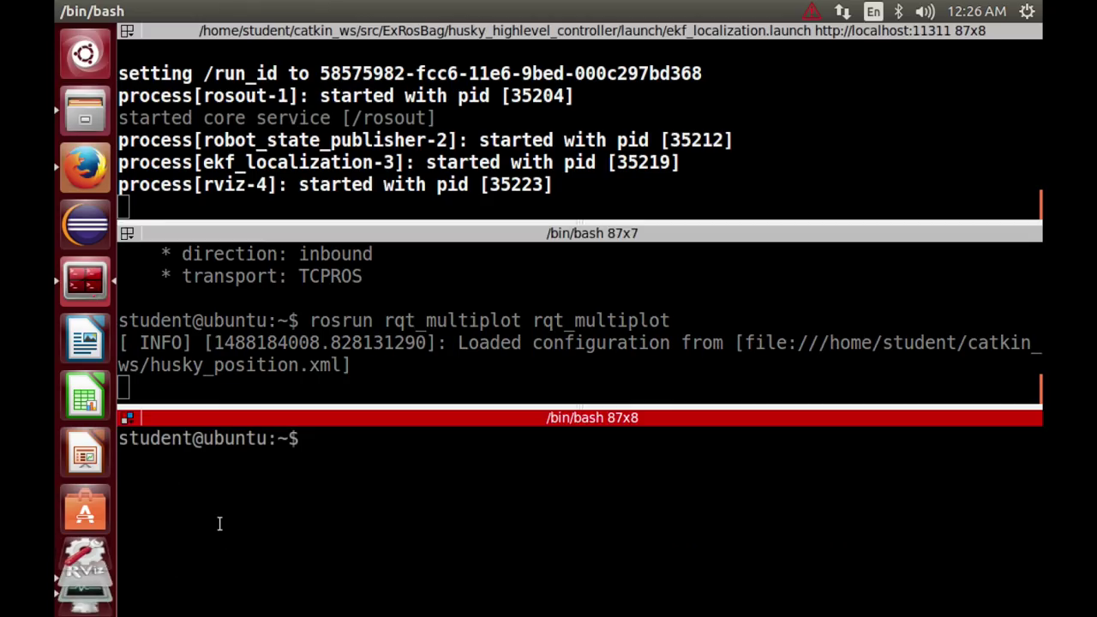
{"action": "type", "text": "cd /c"}
{"action": "key", "text": "BackSpace"}
{"action": "key", "text": "BackSpace"}
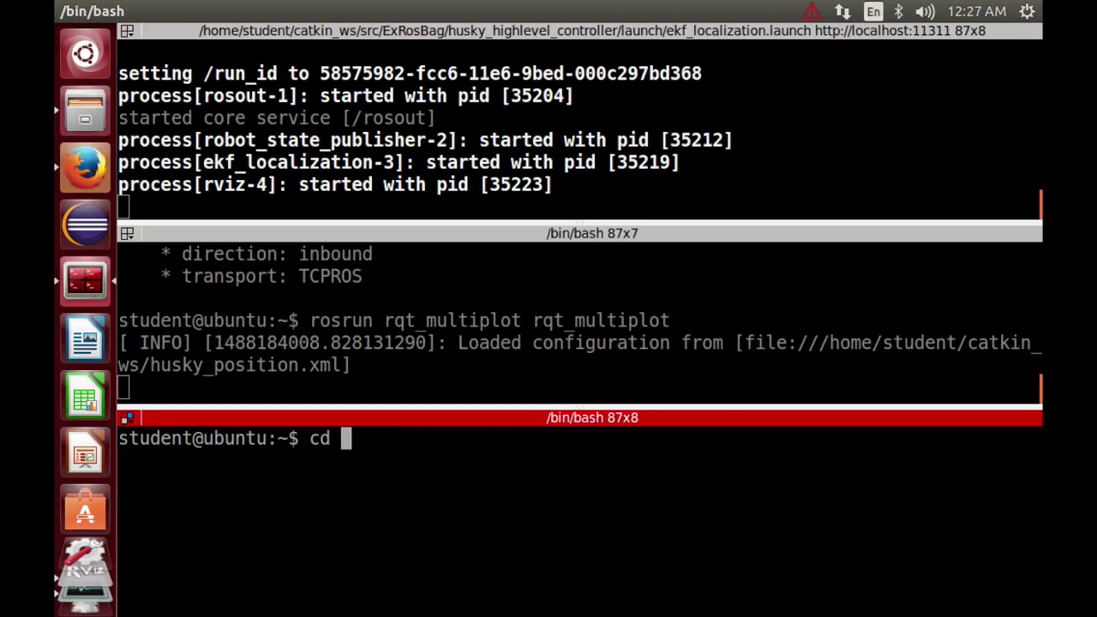
{"action": "type", "text": "Dow"}
{"action": "key", "text": "Tab"}
{"action": "key", "text": "Return"}
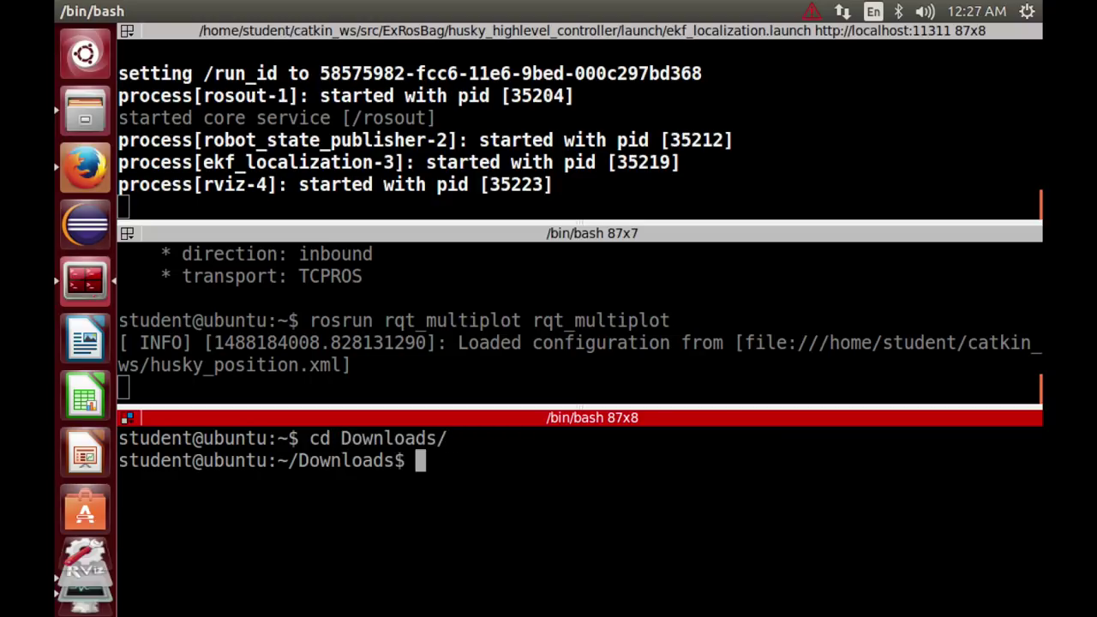
Play husky_navigation.bag with rosbag play and the --clock option, and pause the playback shortly after it starts.
{"action": "type", "text": "rosl"}
{"action": "key", "text": "Tab"}
{"action": "type", "text": "b"}
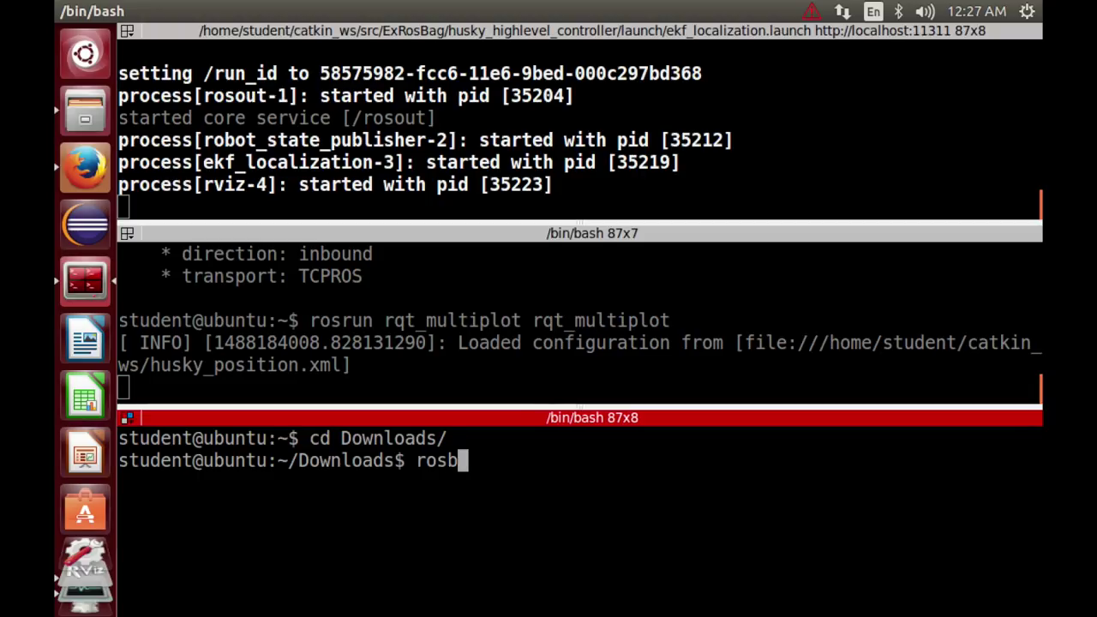
{"action": "type", "text": "ag play hus"}
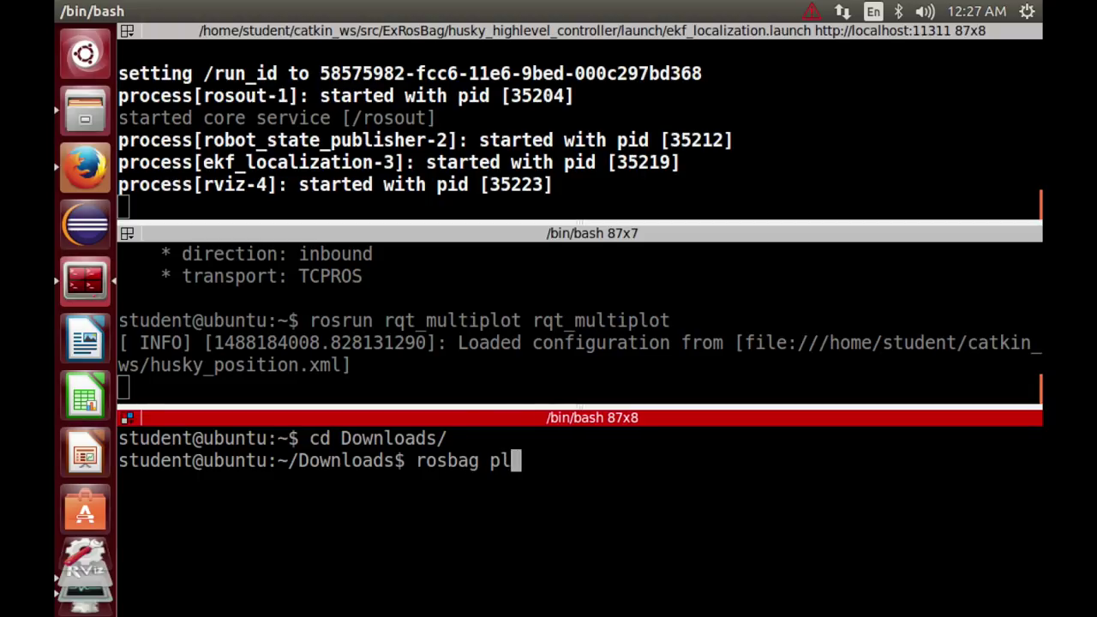
{"action": "key", "text": "Tab"}
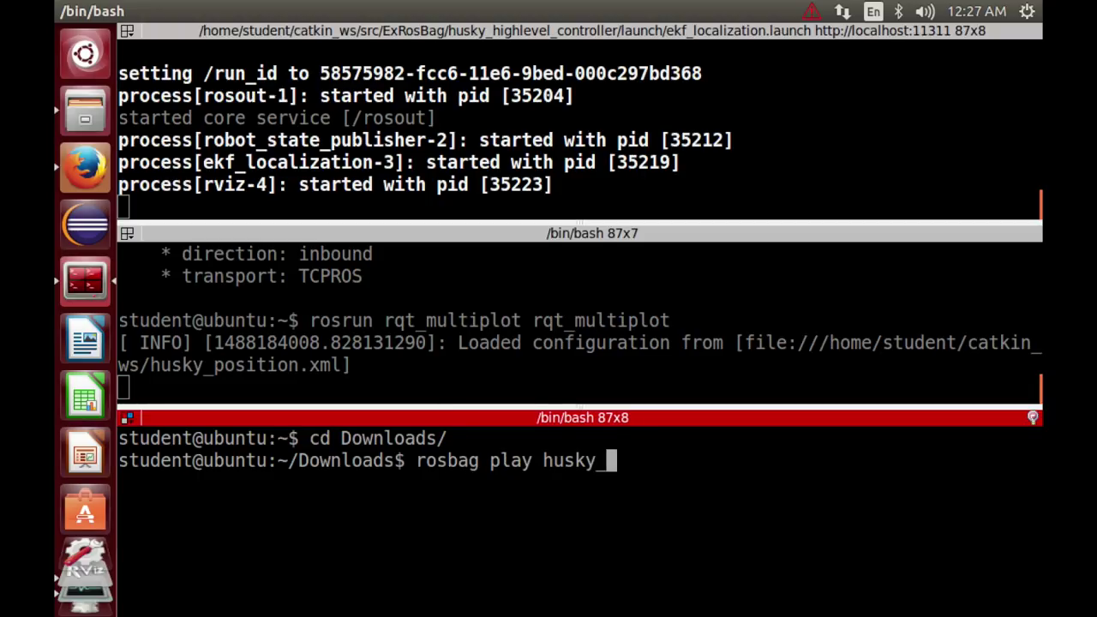
{"action": "type", "text": "n"}
{"action": "key", "text": "Tab"}
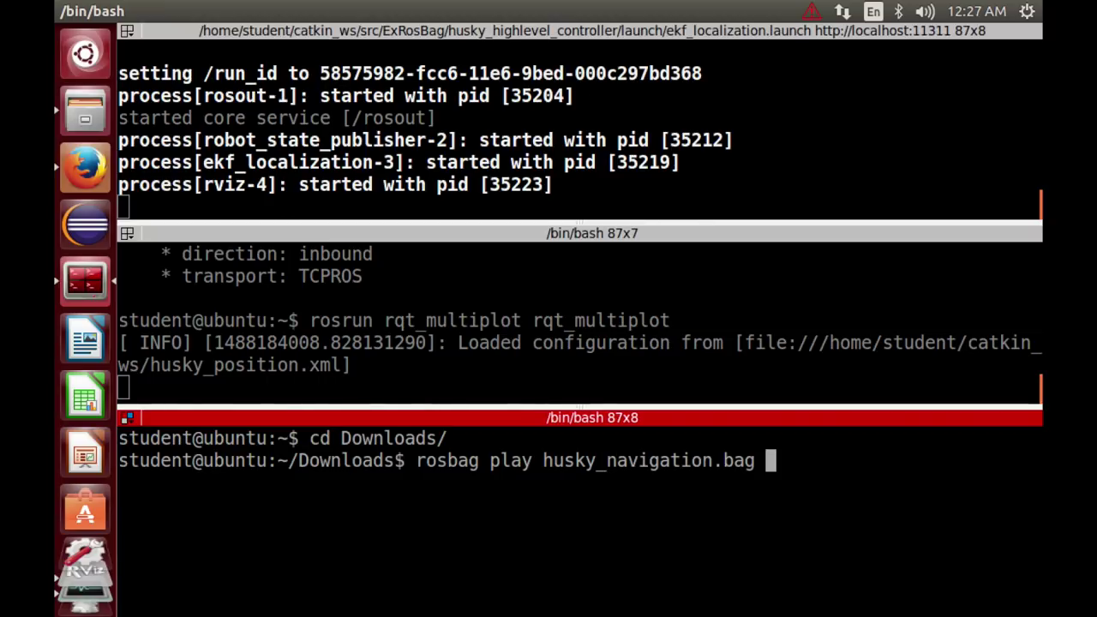
{"action": "type", "text": "//"}
{"action": "key", "text": "BackSpace"}
{"action": "key", "text": "BackSpace"}
{"action": "type", "text": "--clock"}
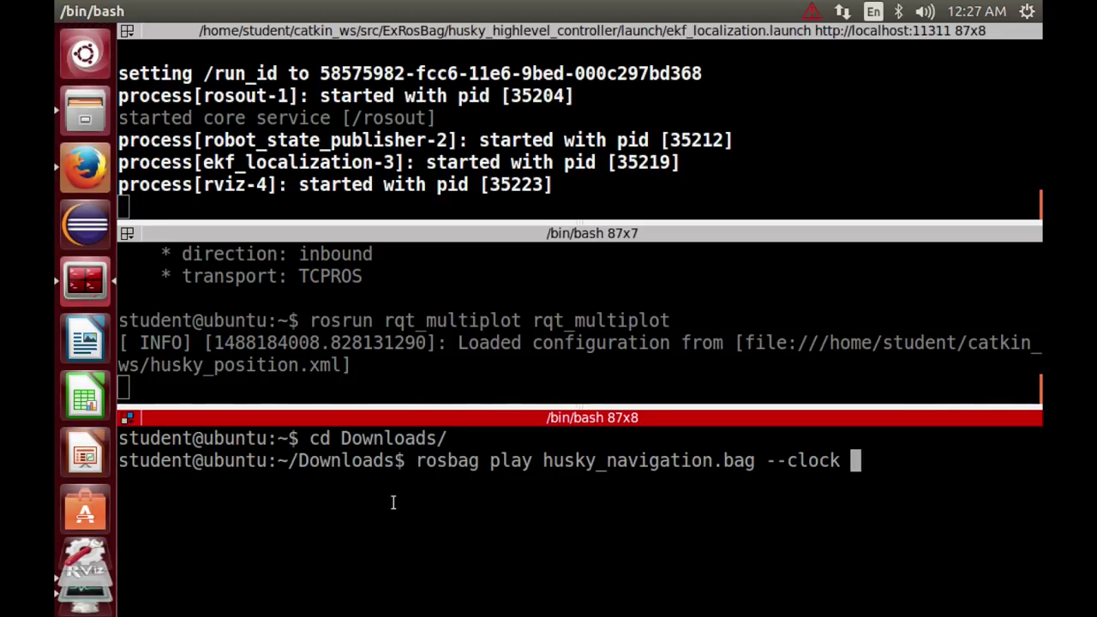
{"action": "key", "text": "Return"}
{"action": "key", "text": "space"}
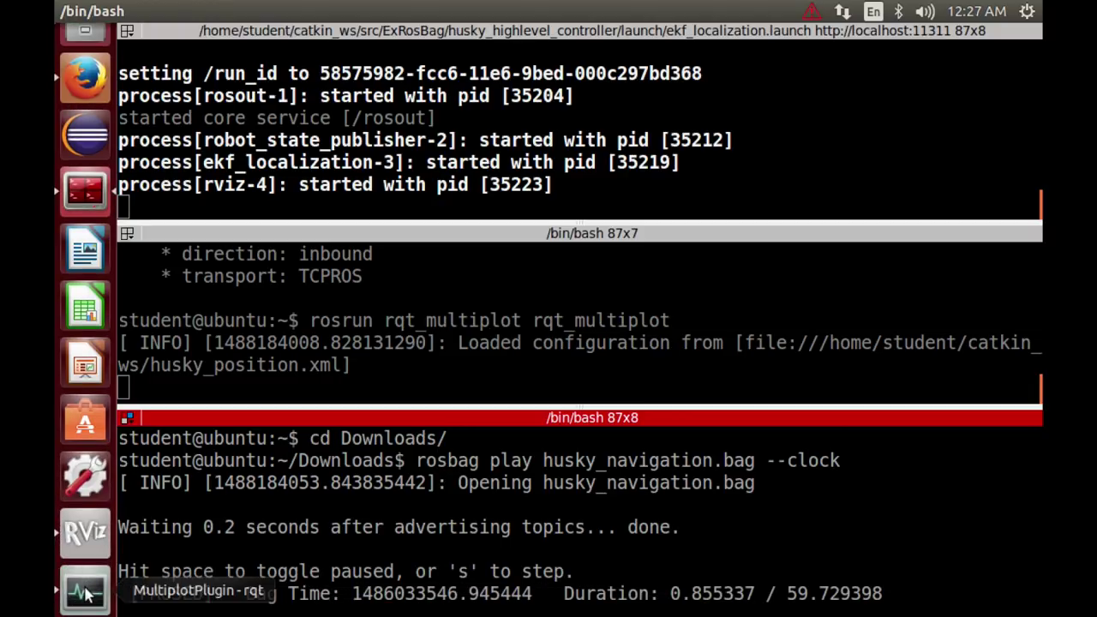
Switch to the rqt_multiplot window and start plotting the Husky Position plot.
{"action": "left_click", "coordinate": [86, 593]}
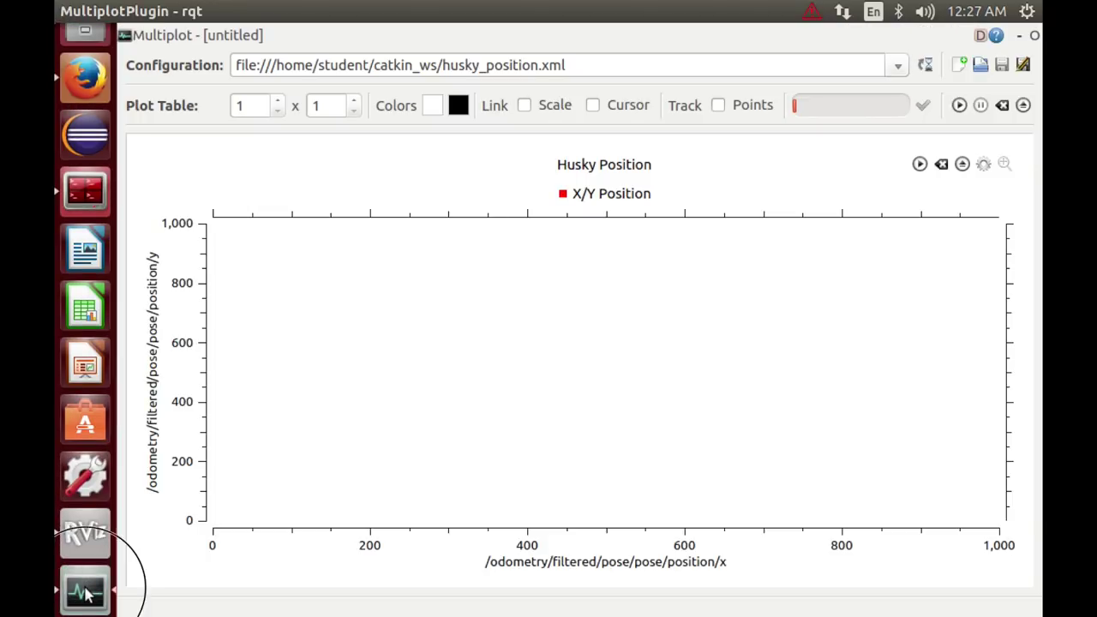
{"action": "left_click", "coordinate": [920, 164]}
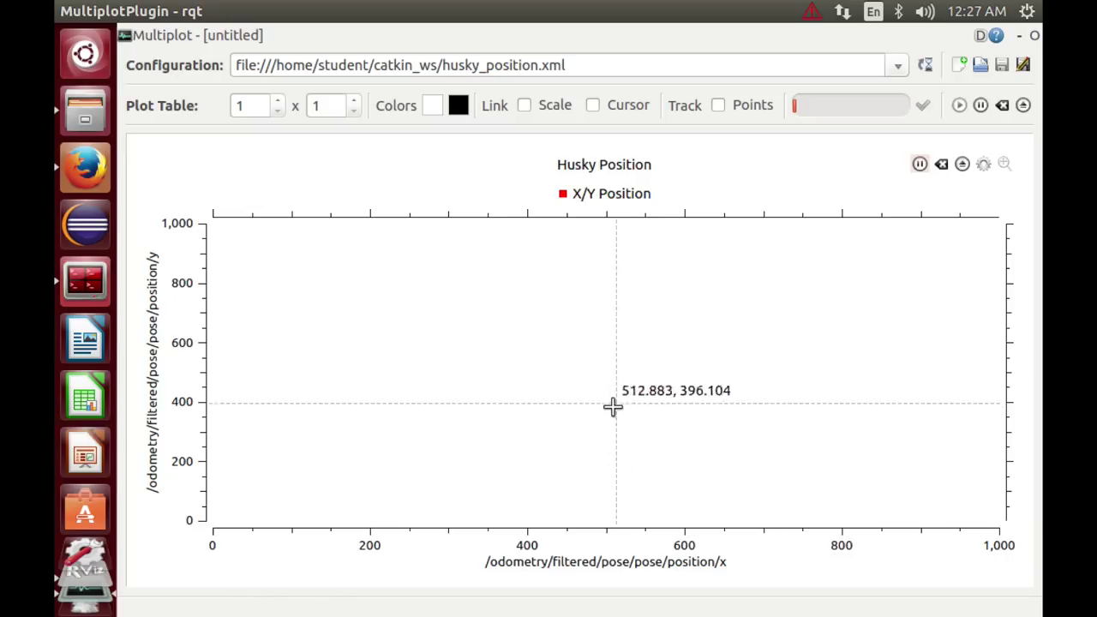
Resume the paused husky_navigation.bag playback in the terminal and return to rqt_multiplot to watch the Husky Position plot.
{"action": "left_click", "coordinate": [77, 282]}
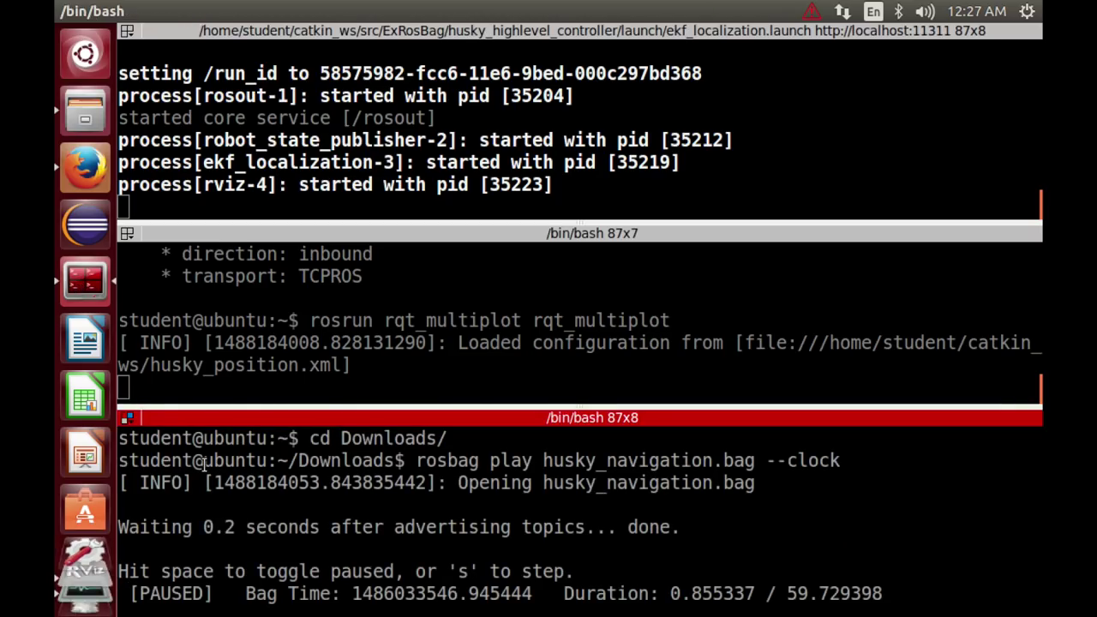
{"action": "key", "text": "space"}
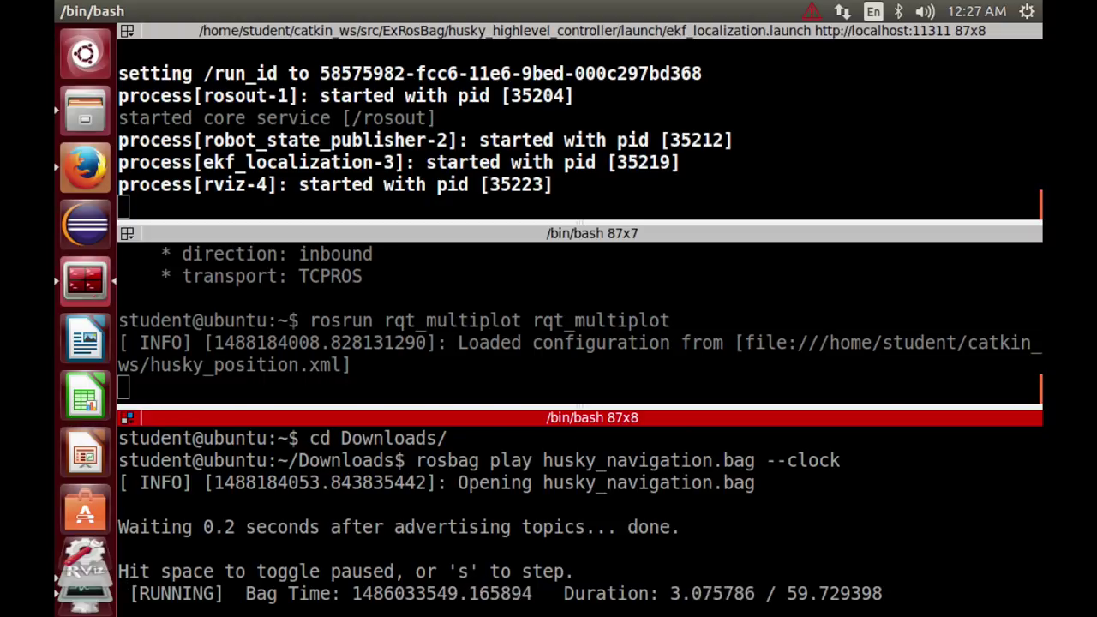
{"action": "mouse_move", "coordinate": [122, 602]}
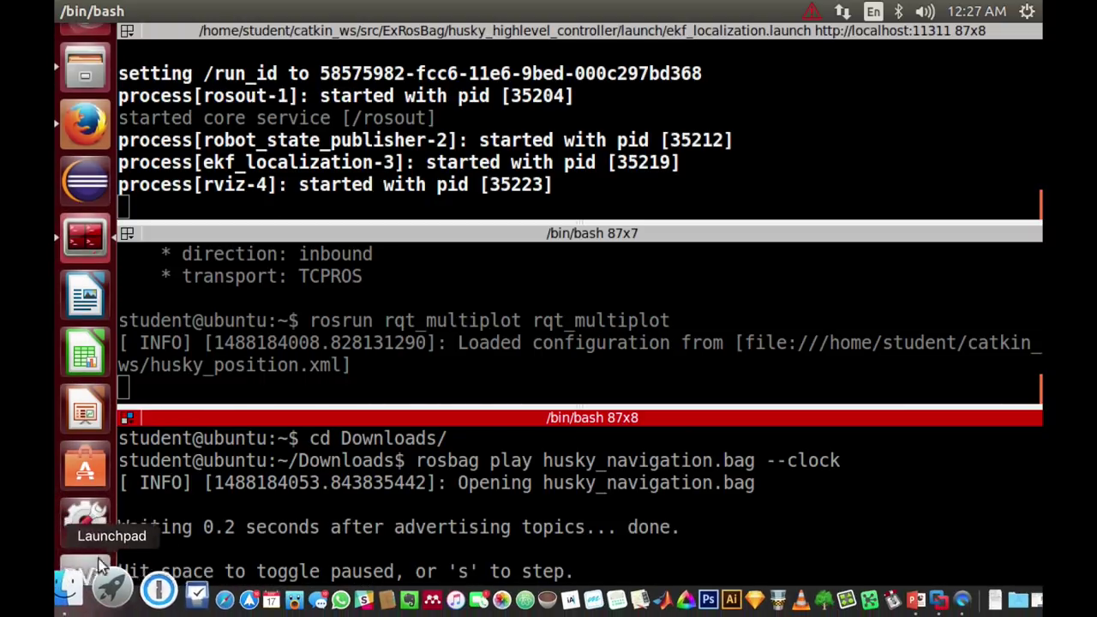
{"action": "left_click", "coordinate": [83, 533]}
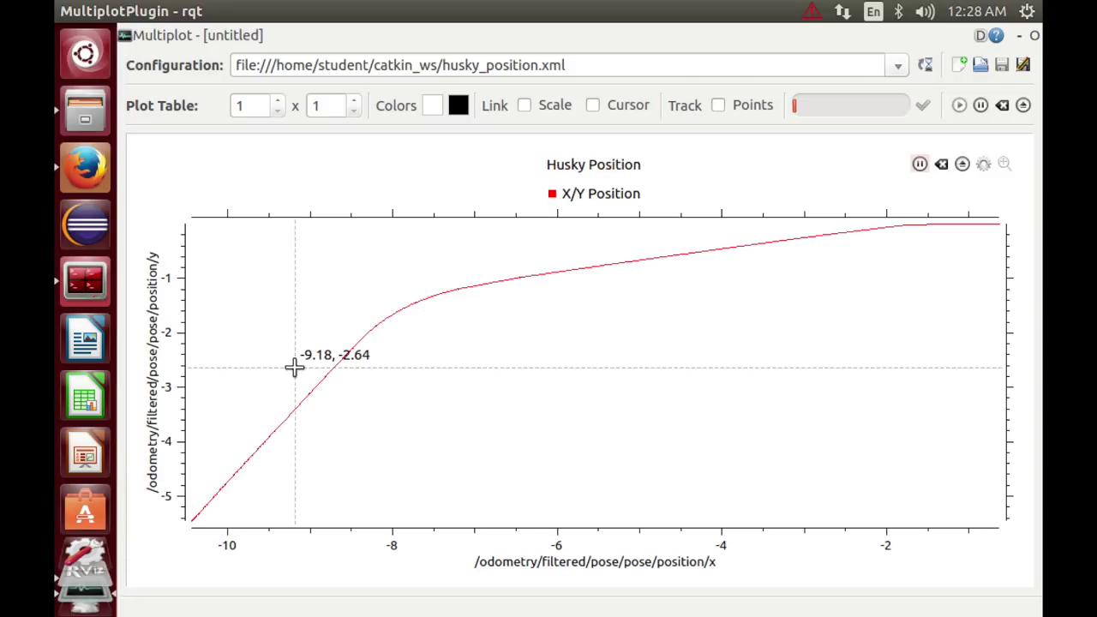
Switch to RViz and take a closer look at the Husky moving over the grid during playback.
{"action": "left_click", "coordinate": [85, 475]}
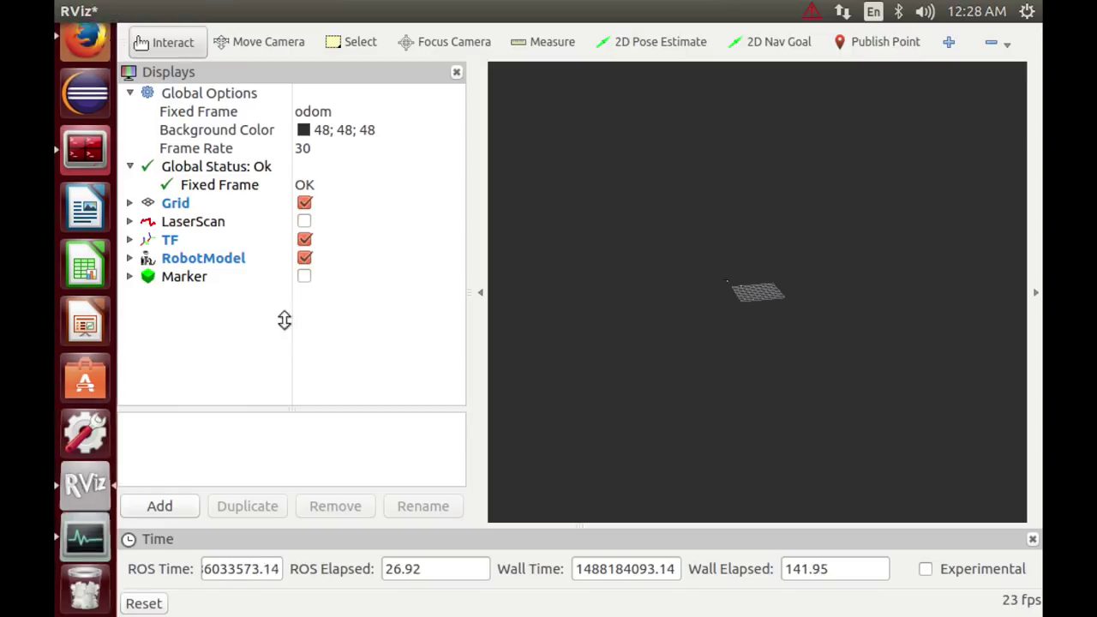
{"action": "scroll", "coordinate": [662, 296], "scroll_direction": "up", "scroll_amount": 10}
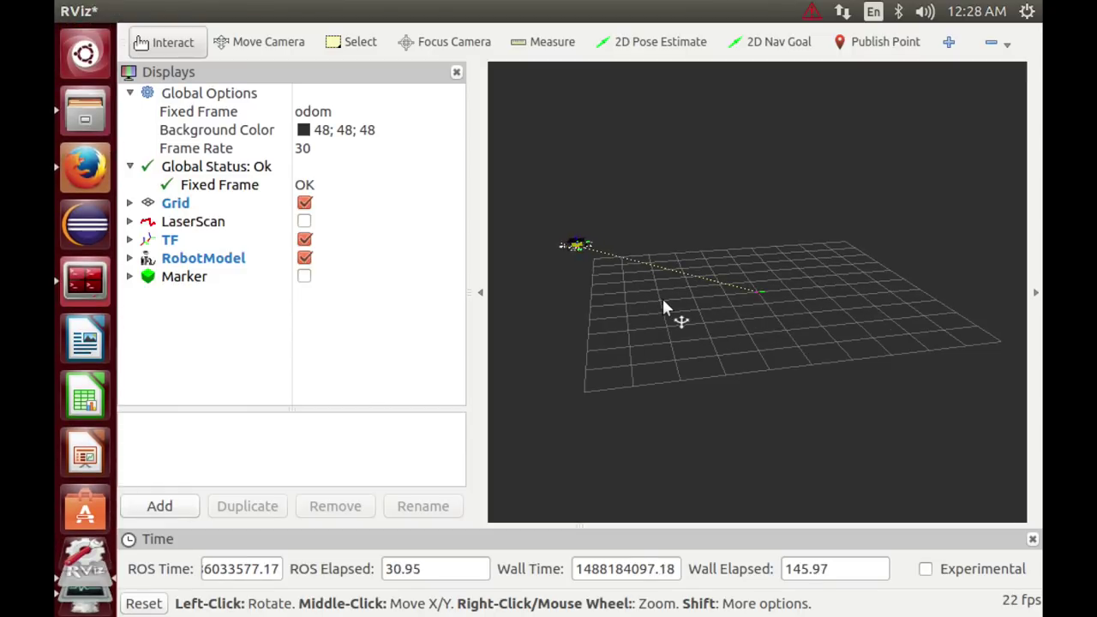
{"action": "scroll", "coordinate": [664, 302], "scroll_direction": "up", "scroll_amount": 2}
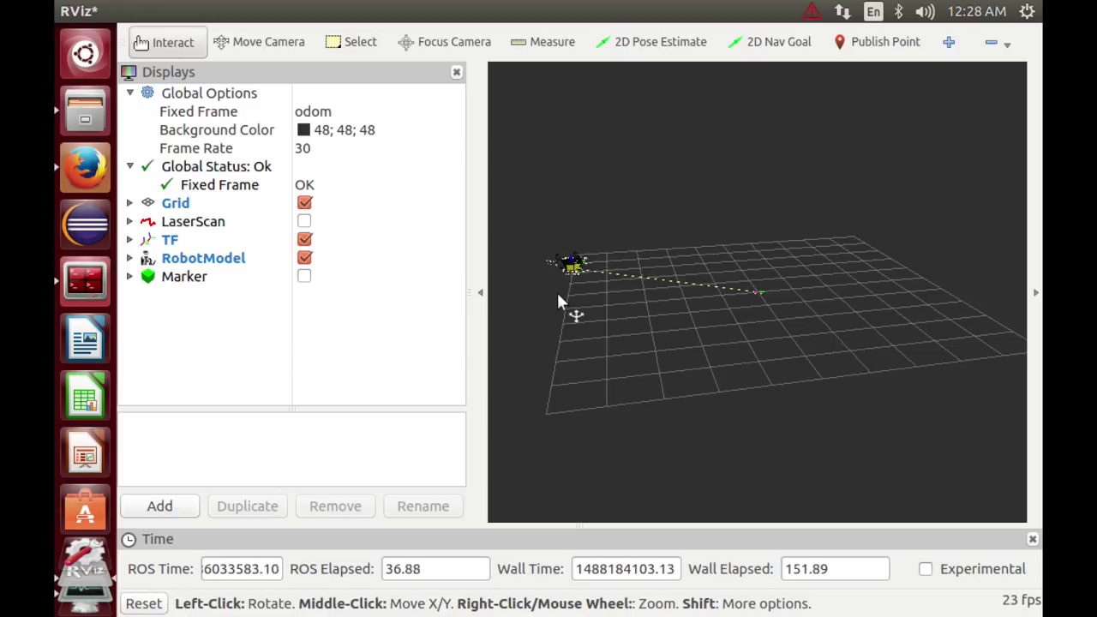
{"action": "scroll", "coordinate": [575, 293], "scroll_direction": "up", "scroll_amount": 1}
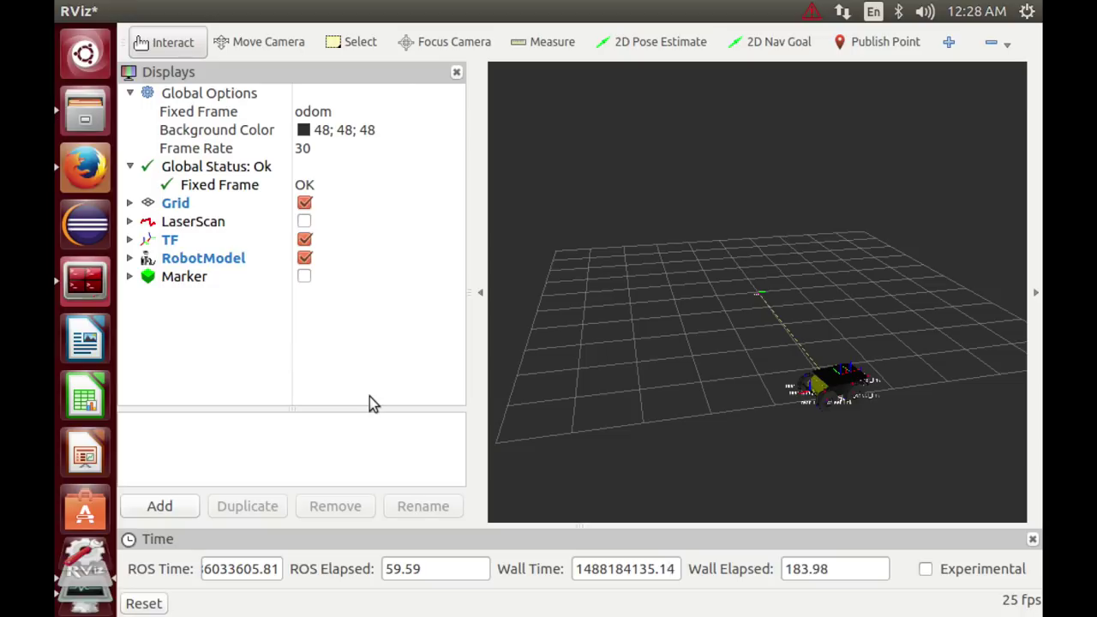
Review the completed Husky Position plot in rqt_multiplot and stop rqt_multiplot from the middle terminal pane.
{"action": "left_click", "coordinate": [79, 293]}
{"action": "left_click", "coordinate": [314, 334]}
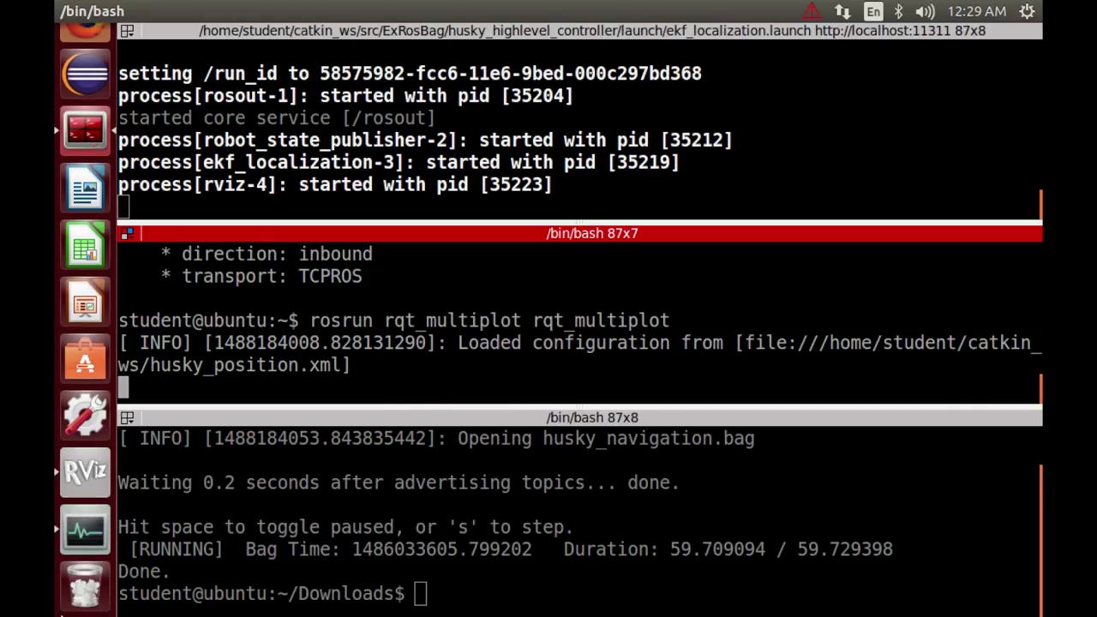
{"action": "left_click", "coordinate": [84, 529]}
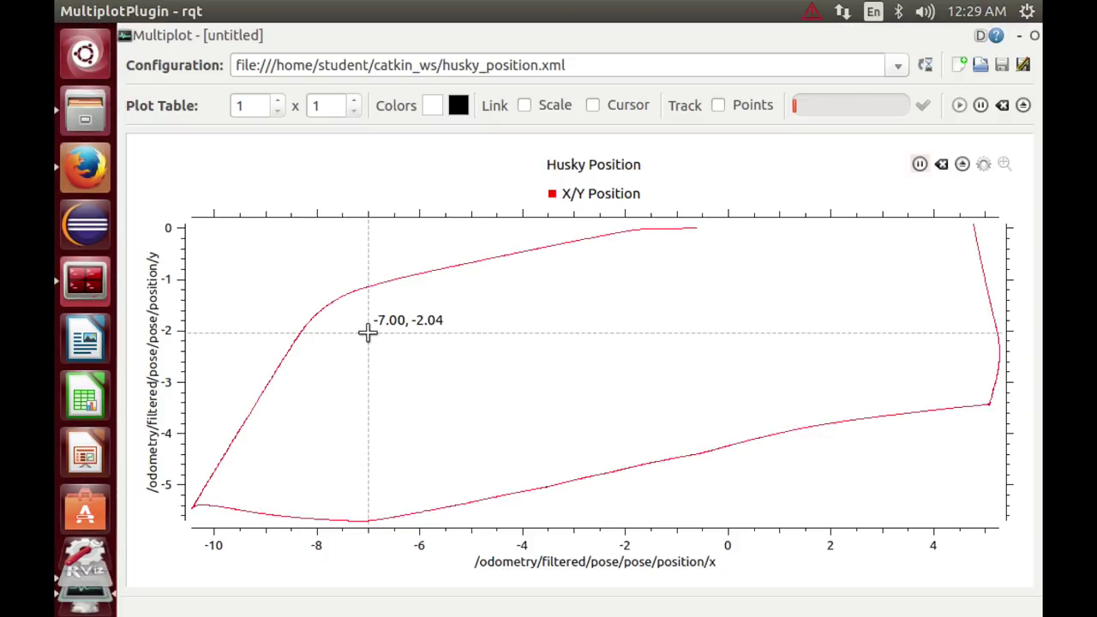
{"action": "left_click", "coordinate": [83, 287]}
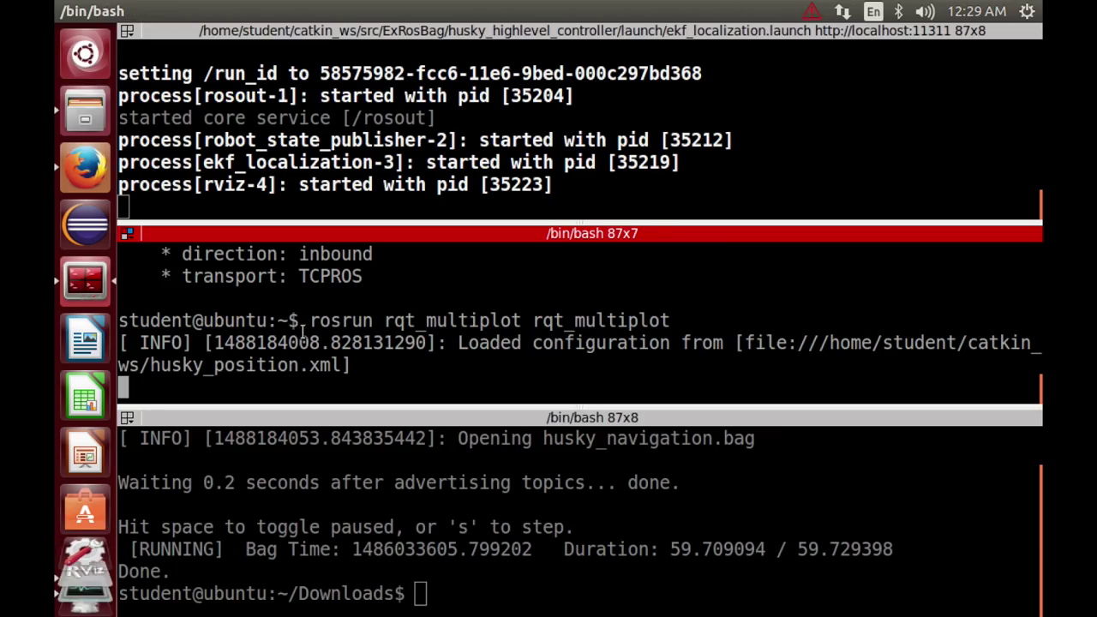
{"action": "key", "text": "ctrl+c"}
In the lowest terminal pane, run rosbag info on husky_navigation.bag.
{"action": "left_click", "coordinate": [377, 559]}
{"action": "type", "text": "r"}
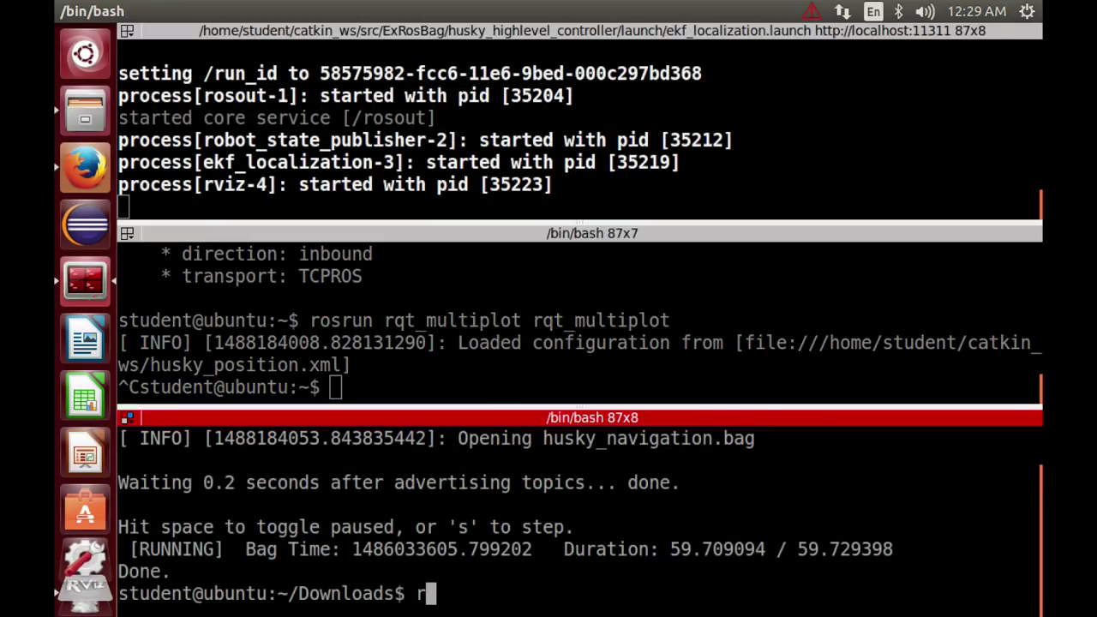
{"action": "type", "text": "osbag "}
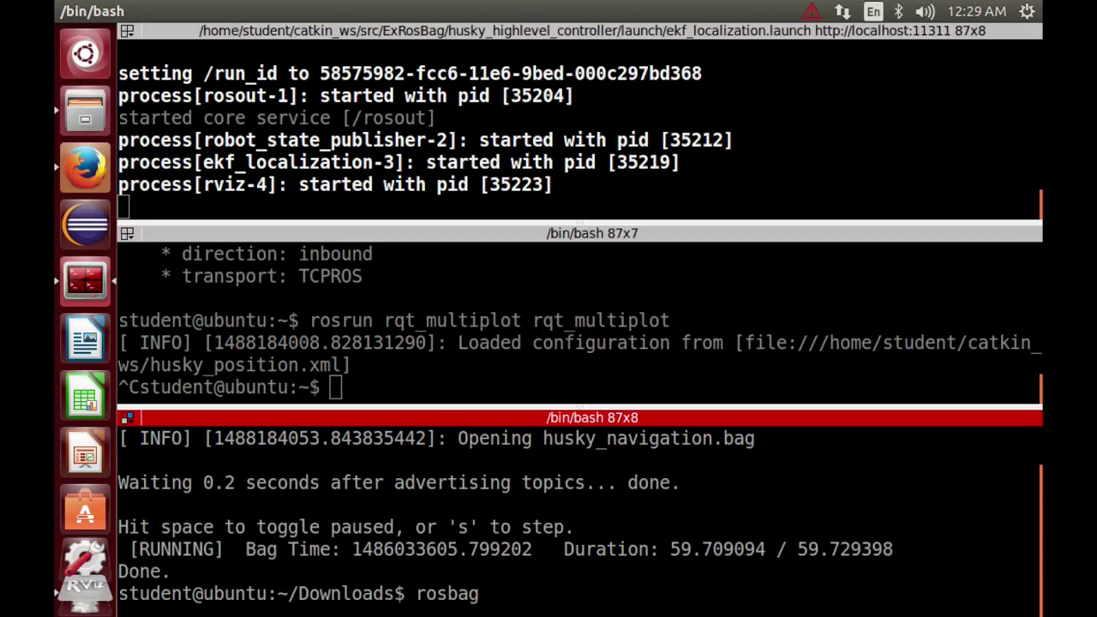
{"action": "type", "text": "play"}
{"action": "key", "text": "BackSpace"}
{"action": "key", "text": "BackSpace"}
{"action": "key", "text": "BackSpace"}
{"action": "key", "text": "BackSpace"}
{"action": "key", "text": "BackSpace"}
{"action": "type", "text": "info h"}
{"action": "key", "text": "Tab"}
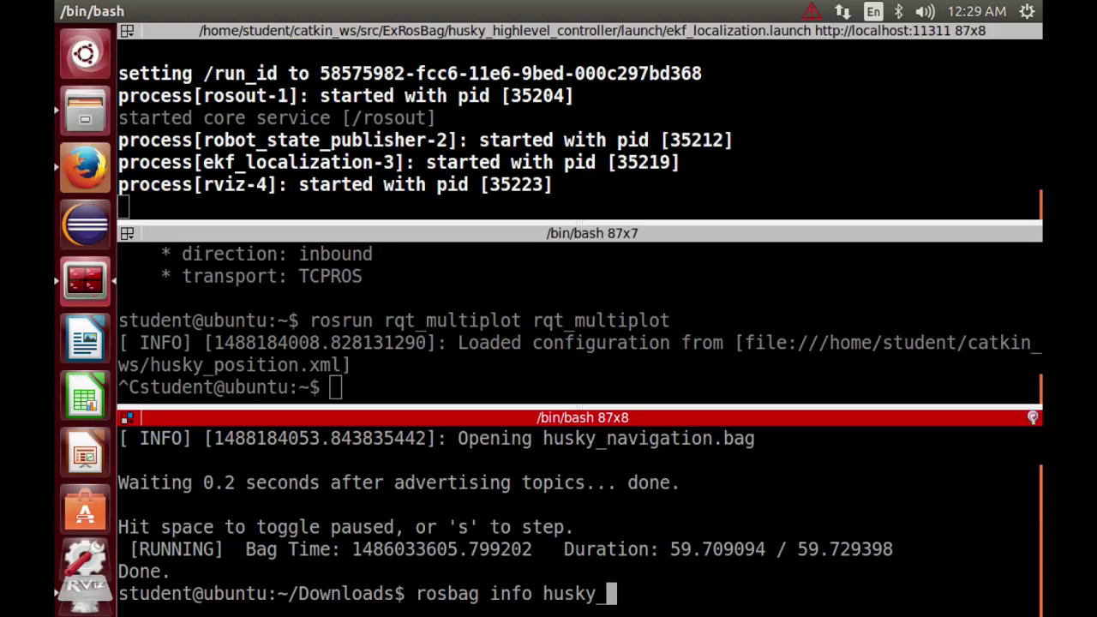
{"action": "type", "text": "na"}
{"action": "key", "text": "Tab"}
{"action": "key", "text": "Return"}
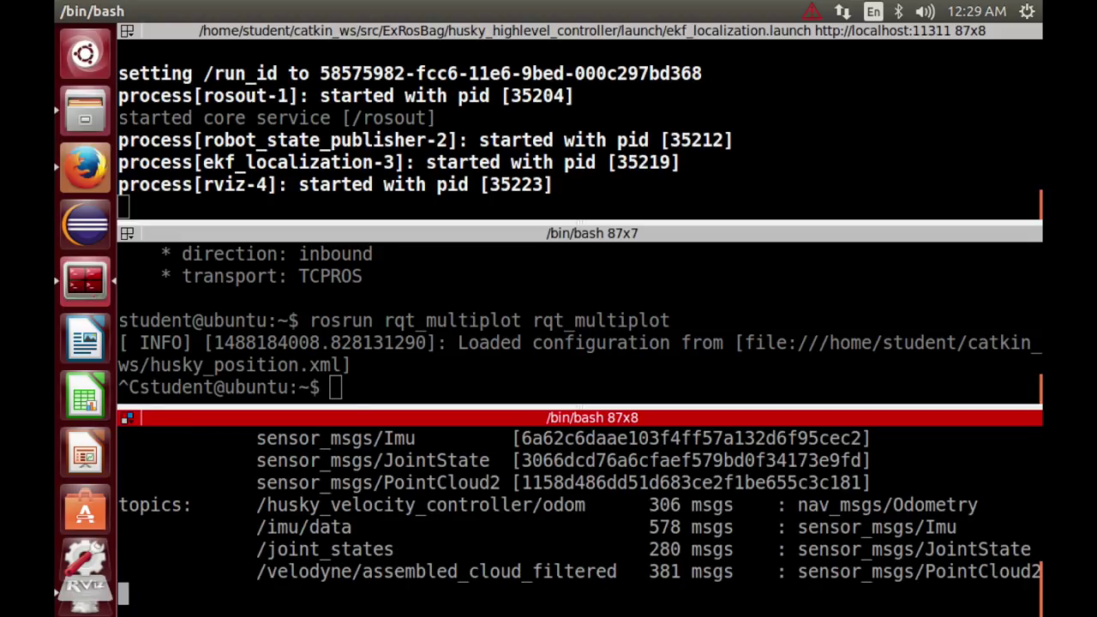
Examine the message types and topics recorded in the bag, highlighting /husky_velocity_controller/odom and /imu/data.
{"action": "scroll", "coordinate": [377, 527], "scroll_direction": "up", "scroll_amount": 1}
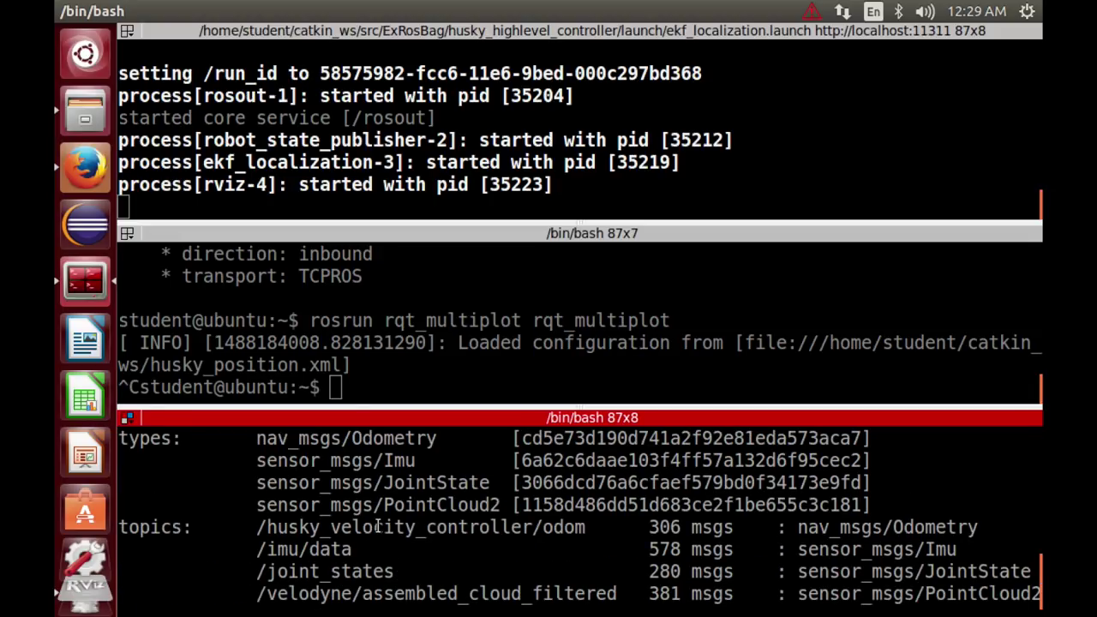
{"action": "scroll", "coordinate": [377, 527], "scroll_direction": "up", "scroll_amount": 3}
{"action": "scroll", "coordinate": [377, 528], "scroll_direction": "down", "scroll_amount": 5}
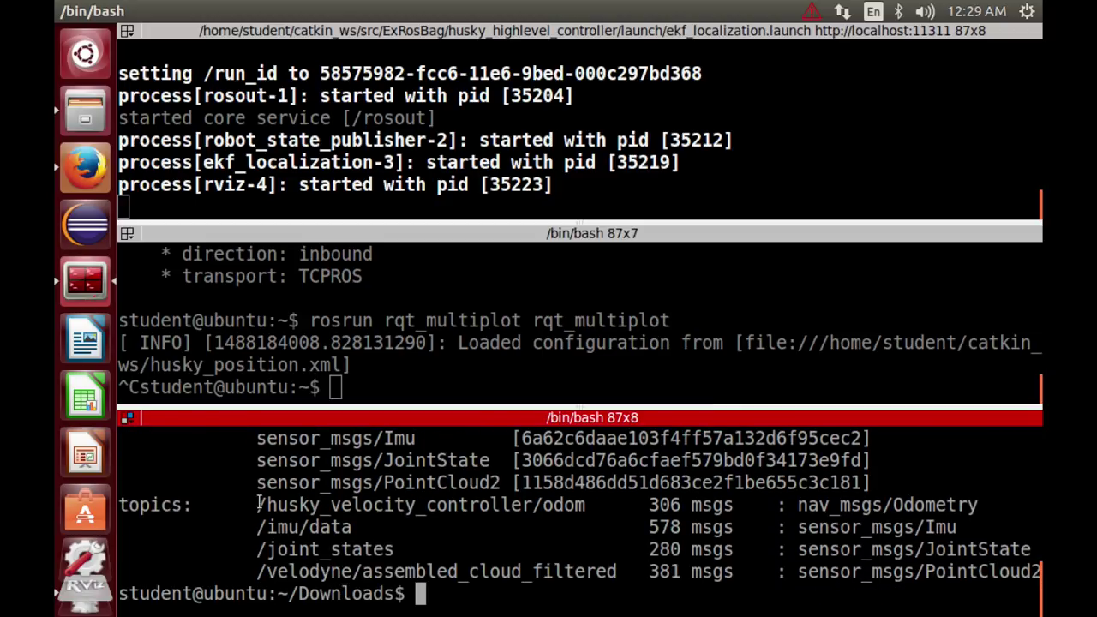
{"action": "left_click_drag", "start_coordinate": [257, 505], "coordinate": [586, 507]}
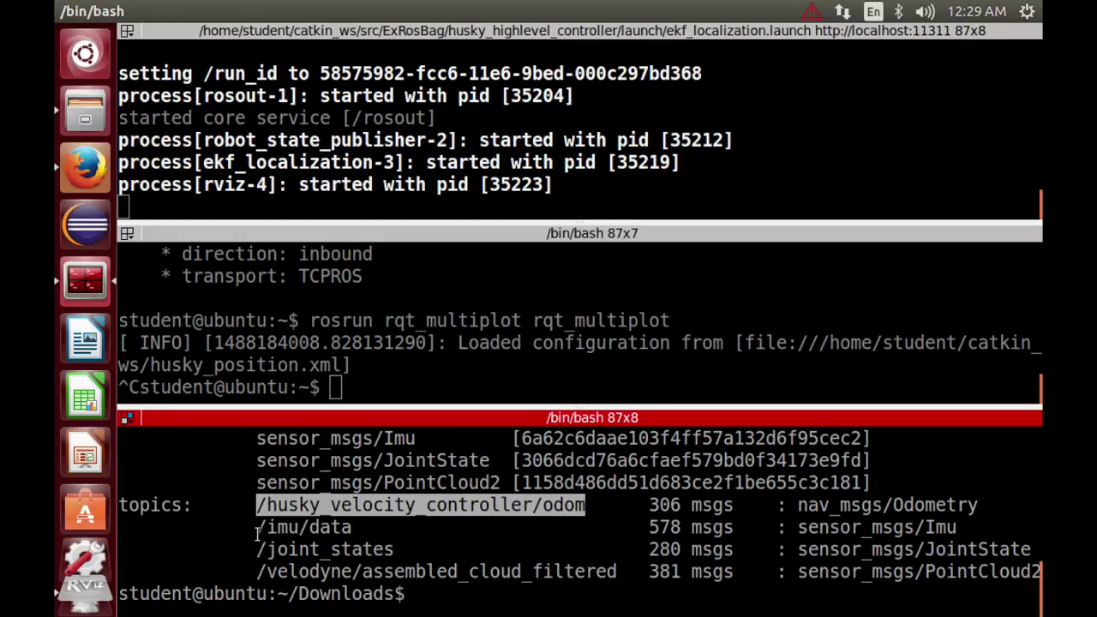
{"action": "left_click_drag", "start_coordinate": [258, 530], "coordinate": [336, 531]}
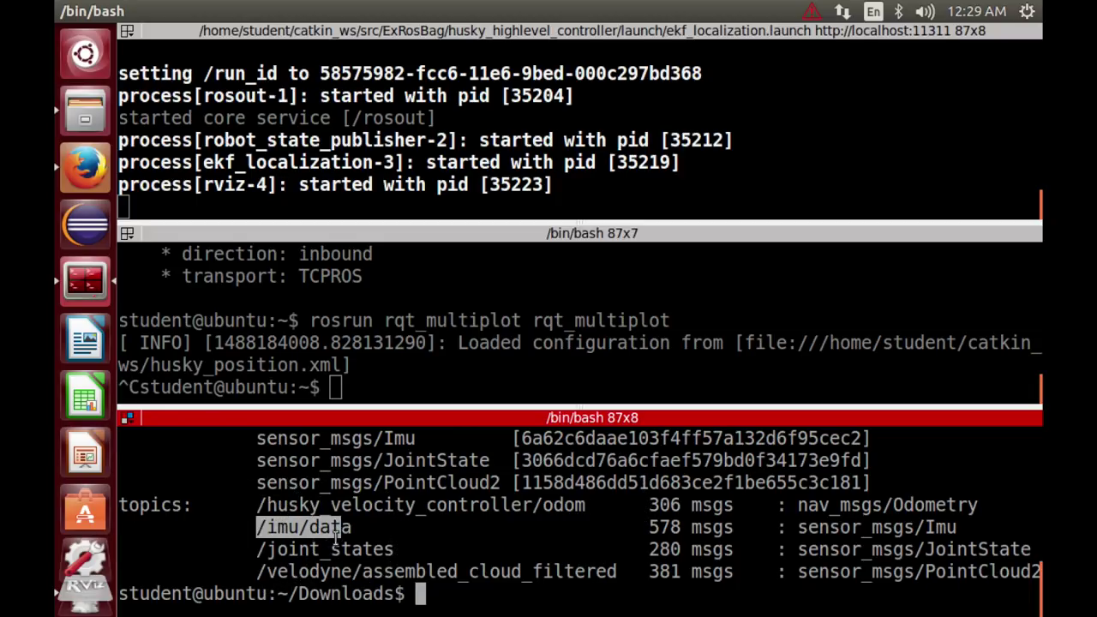
{"action": "right_click", "coordinate": [255, 571]}
{"action": "left_click", "coordinate": [190, 587]}
Stop the running launch in the uppermost terminal pane and relaunch ekf_localization.launch from husky_highlevel_controller.
{"action": "left_click", "coordinate": [396, 352]}
{"action": "left_click", "coordinate": [375, 202]}
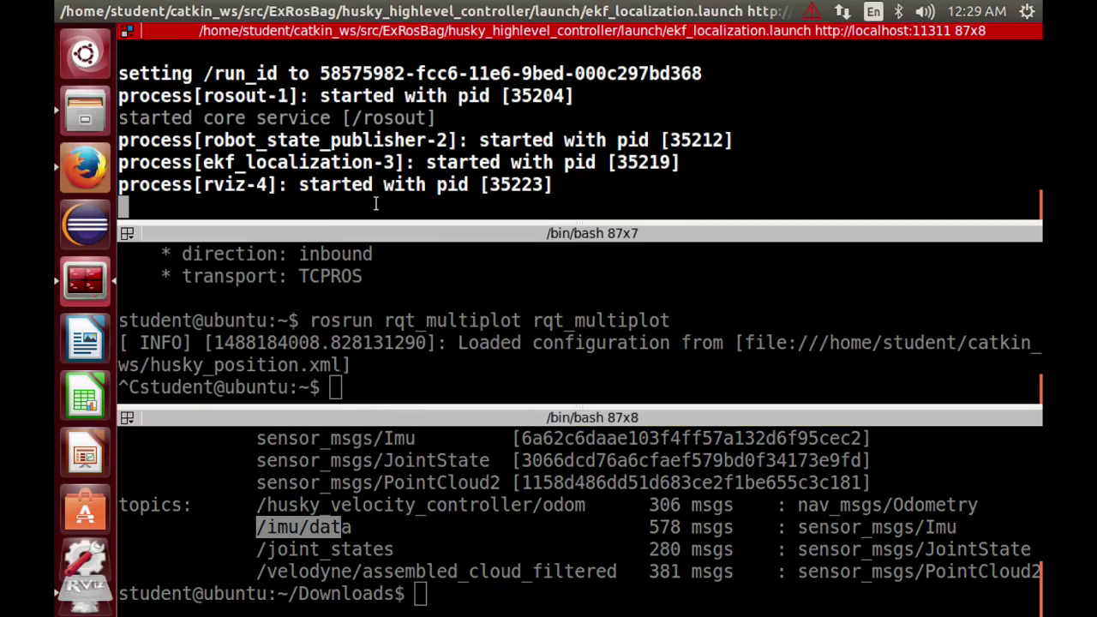
{"action": "key", "text": "ctrl+c"}
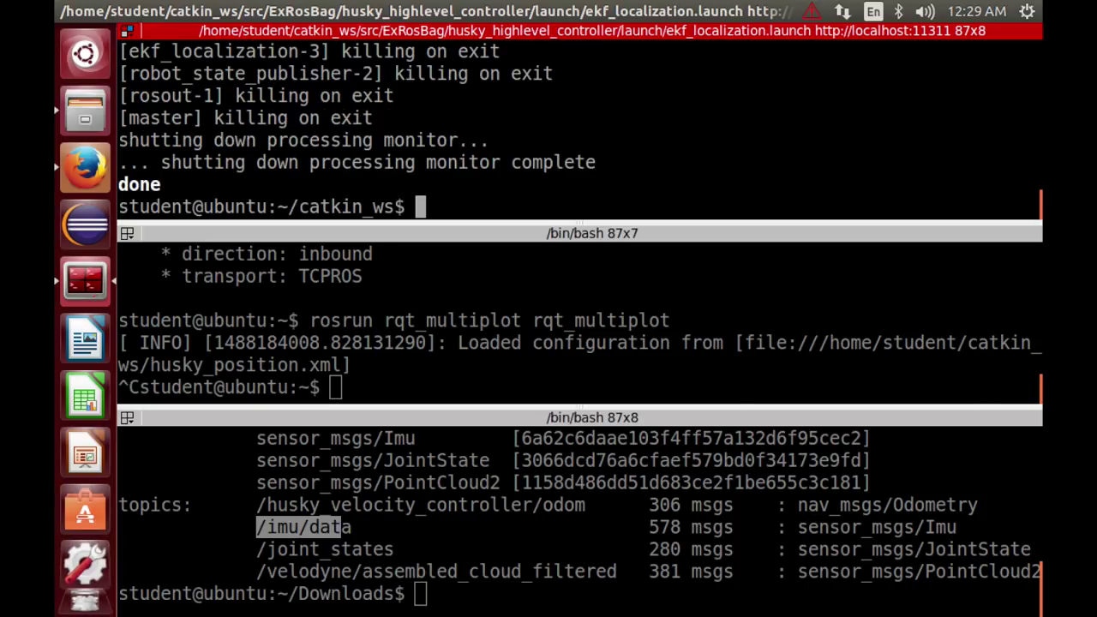
{"action": "key", "text": "Up"}
{"action": "type", "text": "]"}
{"action": "key", "text": "BackSpace"}
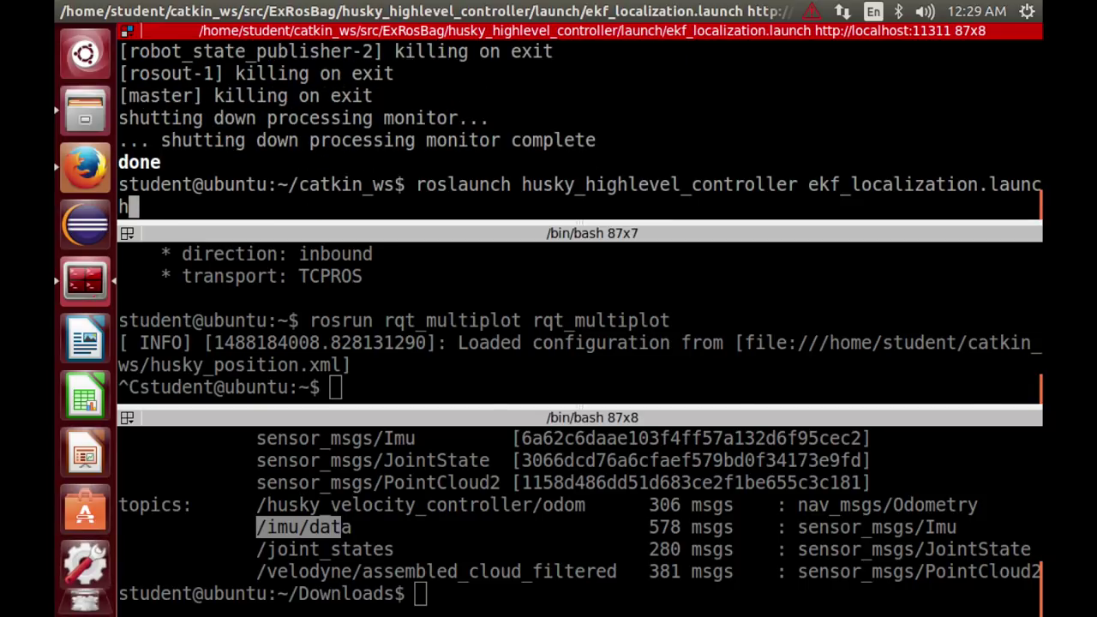
{"action": "key", "text": "Return"}
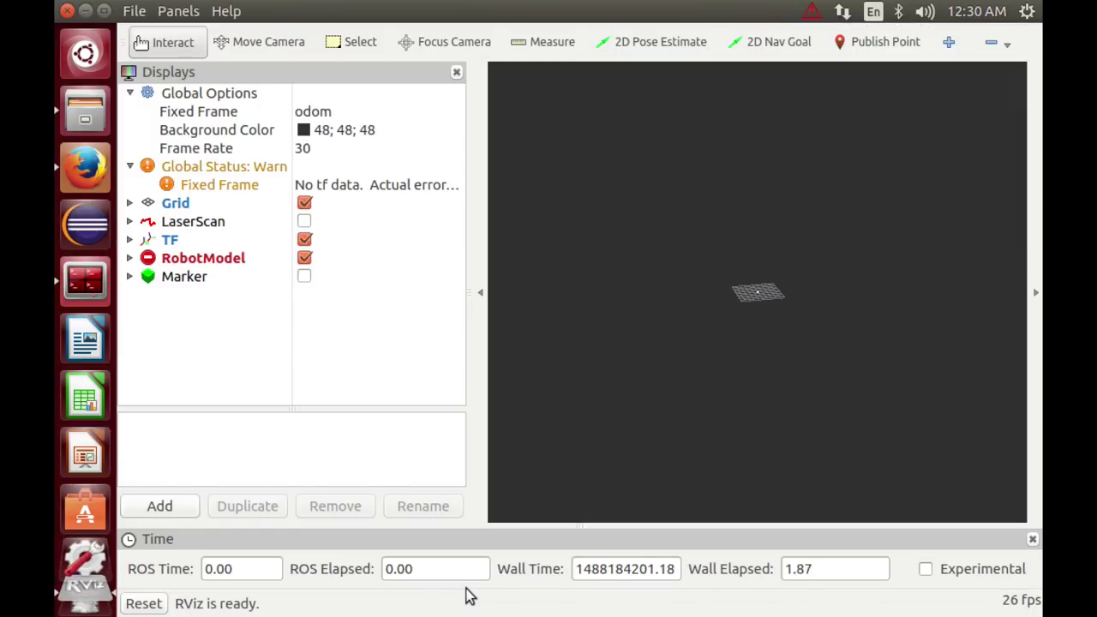
Return to the terminal's lowest pane, replay husky_navigation.bag with the --clock option, and pause it right after it starts.
{"action": "left_click", "coordinate": [86, 283]}
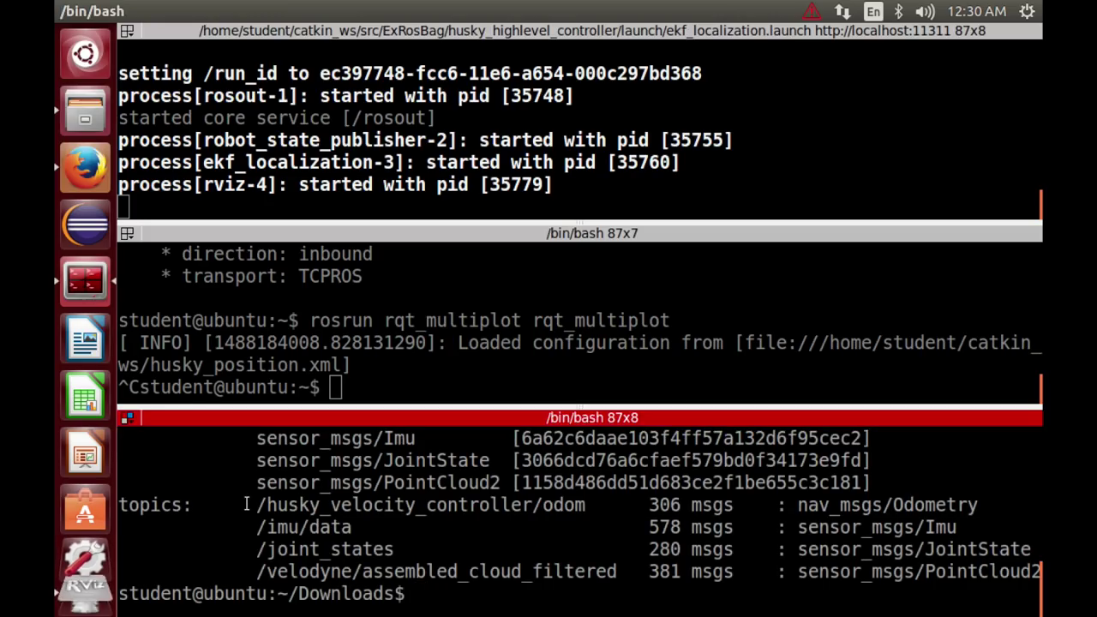
{"action": "type", "text": "rosbag info husky_navigation.bag"}
{"action": "key", "text": "ctrl+u"}
{"action": "key", "text": "ctrl+y"}
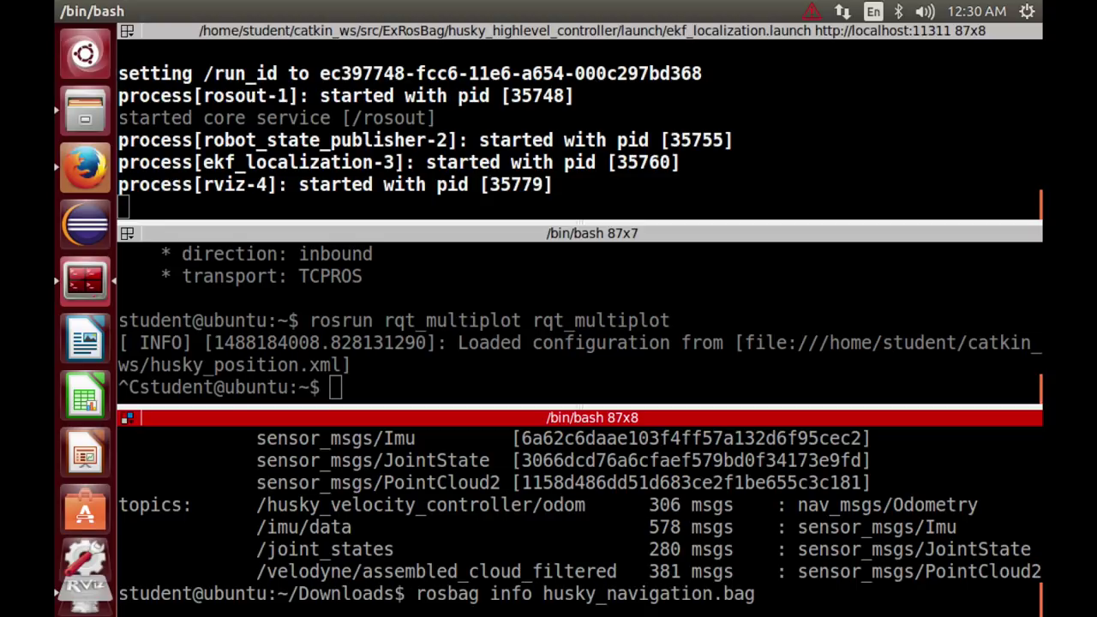
{"action": "key", "text": "Up"}
{"action": "key", "text": "Return"}
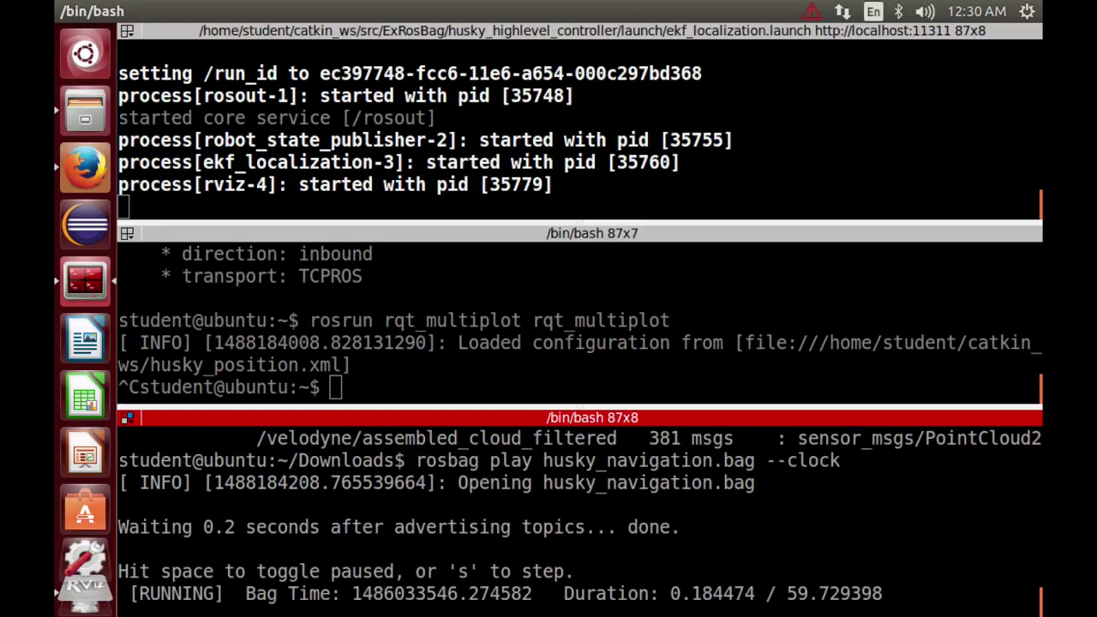
{"action": "key", "text": "space"}
In RViz, start adding a display by topic and choose PointCloud2 under /velodyne/assembled_cloud_filtered.
{"action": "left_click", "coordinate": [85, 529]}
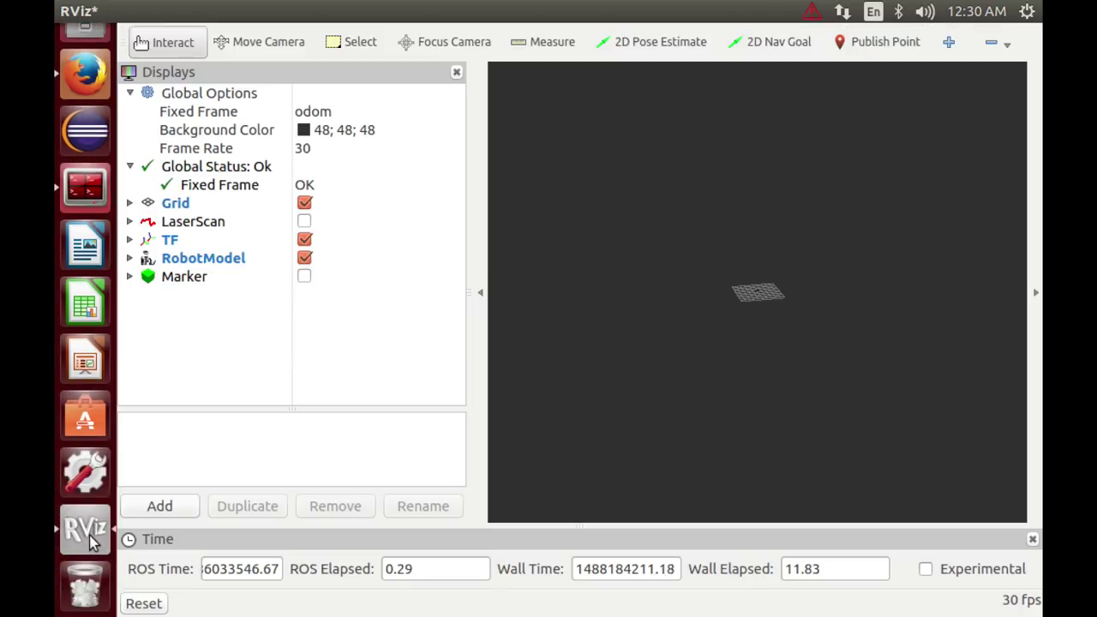
{"action": "left_click", "coordinate": [162, 507]}
{"action": "left_click", "coordinate": [463, 179]}
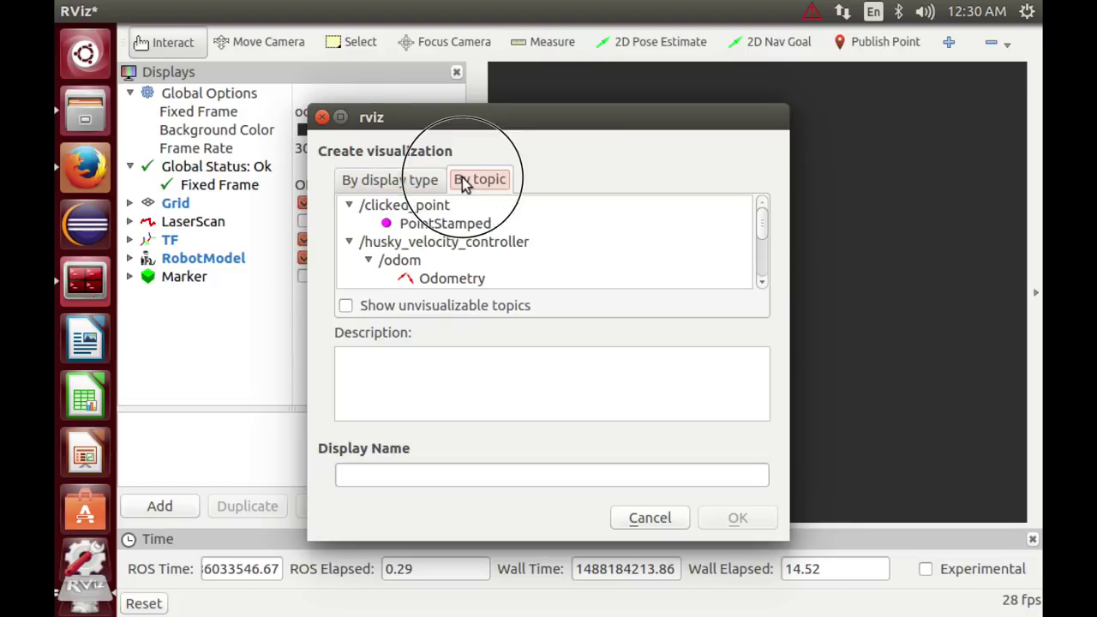
{"action": "scroll", "coordinate": [443, 241], "scroll_direction": "down", "scroll_amount": 1}
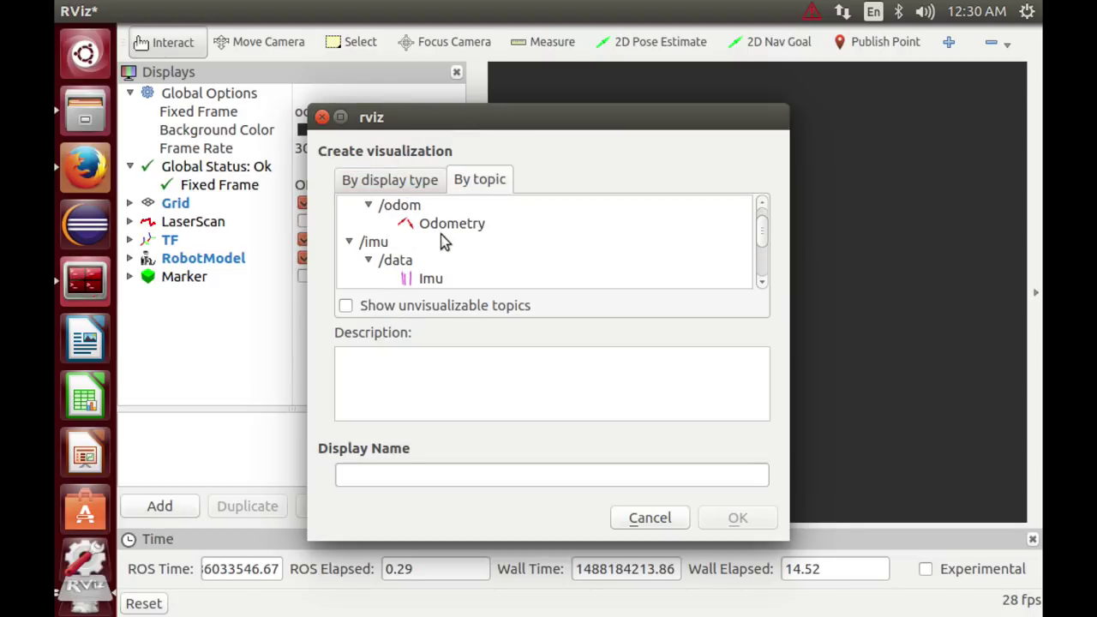
{"action": "scroll", "coordinate": [443, 242], "scroll_direction": "down", "scroll_amount": 2}
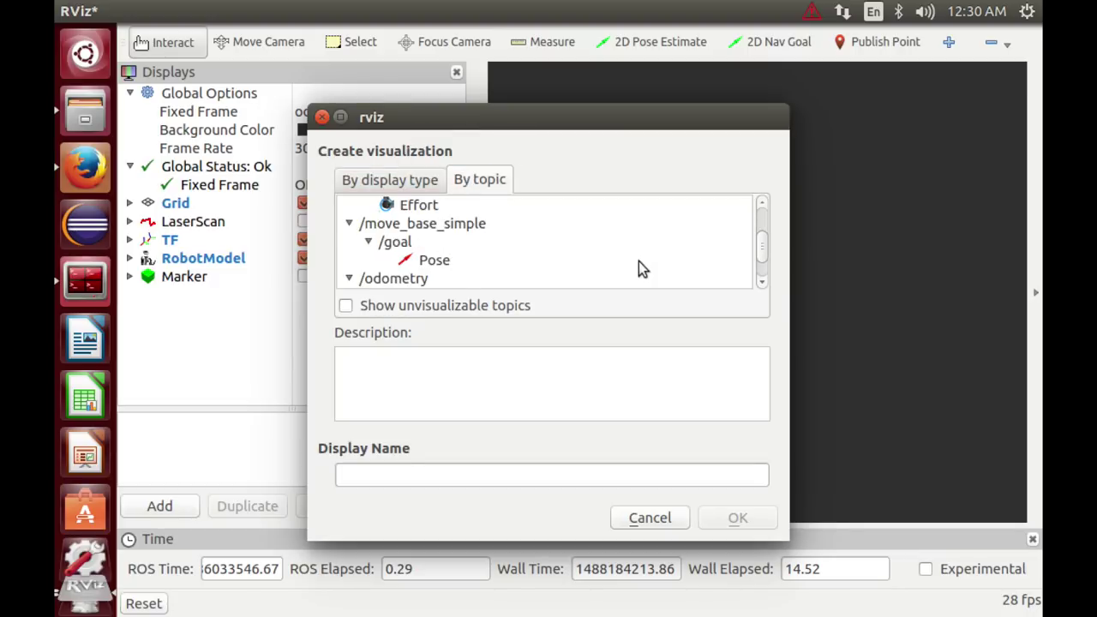
{"action": "scroll", "coordinate": [647, 264], "scroll_direction": "down", "scroll_amount": 2}
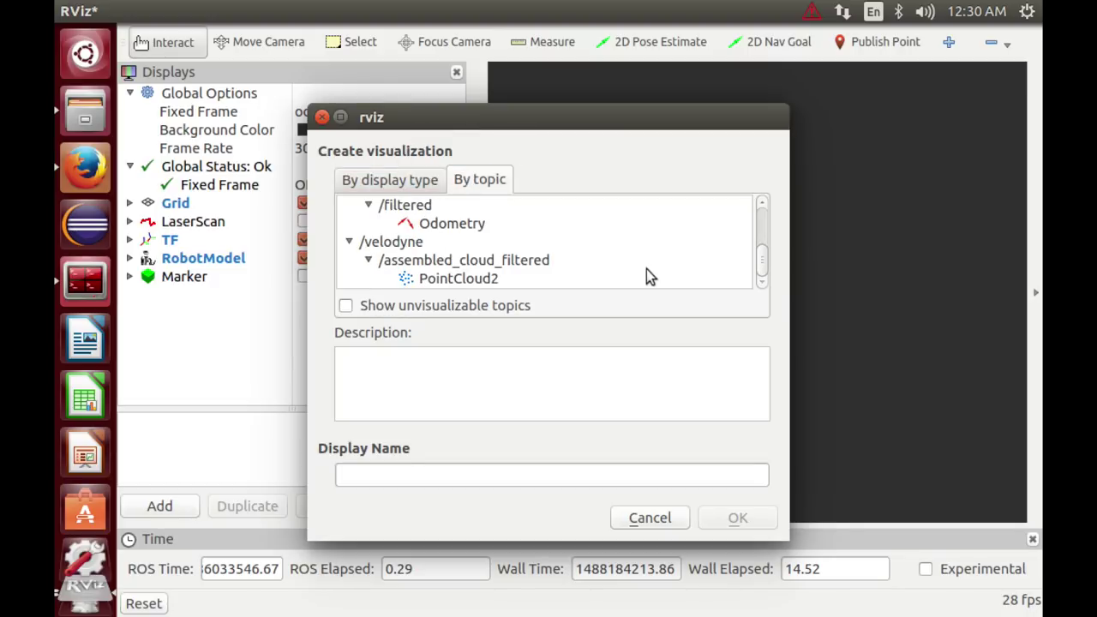
{"action": "left_click", "coordinate": [441, 274]}
Name the new point cloud display Velodyne Lidar and add it to the displays.
{"action": "right_click", "coordinate": [438, 474]}
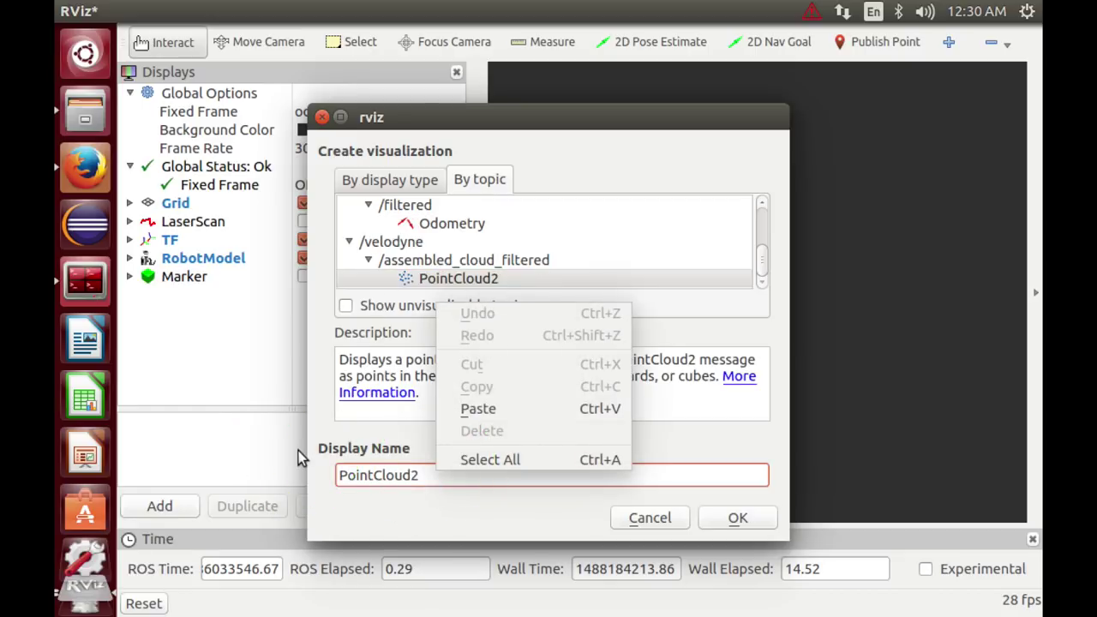
{"action": "left_click", "coordinate": [380, 472]}
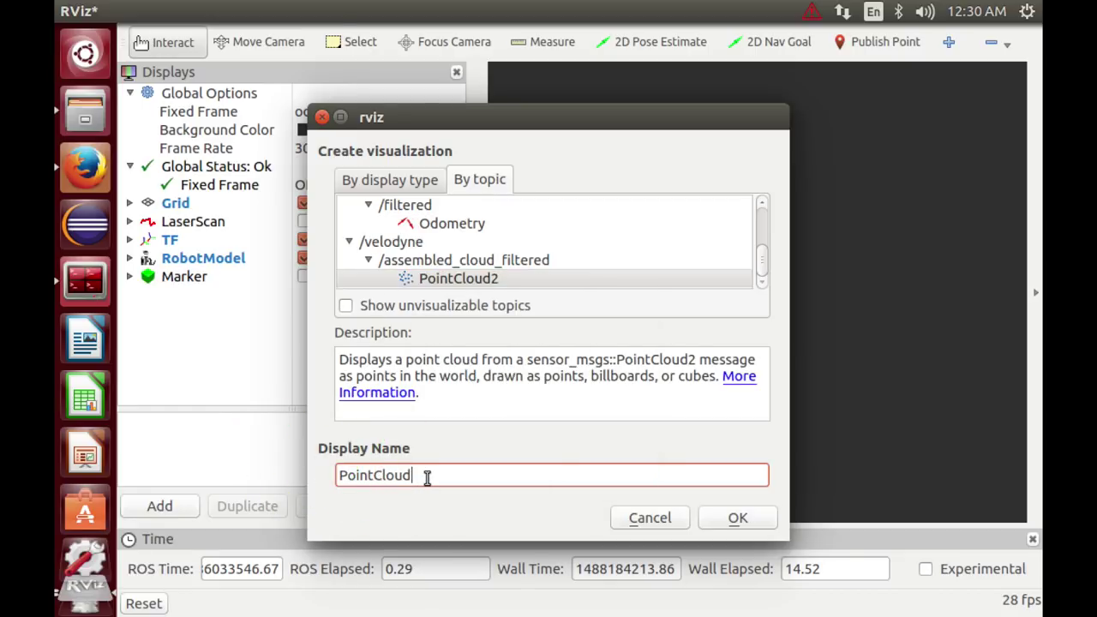
{"action": "key", "text": "BackSpace"}
{"action": "key", "text": "BackSpace"}
{"action": "key", "text": "BackSpace"}
{"action": "key", "text": "BackSpace"}
{"action": "key", "text": "BackSpace"}
{"action": "key", "text": "BackSpace"}
{"action": "key", "text": "BackSpace"}
{"action": "key", "text": "BackSpace"}
{"action": "key", "text": "BackSpace"}
{"action": "key", "text": "BackSpace"}
{"action": "type", "text": "Velodyne Lidar"}
{"action": "left_click", "coordinate": [755, 524]}
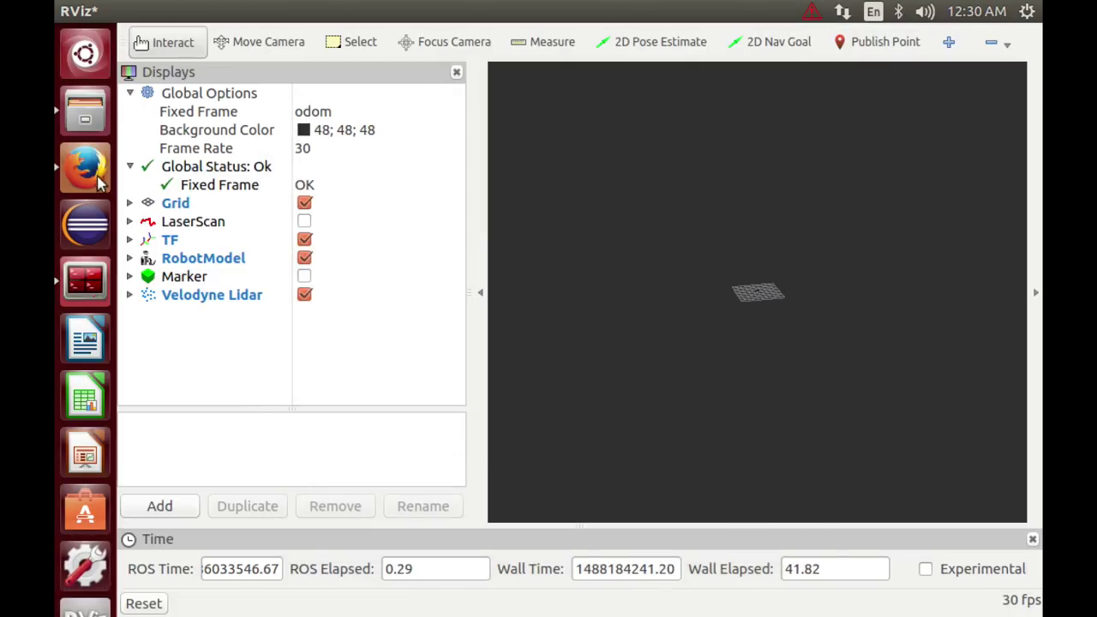
Switch to the terminal and resume the bag playback for the point cloud display.
{"action": "left_click", "coordinate": [85, 274]}
{"action": "key", "text": "space"}
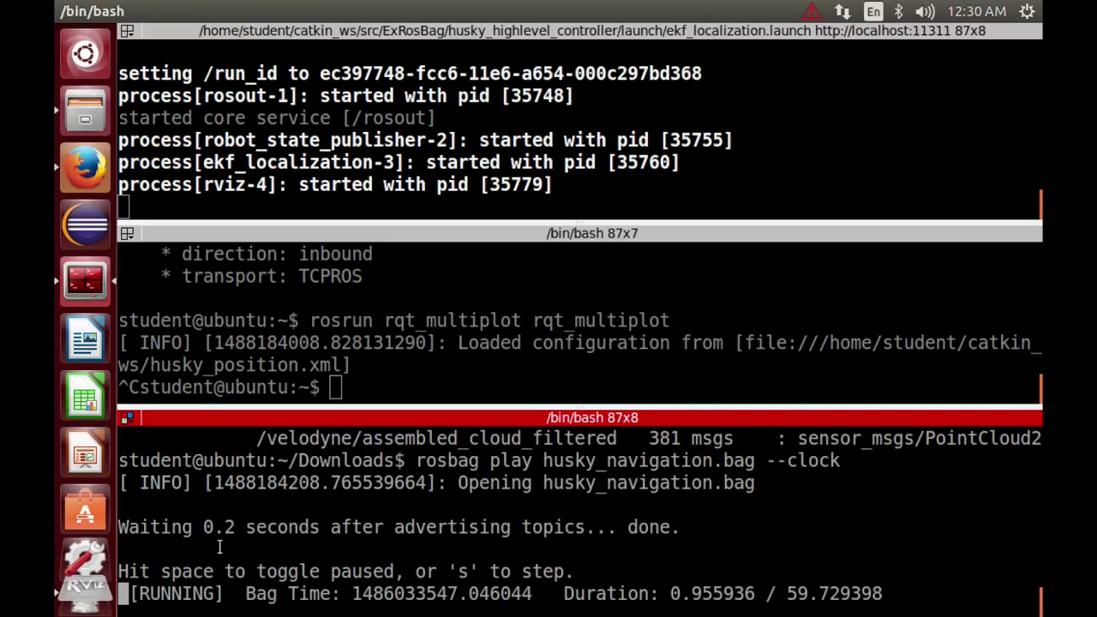
Switch to RViz and set the point size of the Velodyne Lidar display to 0.1 m.
{"action": "left_click", "coordinate": [84, 570]}
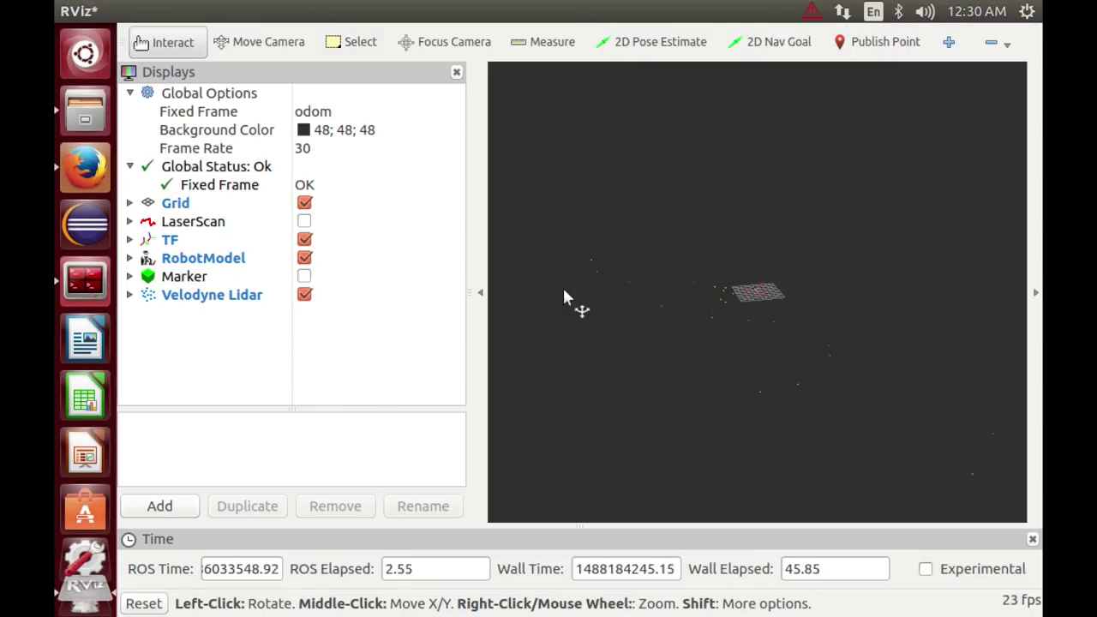
{"action": "scroll", "coordinate": [741, 351], "scroll_direction": "up", "scroll_amount": 10}
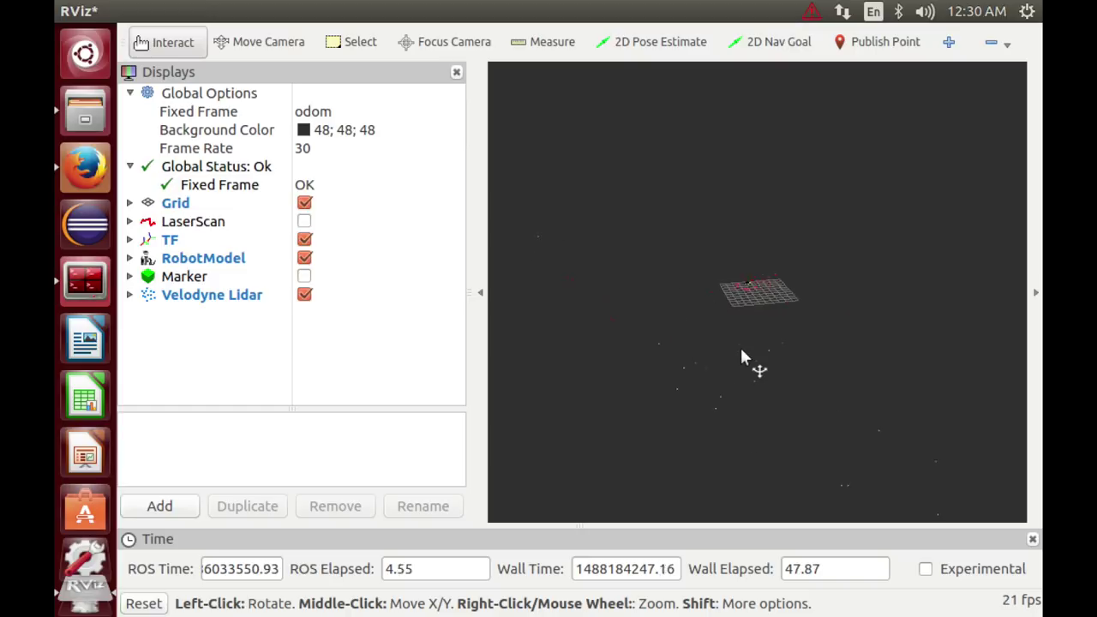
{"action": "scroll", "coordinate": [742, 354], "scroll_direction": "up", "scroll_amount": 5}
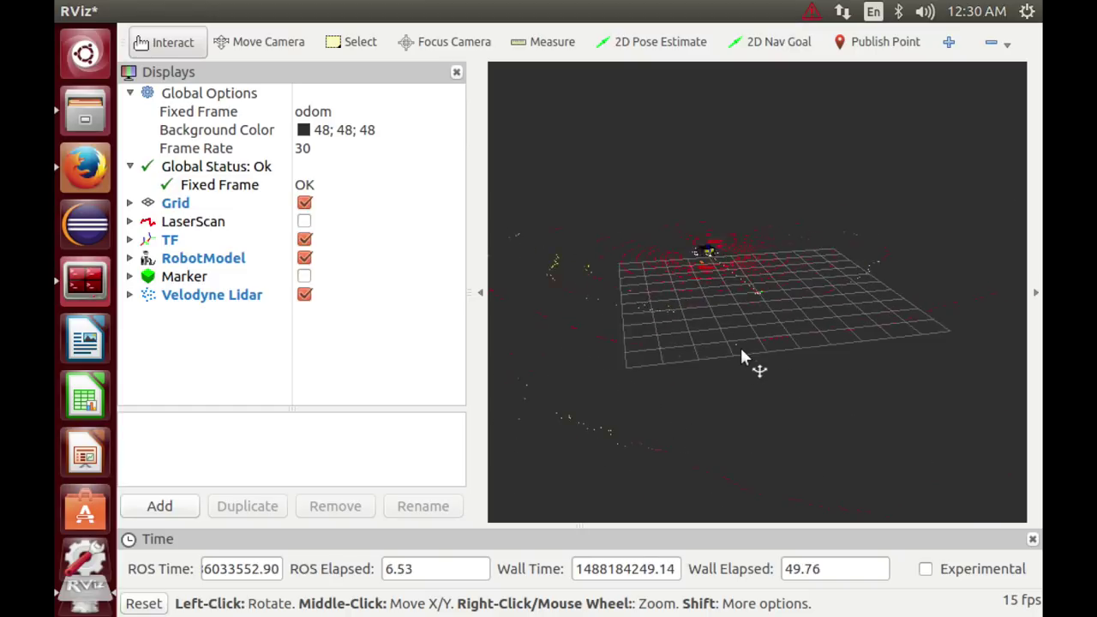
{"action": "left_click_drag", "start_coordinate": [683, 299], "coordinate": [706, 268]}
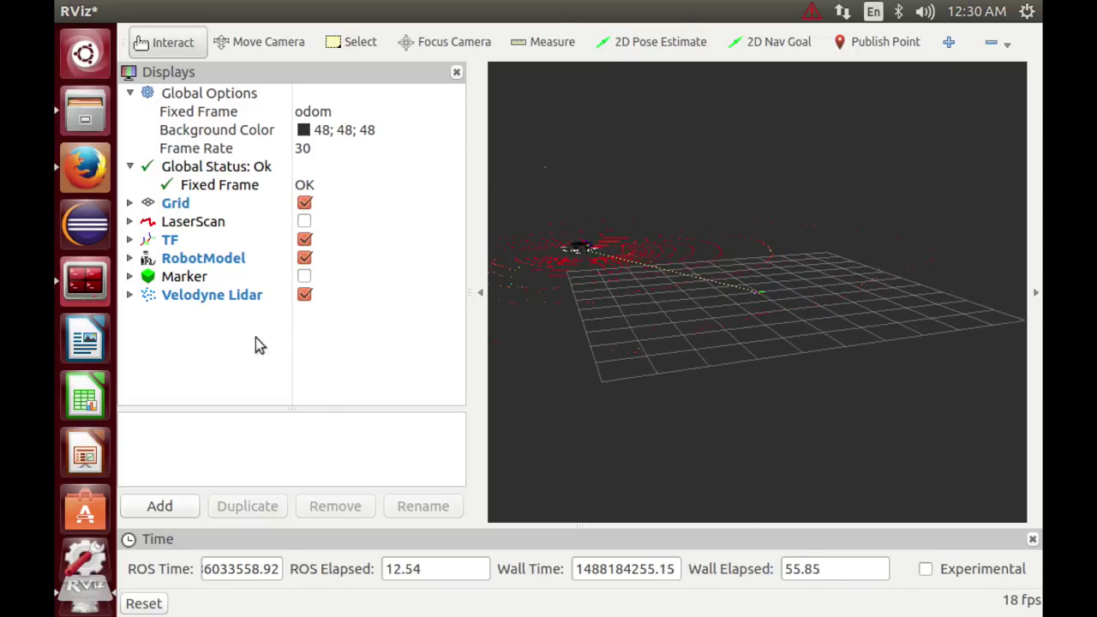
{"action": "left_click", "coordinate": [130, 294]}
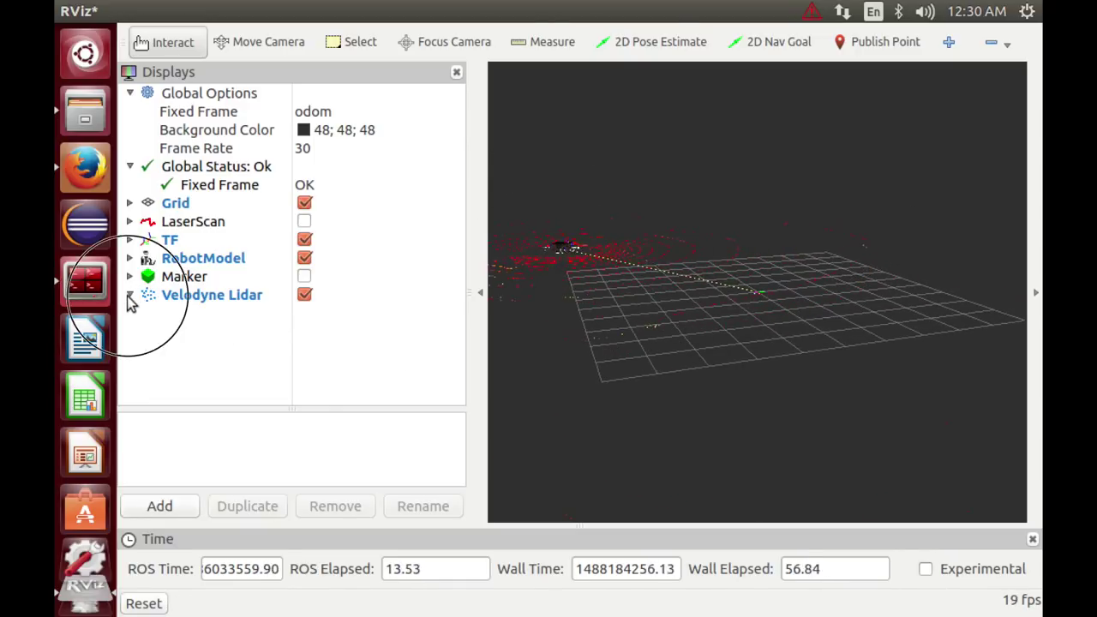
{"action": "left_click", "coordinate": [302, 403]}
{"action": "left_click", "coordinate": [333, 386]}
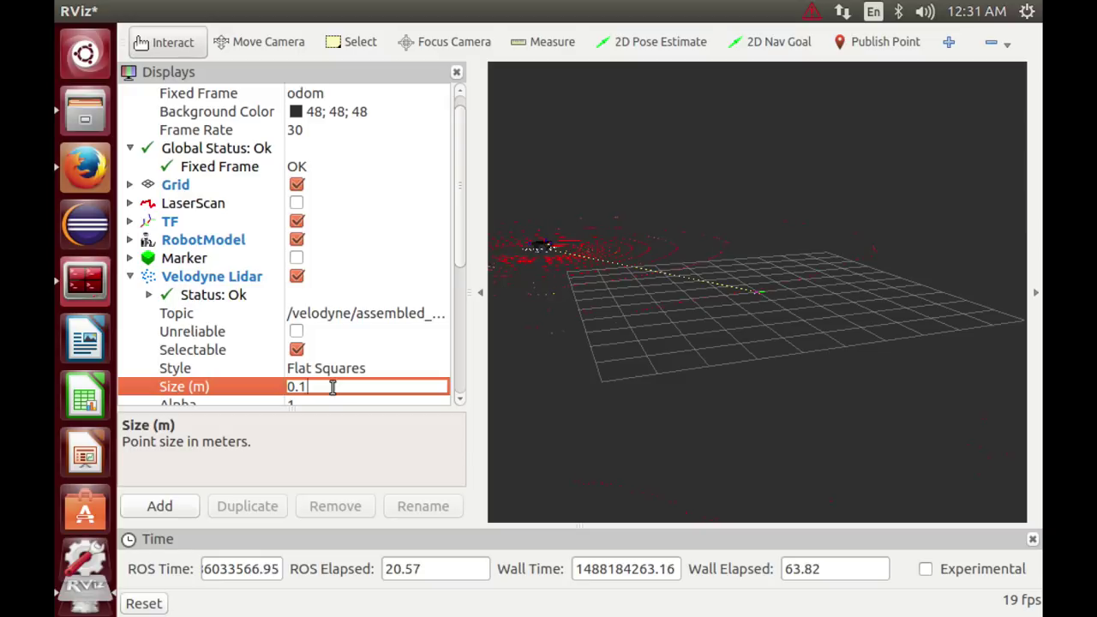
{"action": "key", "text": "Tab"}
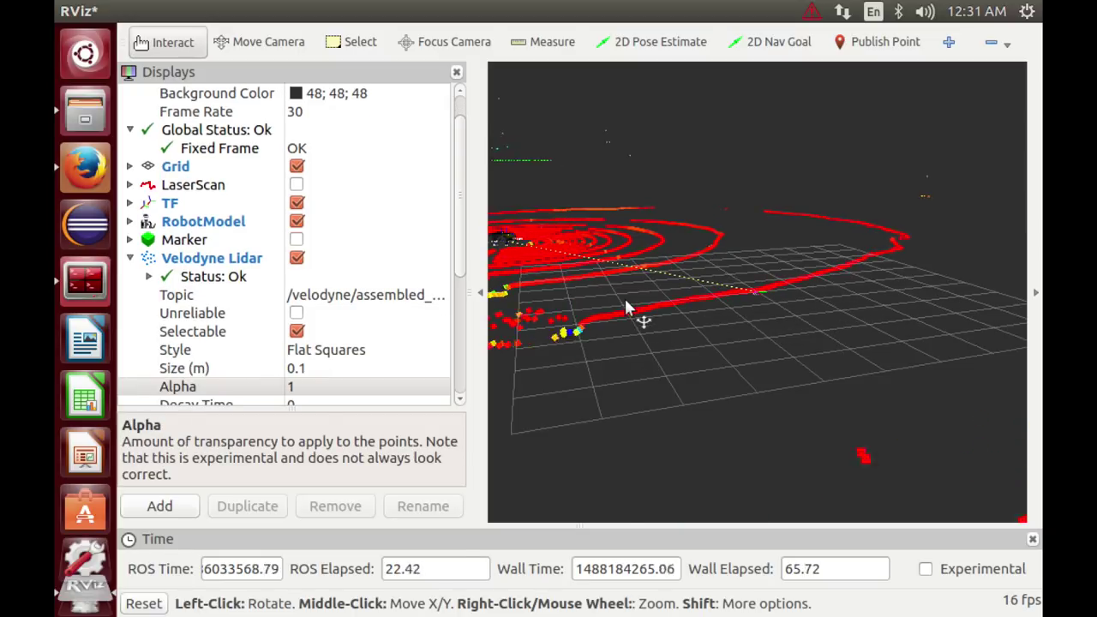
Examine the enlarged Velodyne point cloud and its surroundings around the robot from several angles during playback.
{"action": "scroll", "coordinate": [627, 308], "scroll_direction": "down", "scroll_amount": 5}
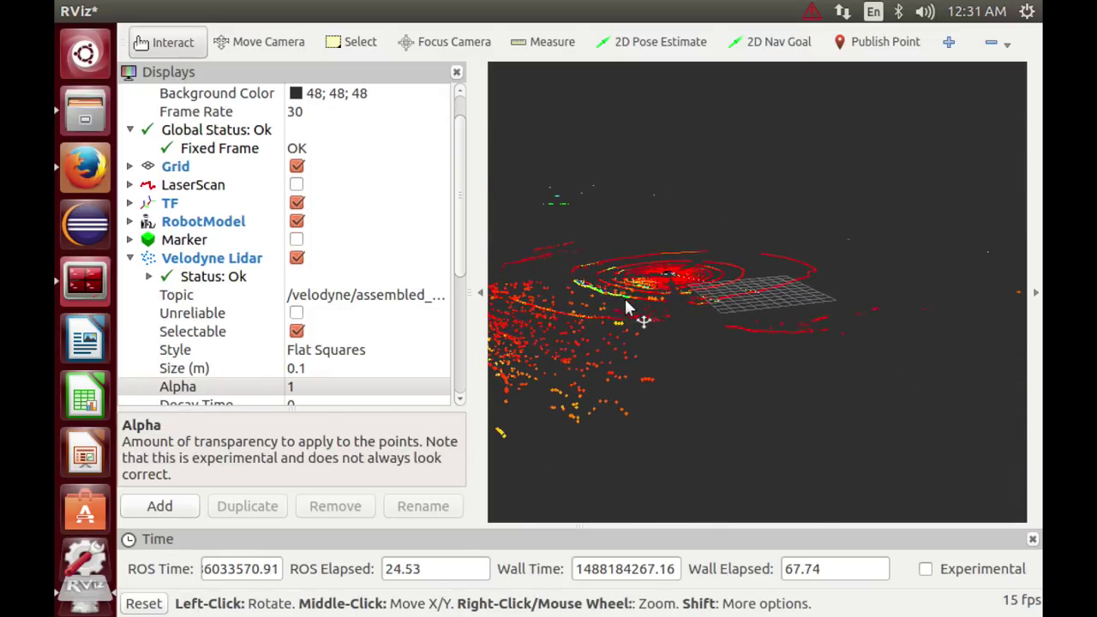
{"action": "left_click_drag", "start_coordinate": [626, 305], "coordinate": [714, 360]}
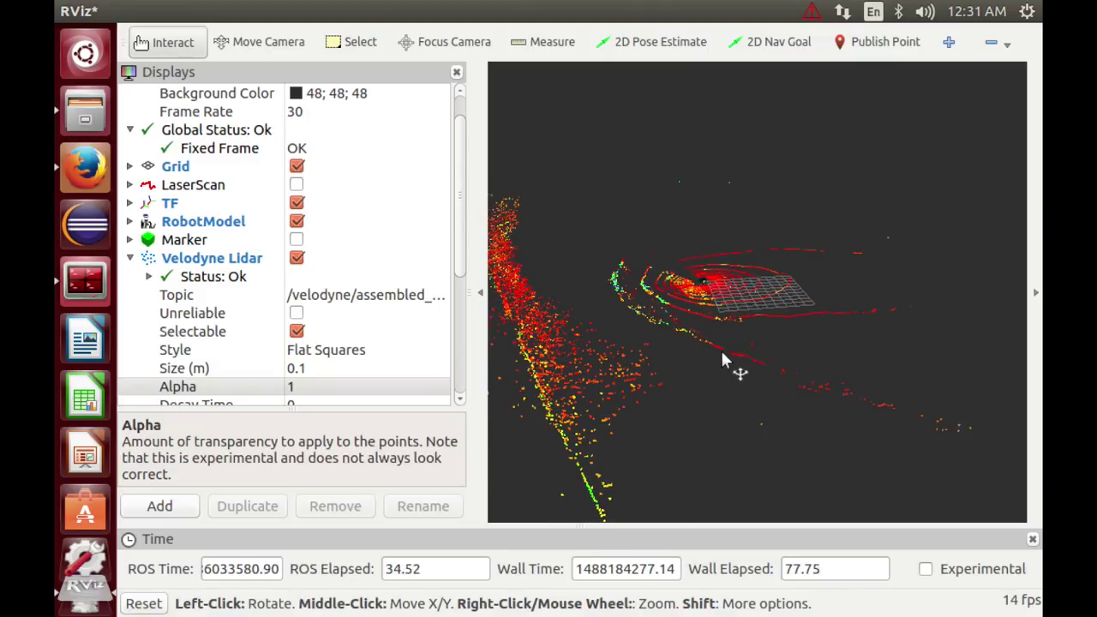
{"action": "left_click_drag", "start_coordinate": [723, 360], "coordinate": [563, 306]}
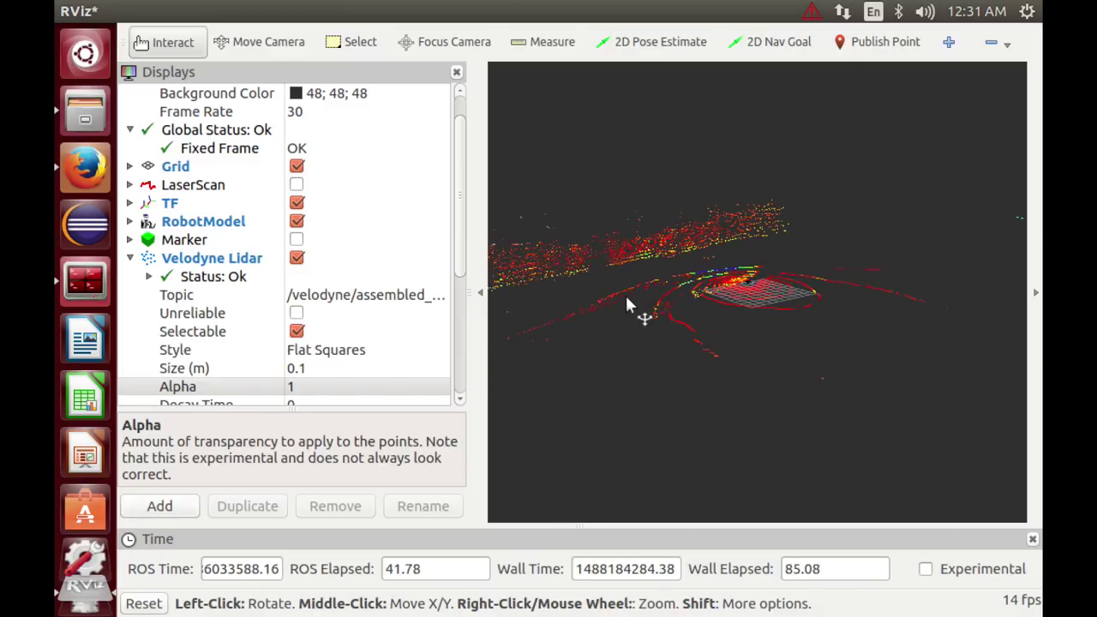